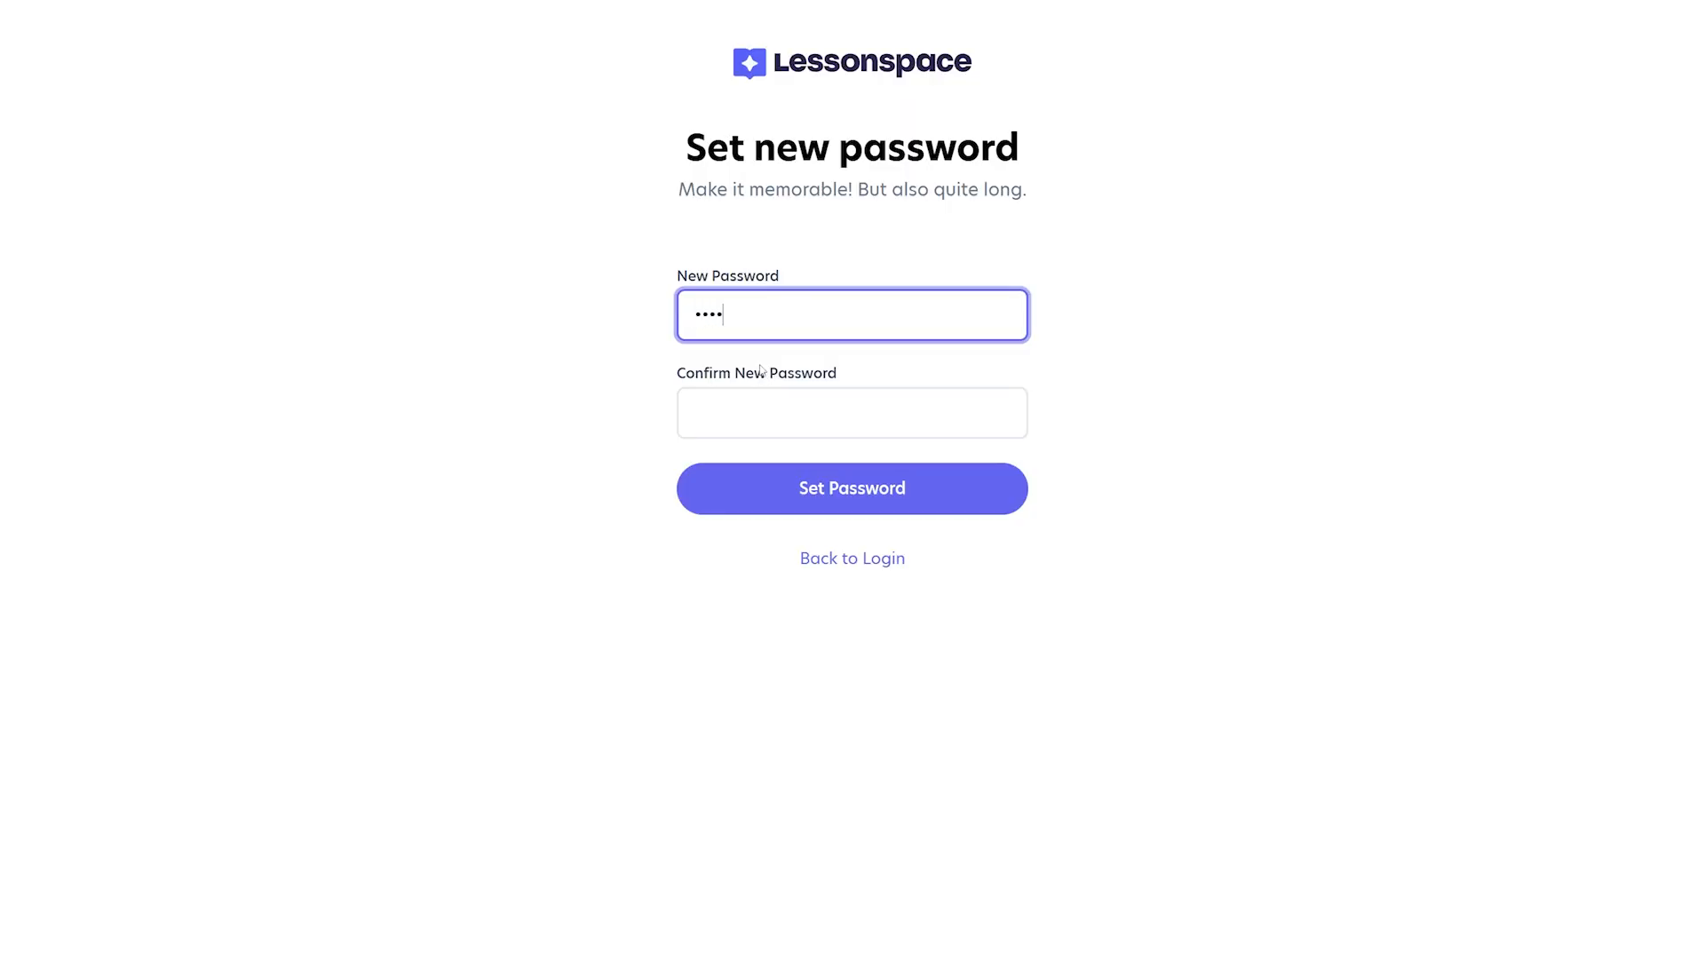
Enter and confirm a new account password, and submit it
{"action": "type", "text": "••"}
{"action": "left_click", "coordinate": [731, 393]}
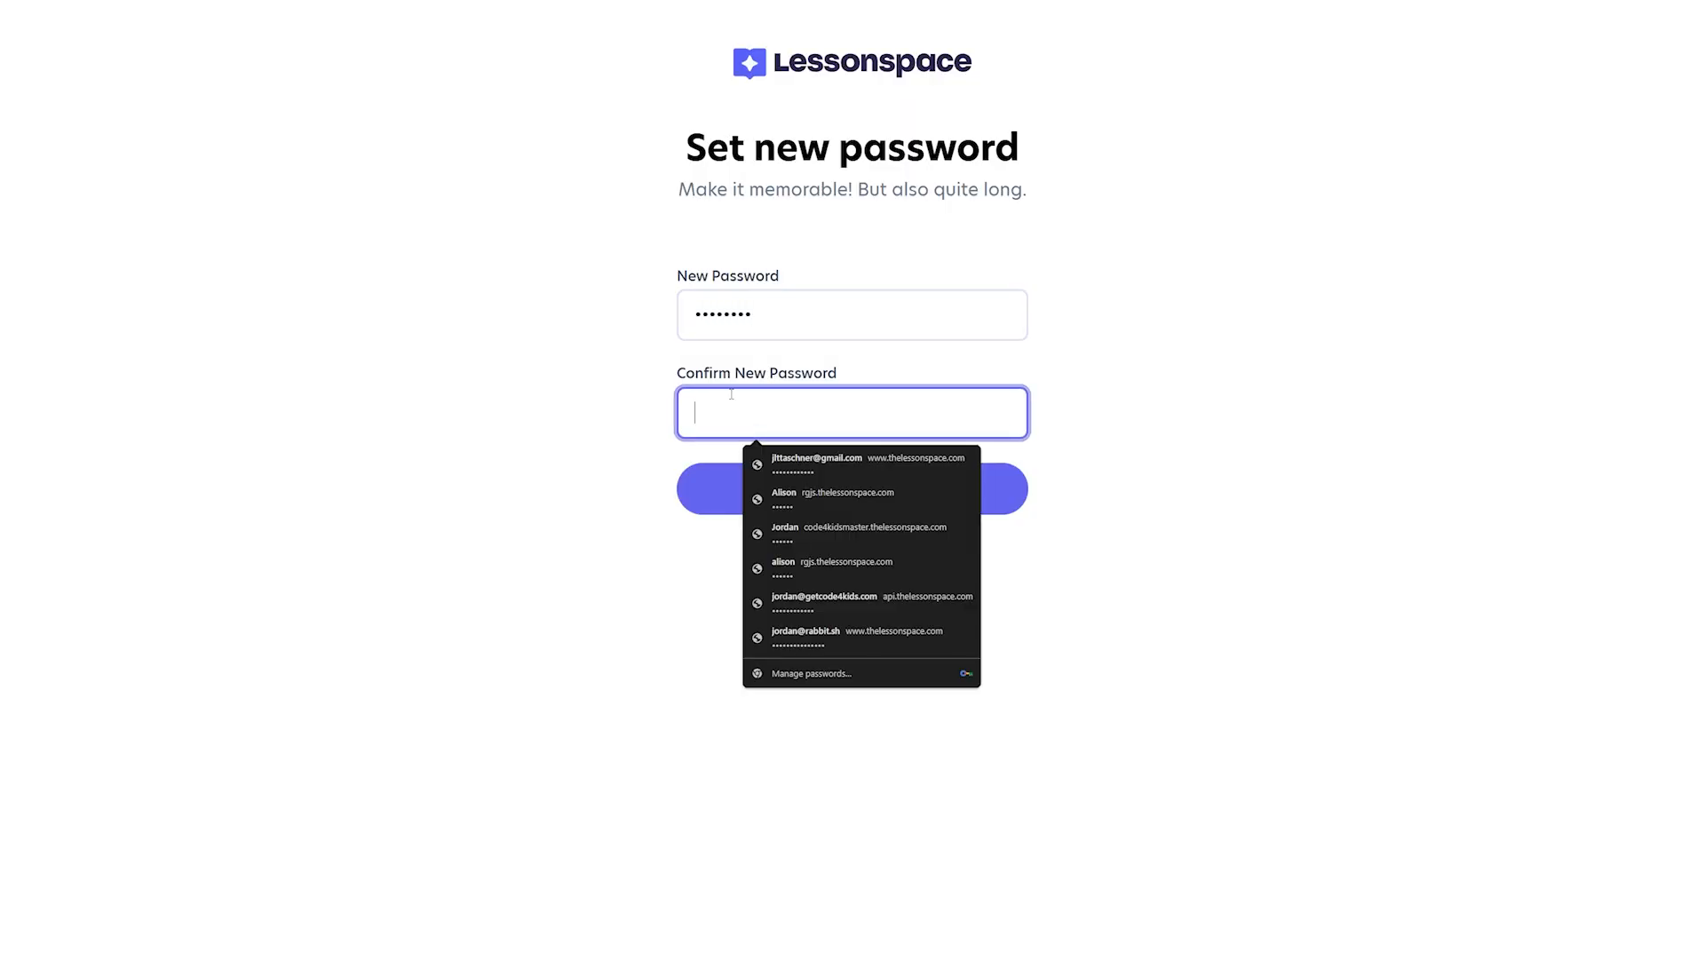
{"action": "type", "text": "•••••••"}
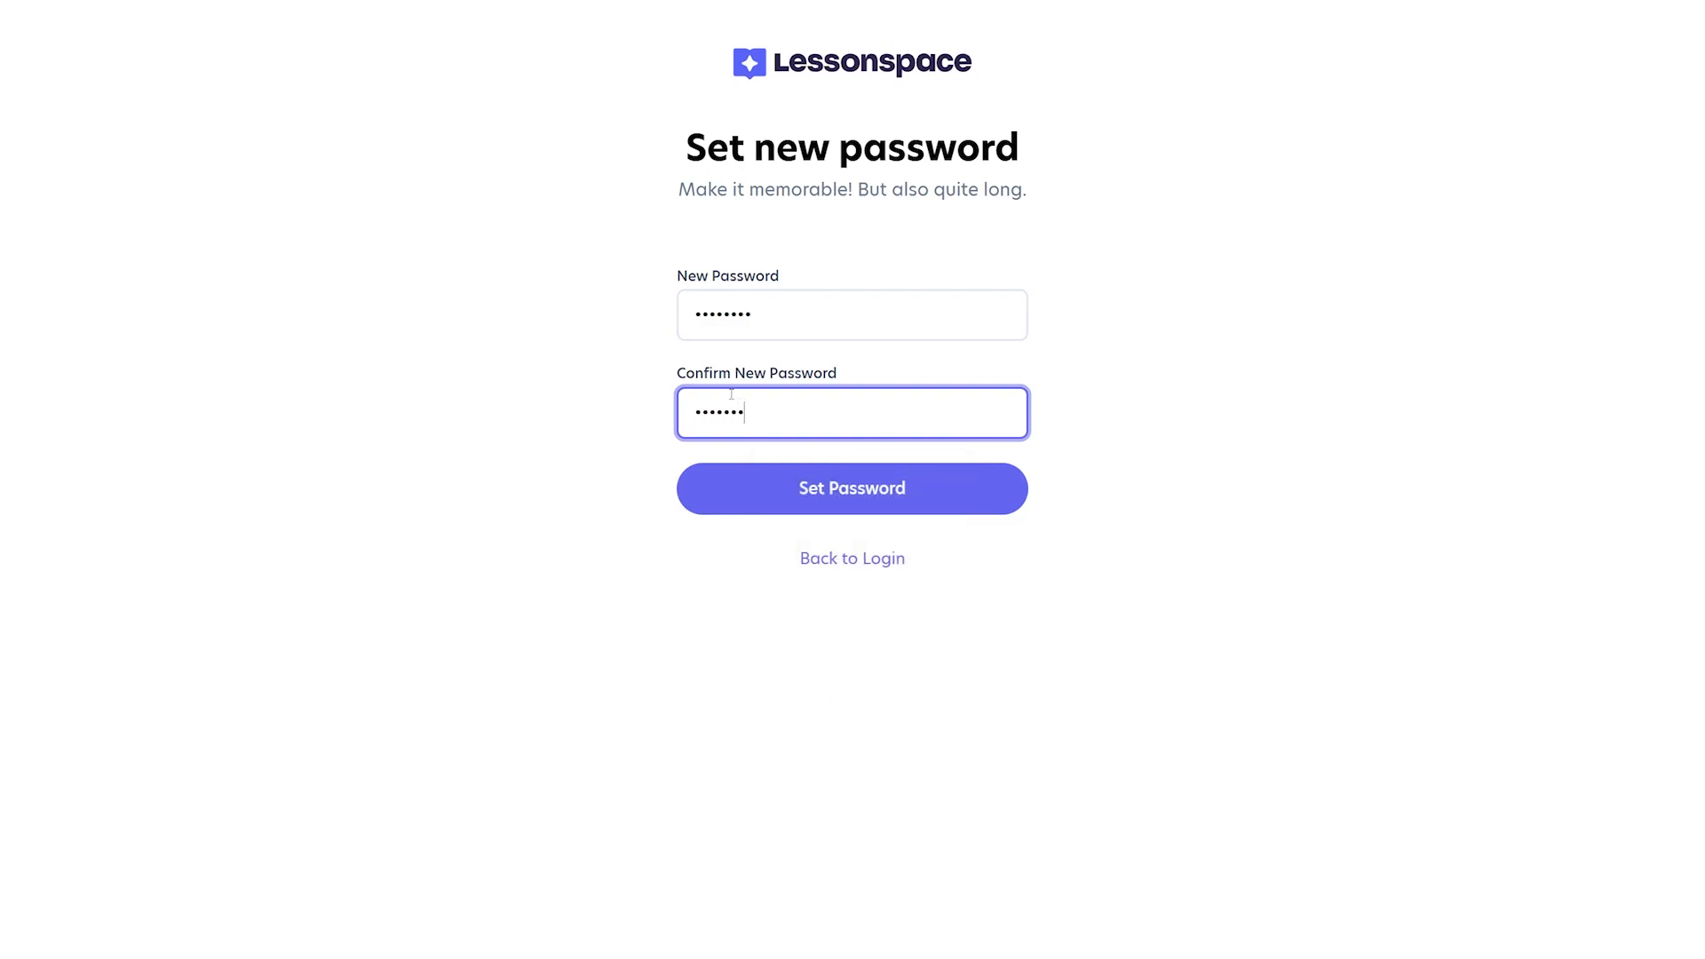
{"action": "left_click", "coordinate": [883, 487]}
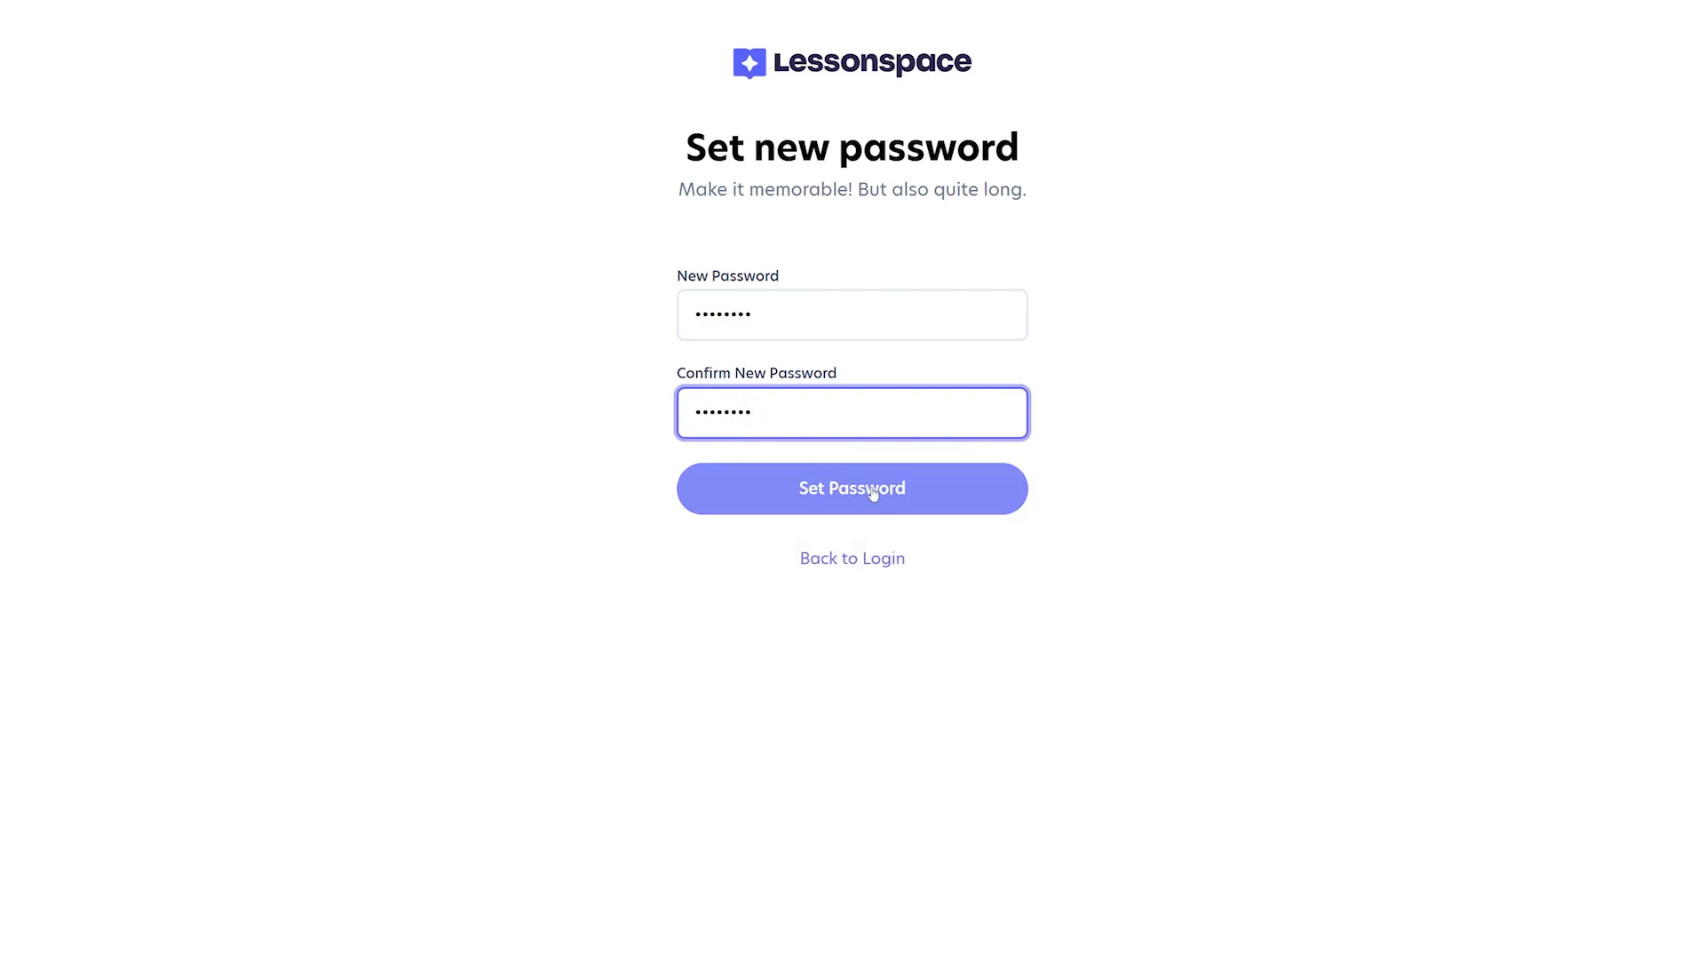
{"action": "left_click", "coordinate": [983, 500]}
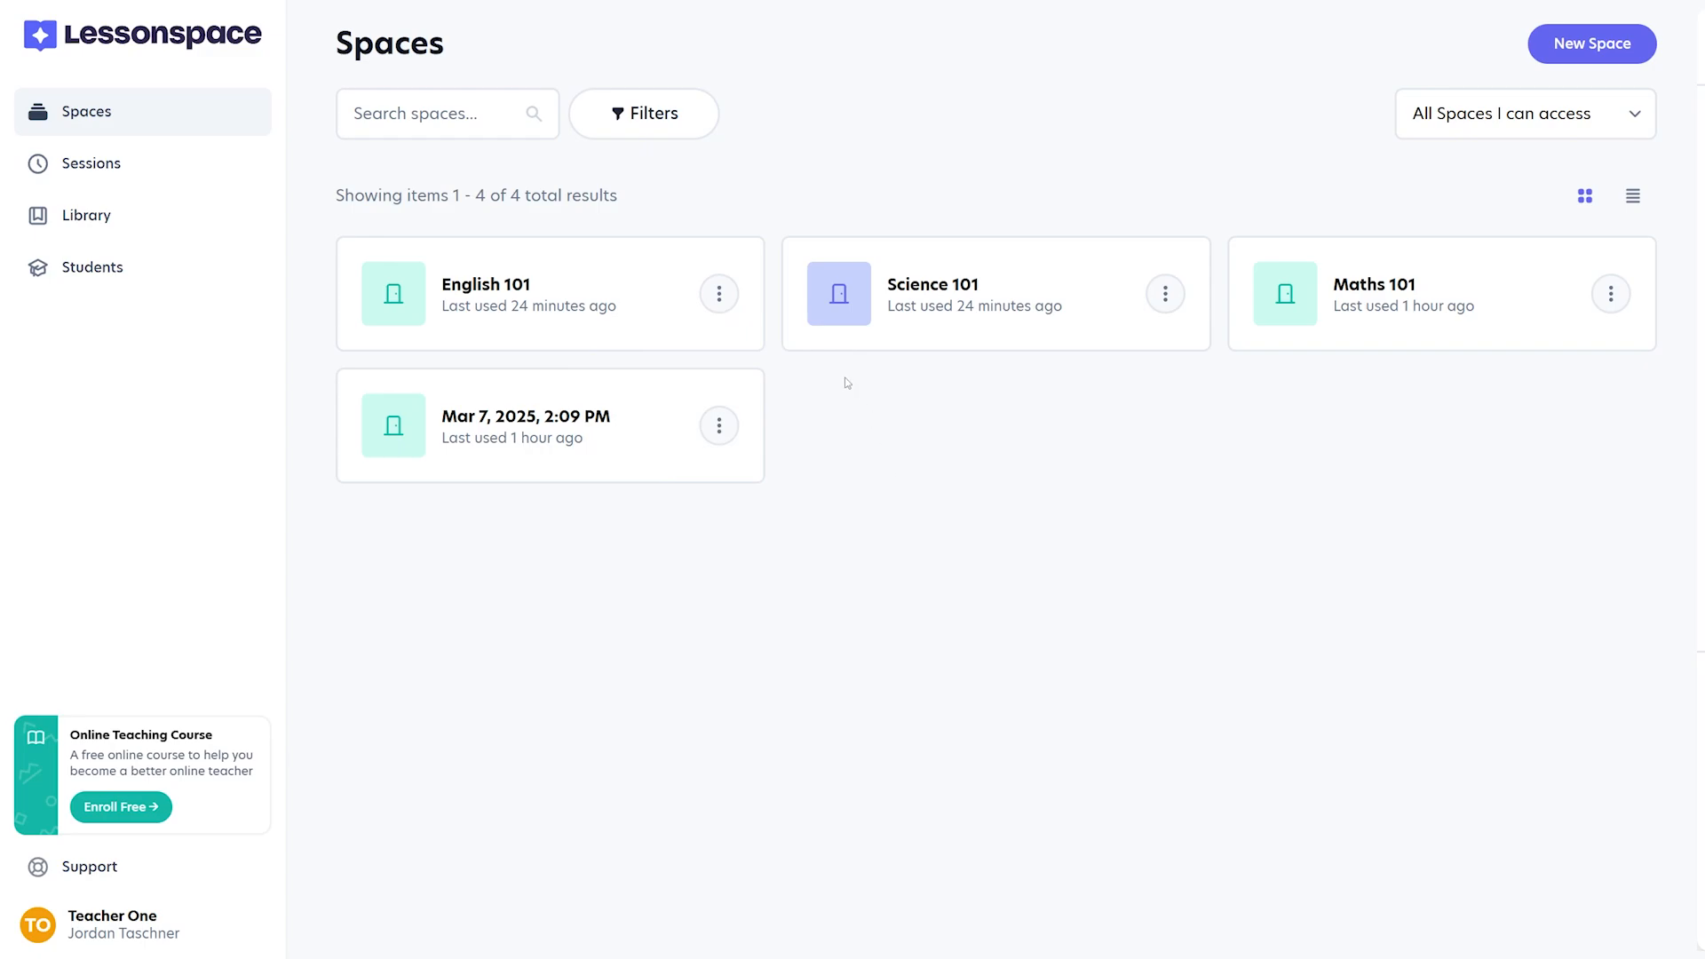
Lock the English 101 space from Wed, 12 March 2025, 15:20 until Tue, 01 April 2025, 15:20 and save the lock
{"action": "left_click", "coordinate": [720, 294]}
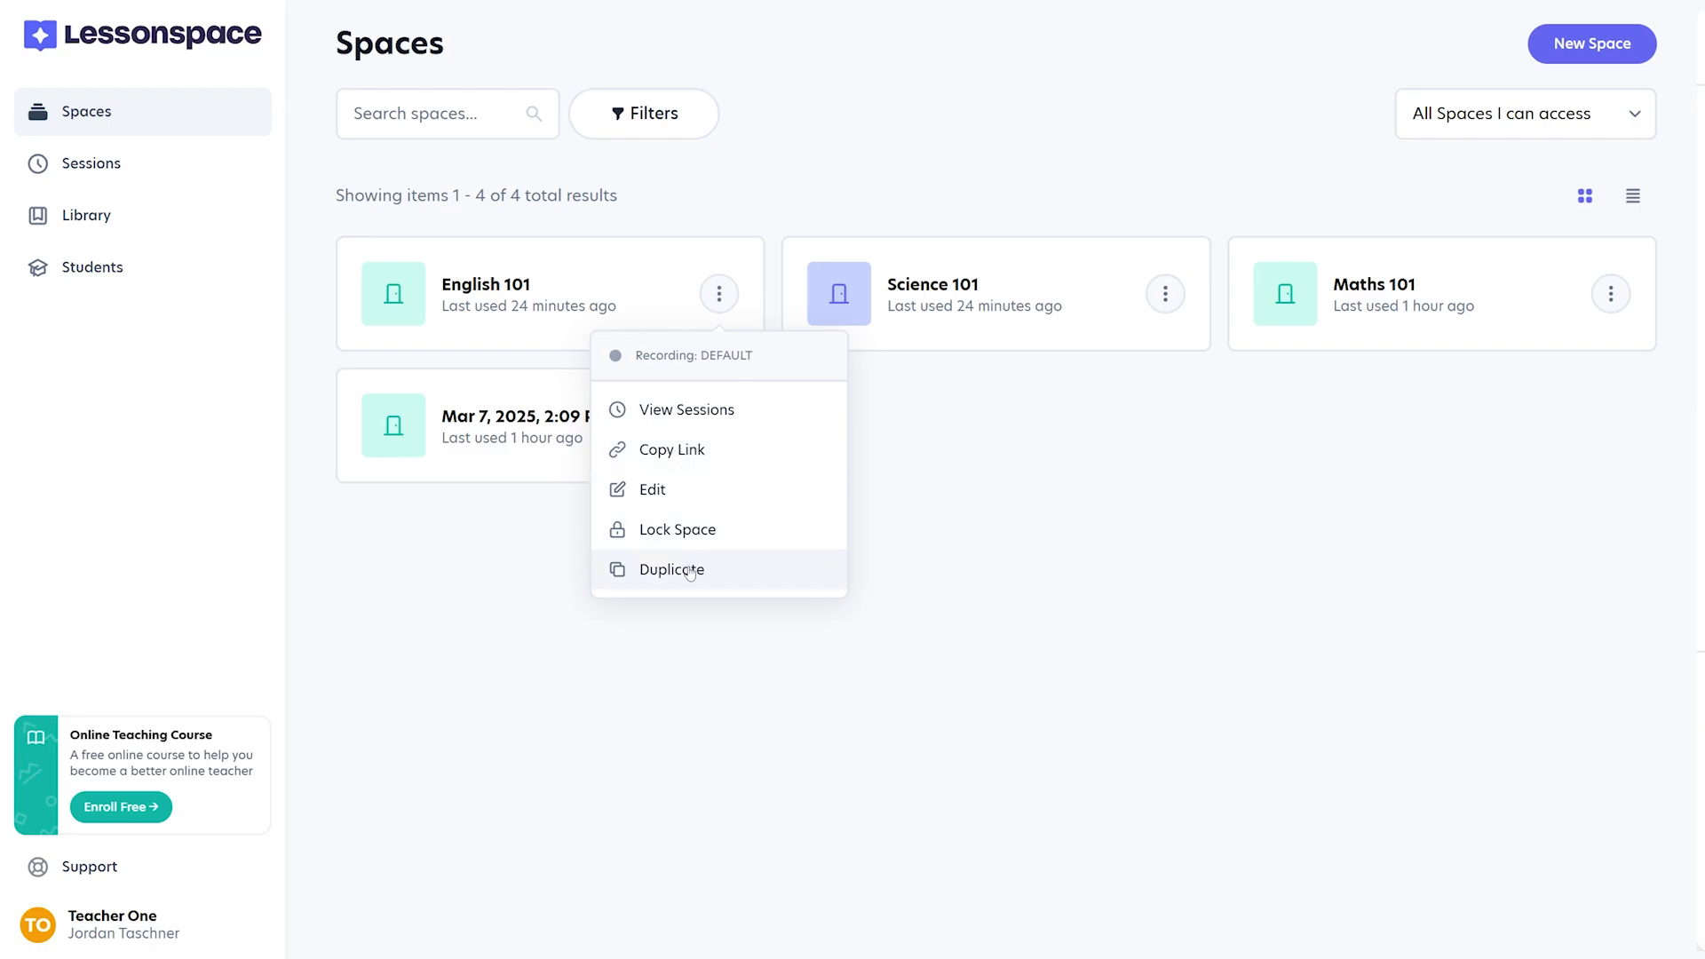
{"action": "left_click", "coordinate": [766, 537]}
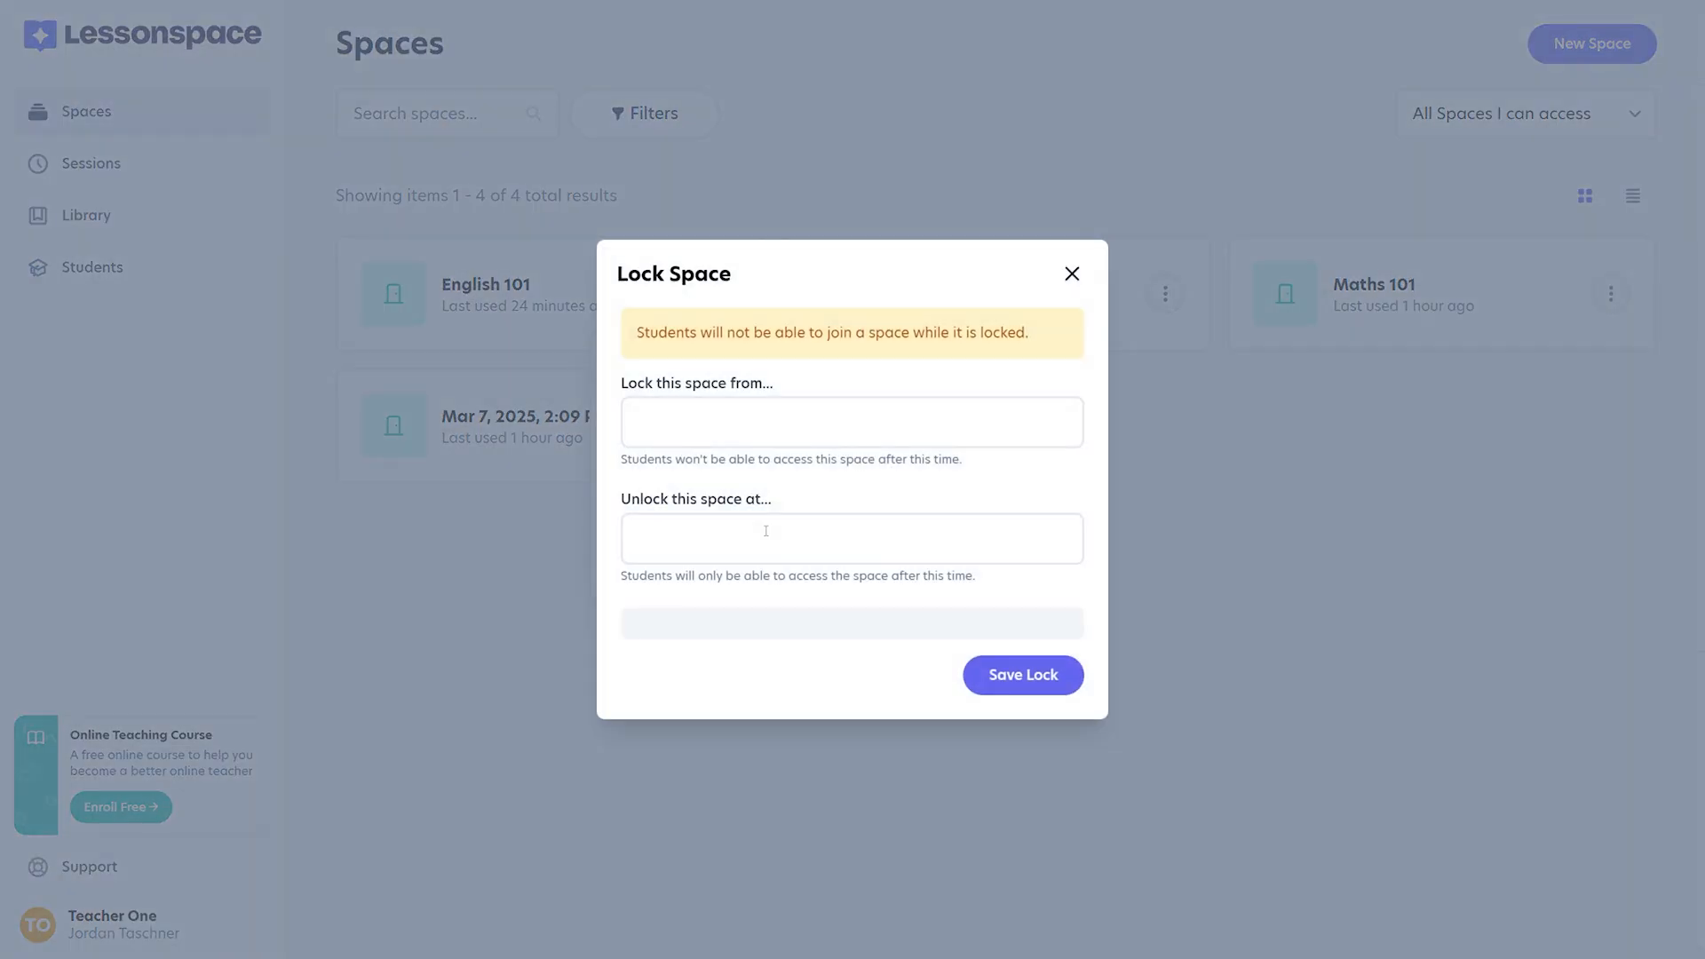
{"action": "left_click", "coordinate": [731, 432]}
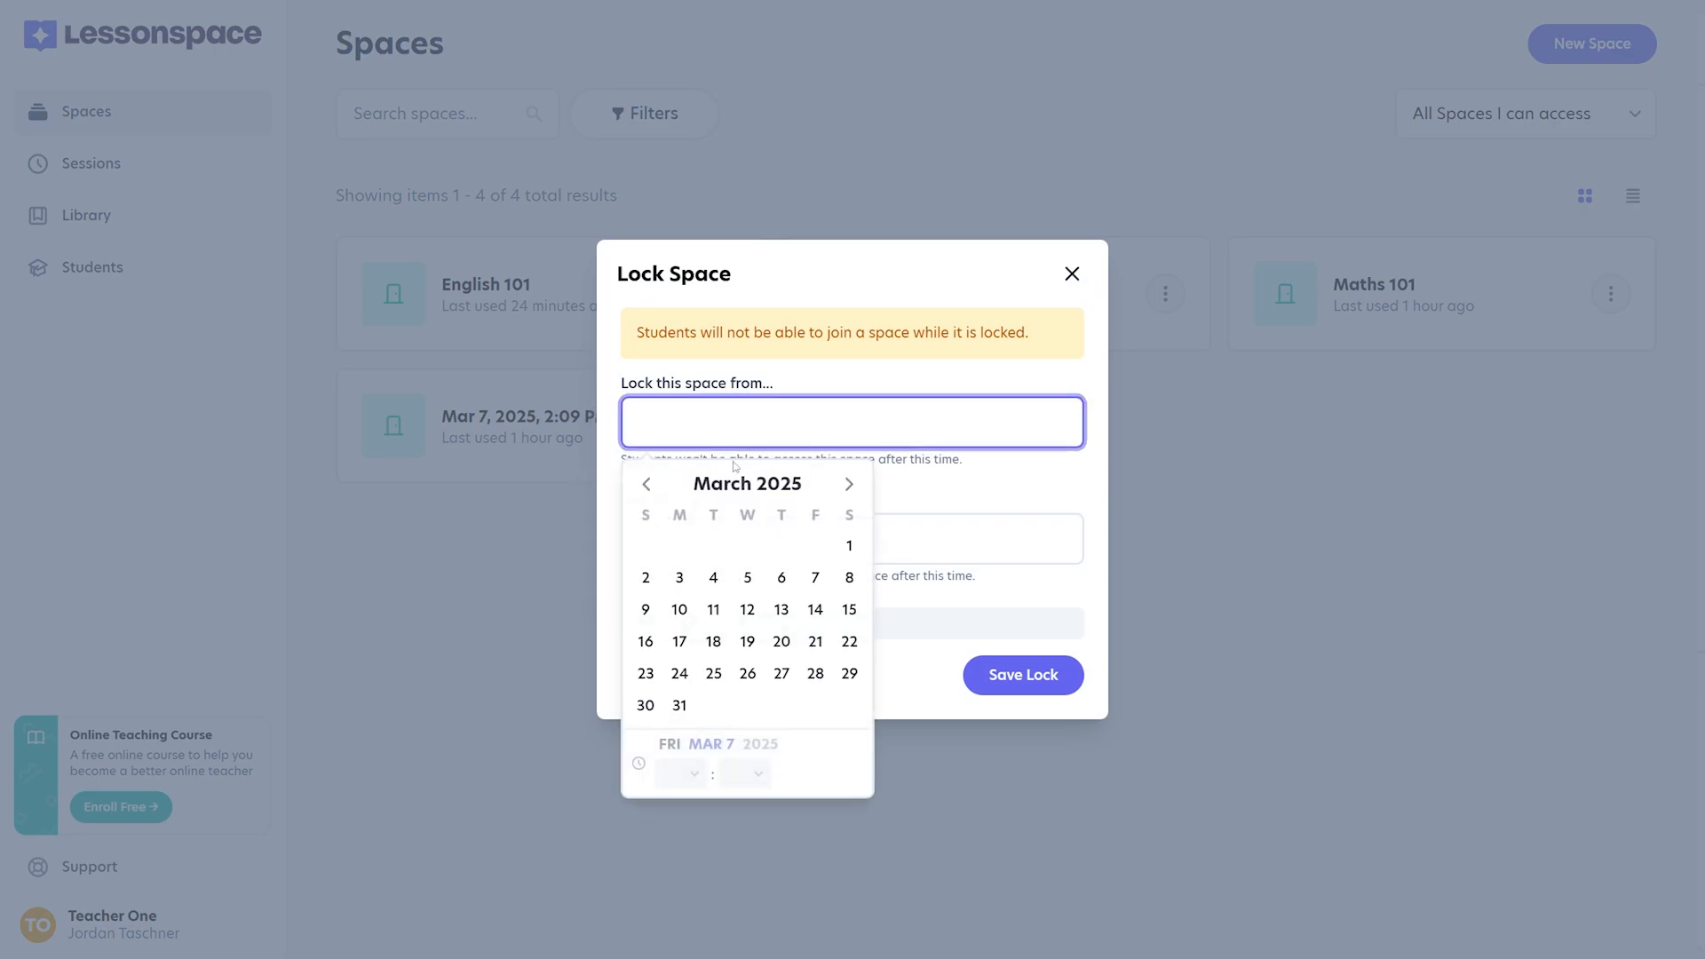
{"action": "left_click", "coordinate": [747, 609]}
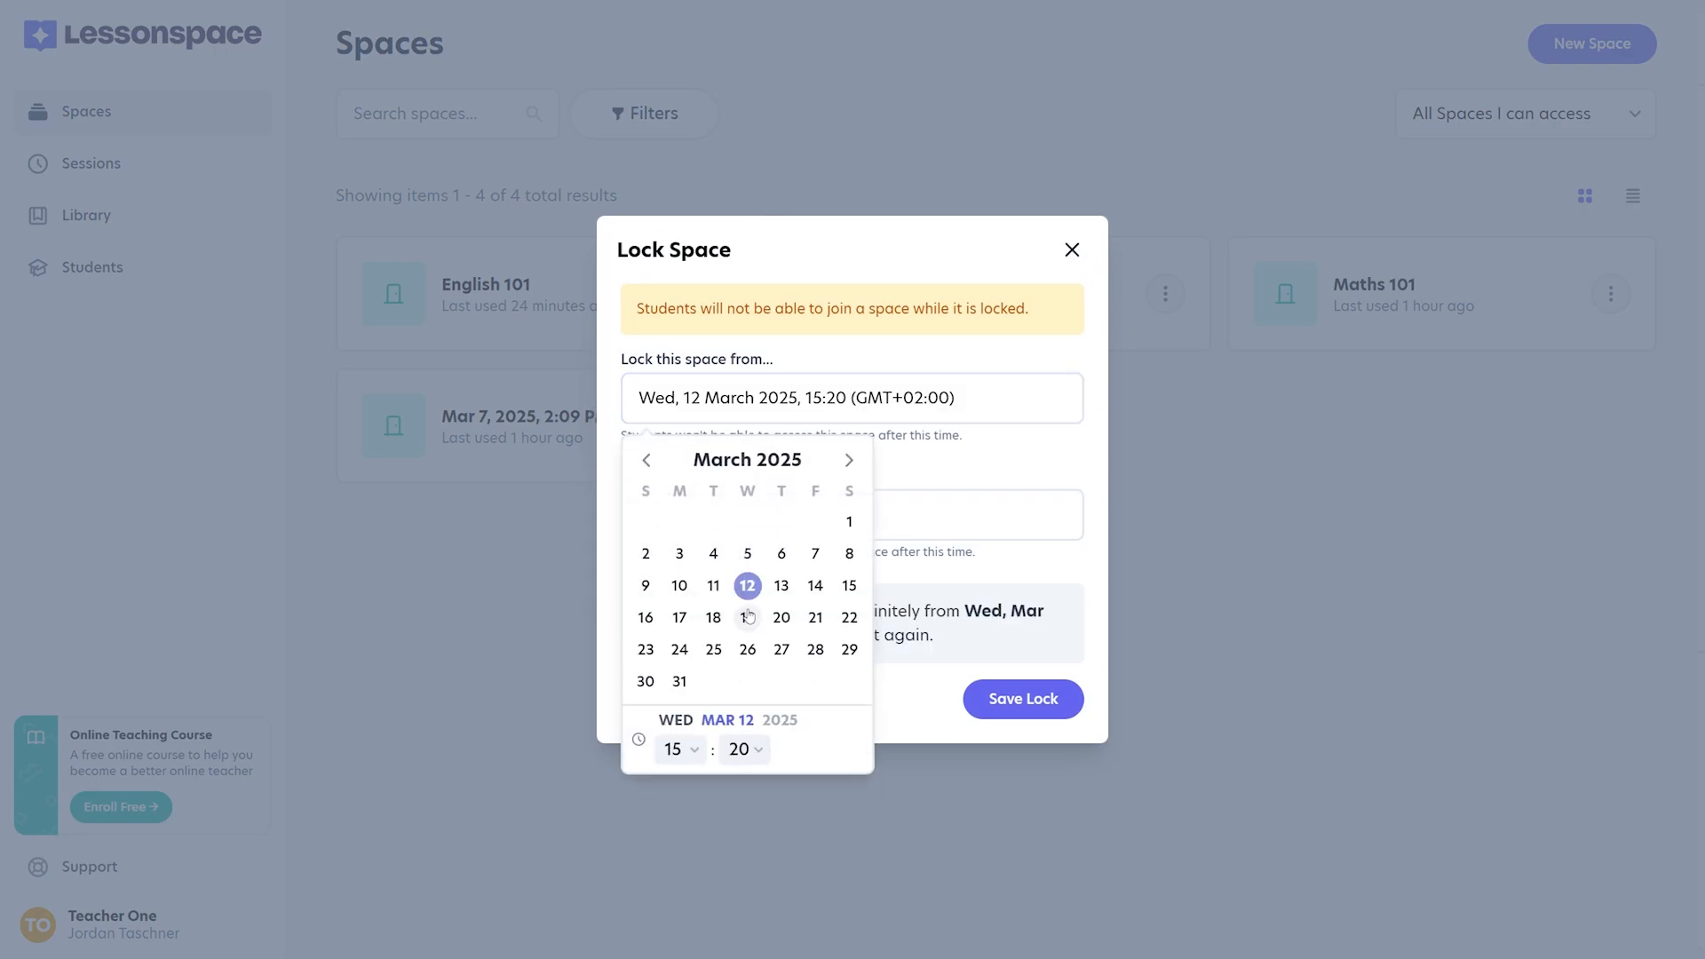
{"action": "left_click", "coordinate": [899, 523]}
{"action": "left_click", "coordinate": [848, 576]}
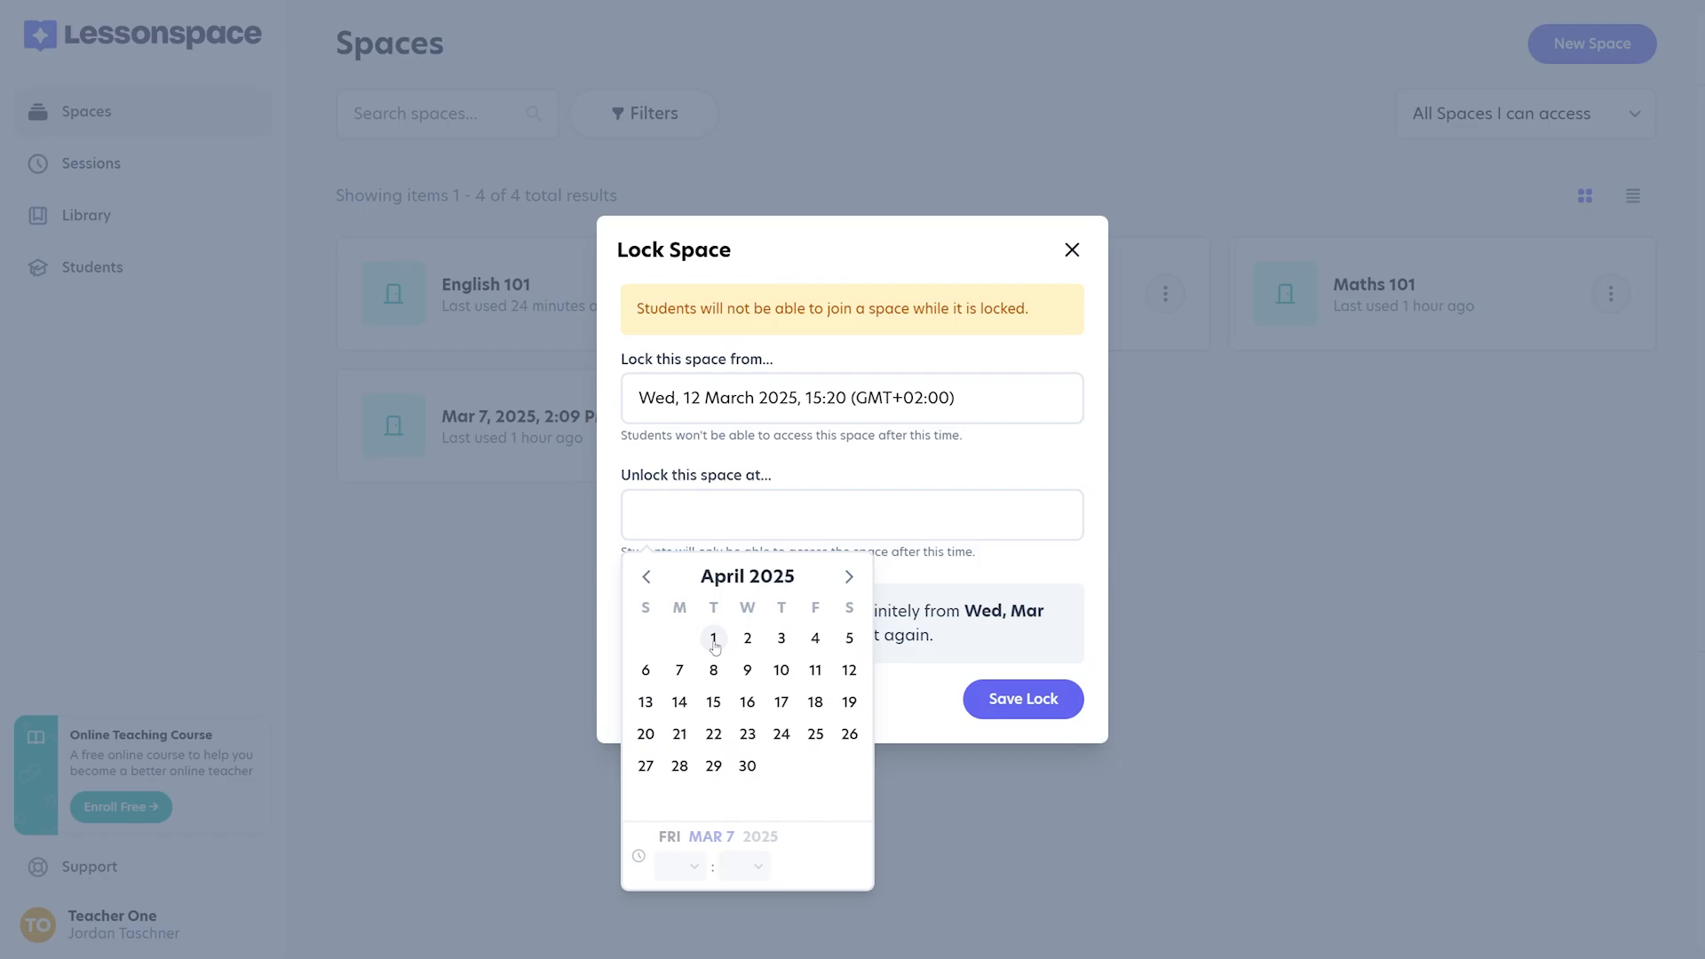
{"action": "left_click", "coordinate": [714, 639]}
{"action": "left_click", "coordinate": [1011, 485]}
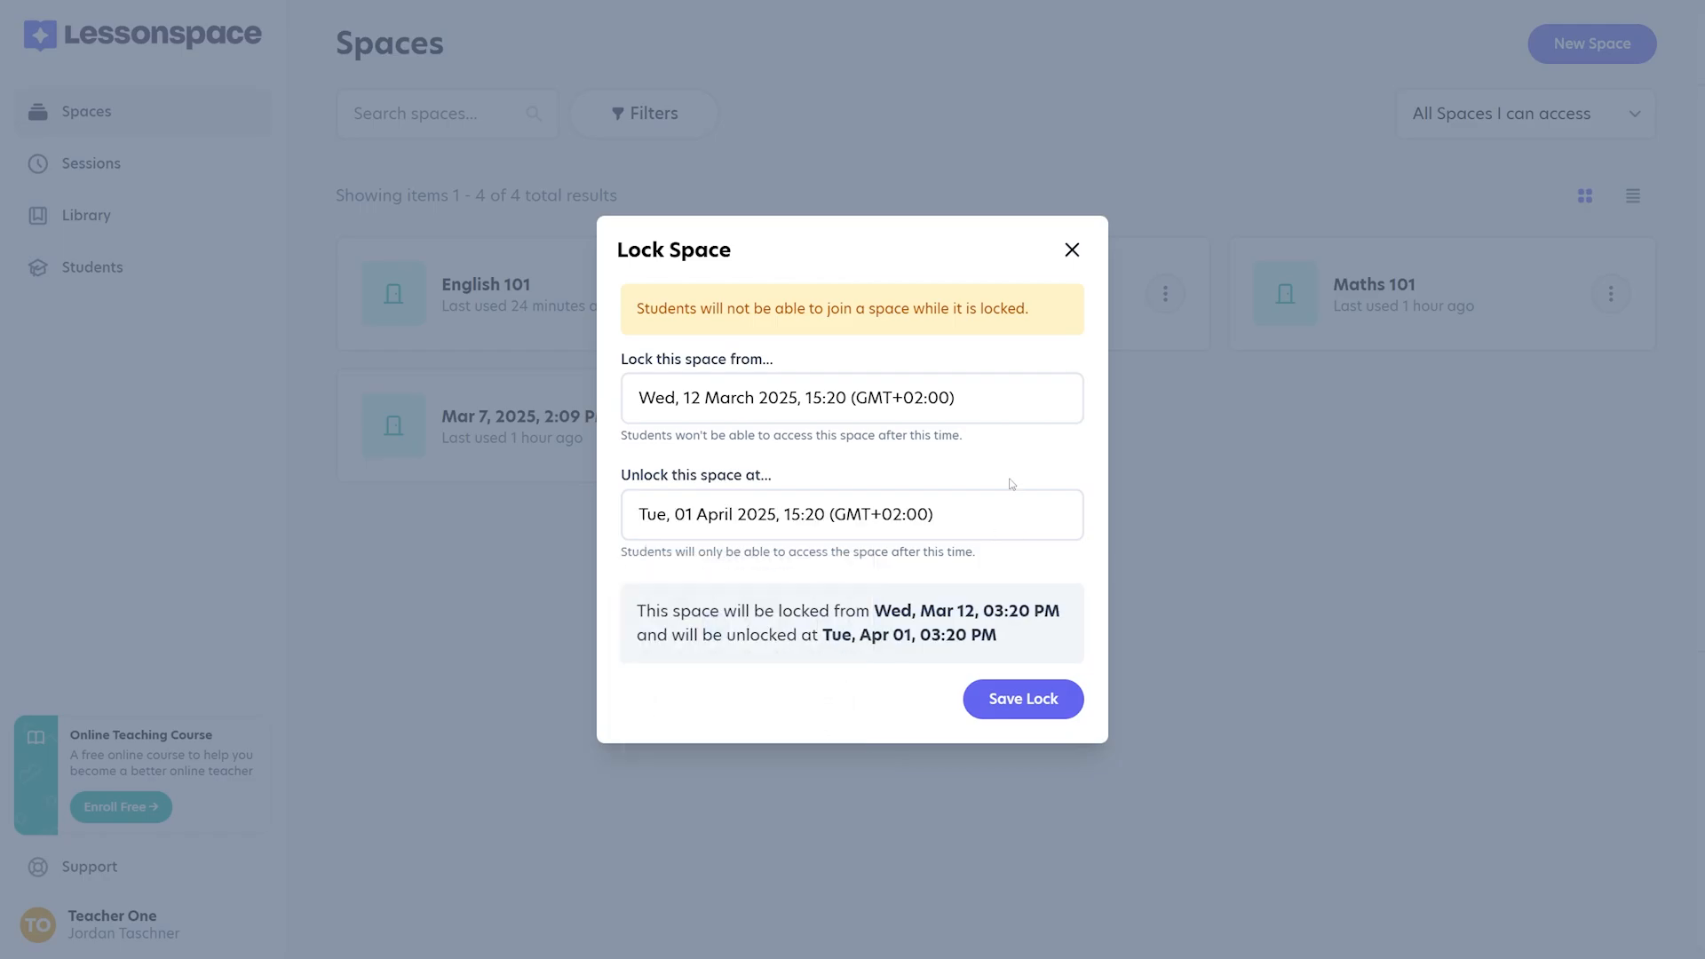
{"action": "left_click", "coordinate": [1012, 708]}
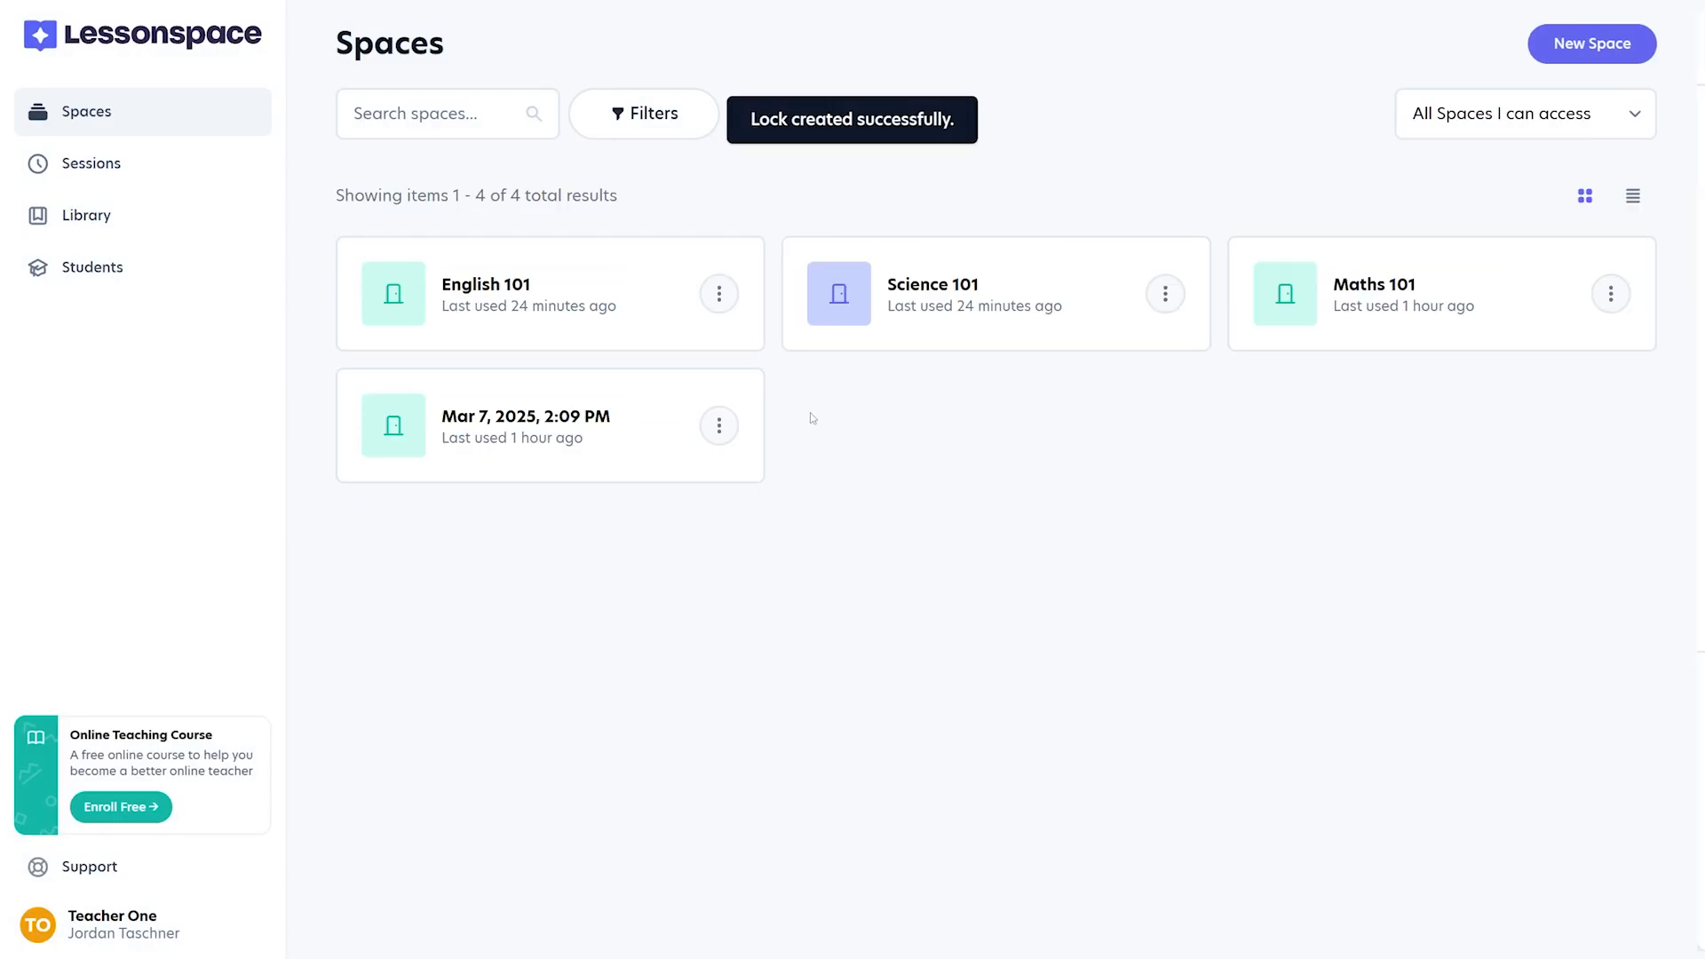
Search the spaces for "Science"
{"action": "left_click", "coordinate": [442, 118]}
{"action": "type", "text": "Science"}
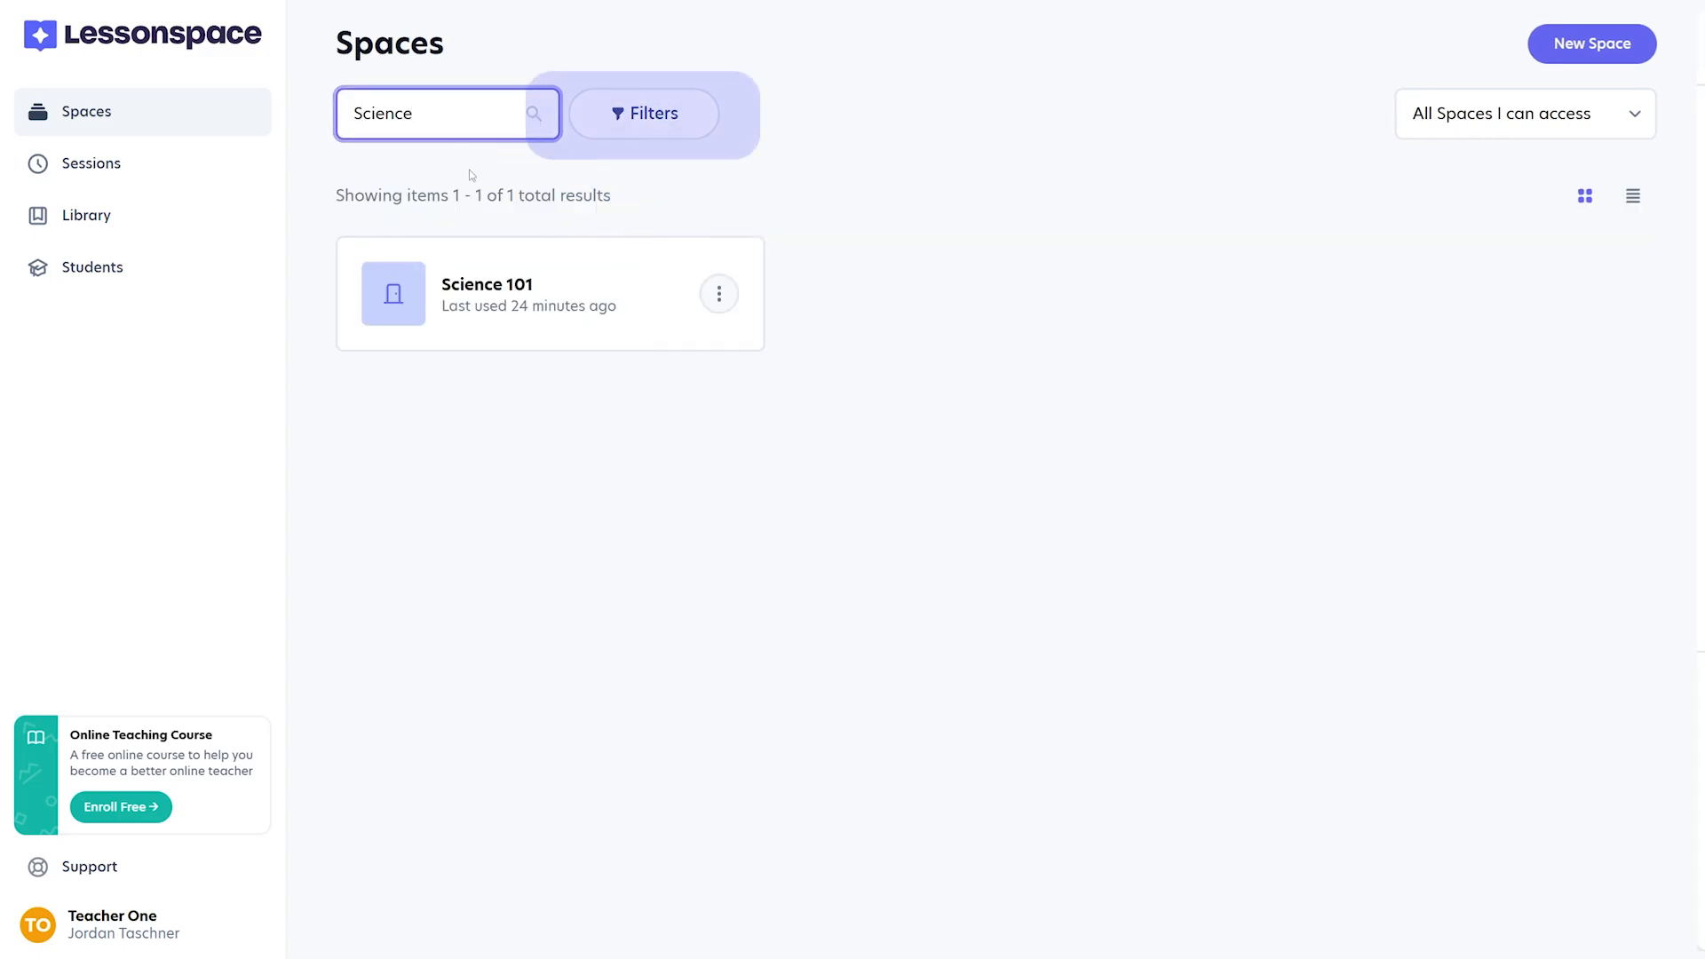
Look through the Used by and Assigned Teacher filter options for spaces, and clear the search and filters
{"action": "left_click", "coordinate": [639, 113]}
{"action": "left_click", "coordinate": [657, 197]}
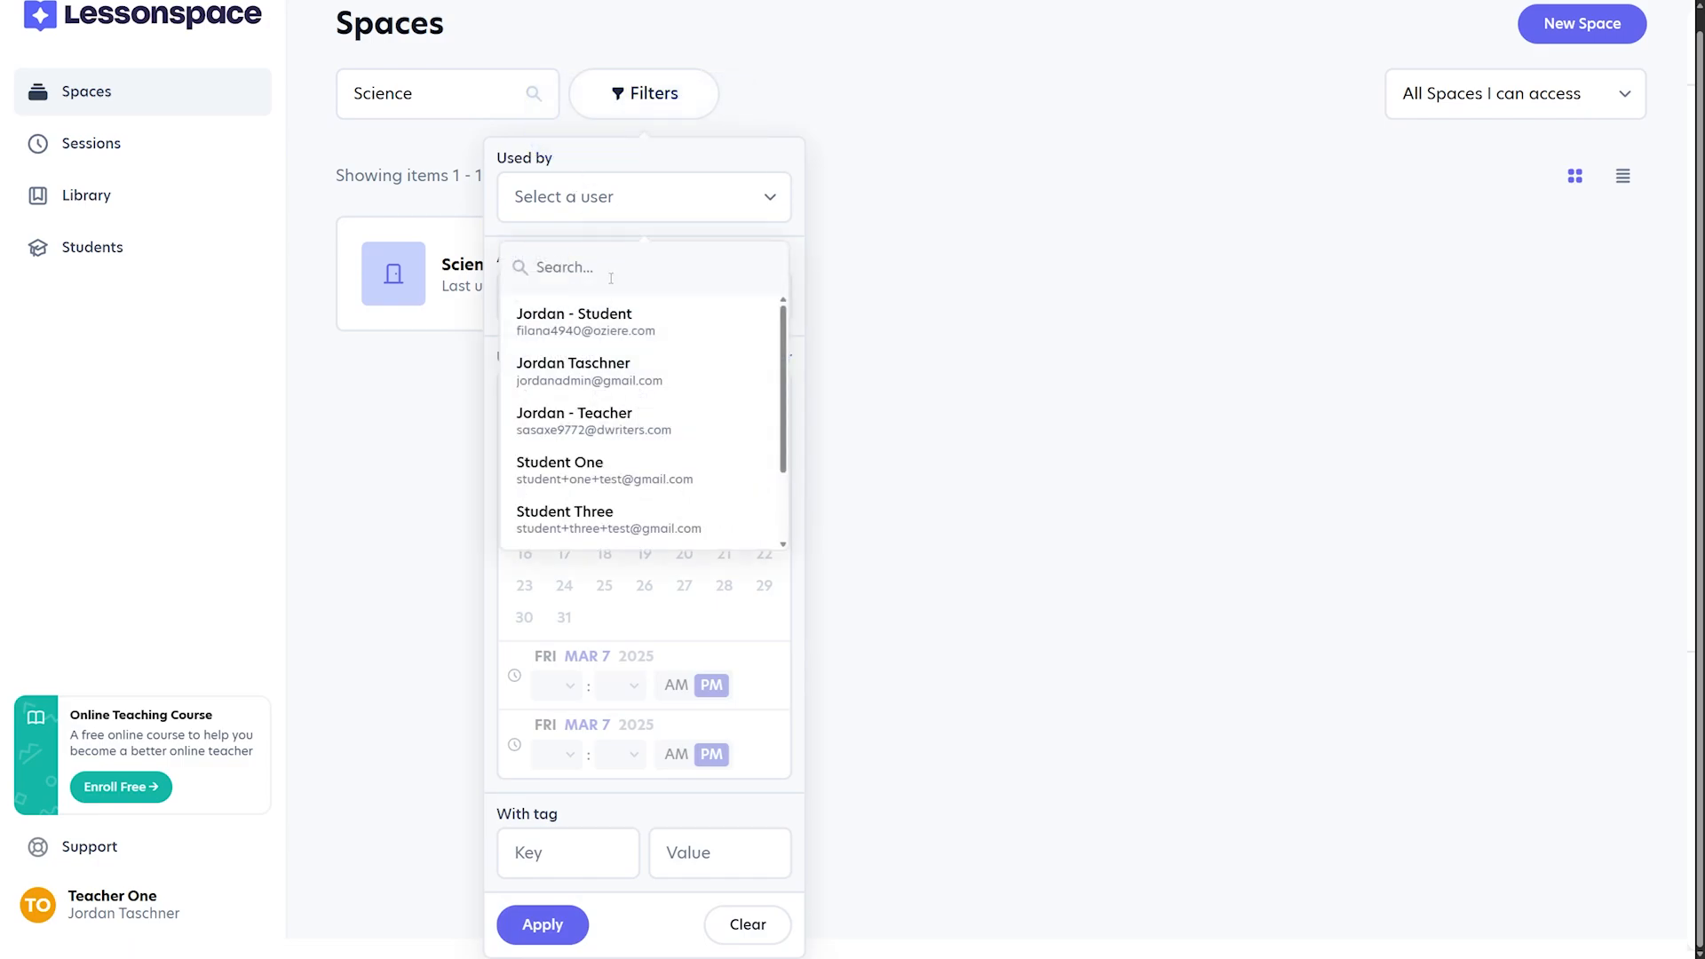
{"action": "scroll", "coordinate": [775, 416], "scroll_direction": "down", "scroll_amount": 1}
{"action": "scroll", "coordinate": [775, 416], "scroll_direction": "up", "scroll_amount": 3}
{"action": "left_click", "coordinate": [657, 197]}
{"action": "left_click", "coordinate": [686, 304]}
{"action": "left_click", "coordinate": [648, 301]}
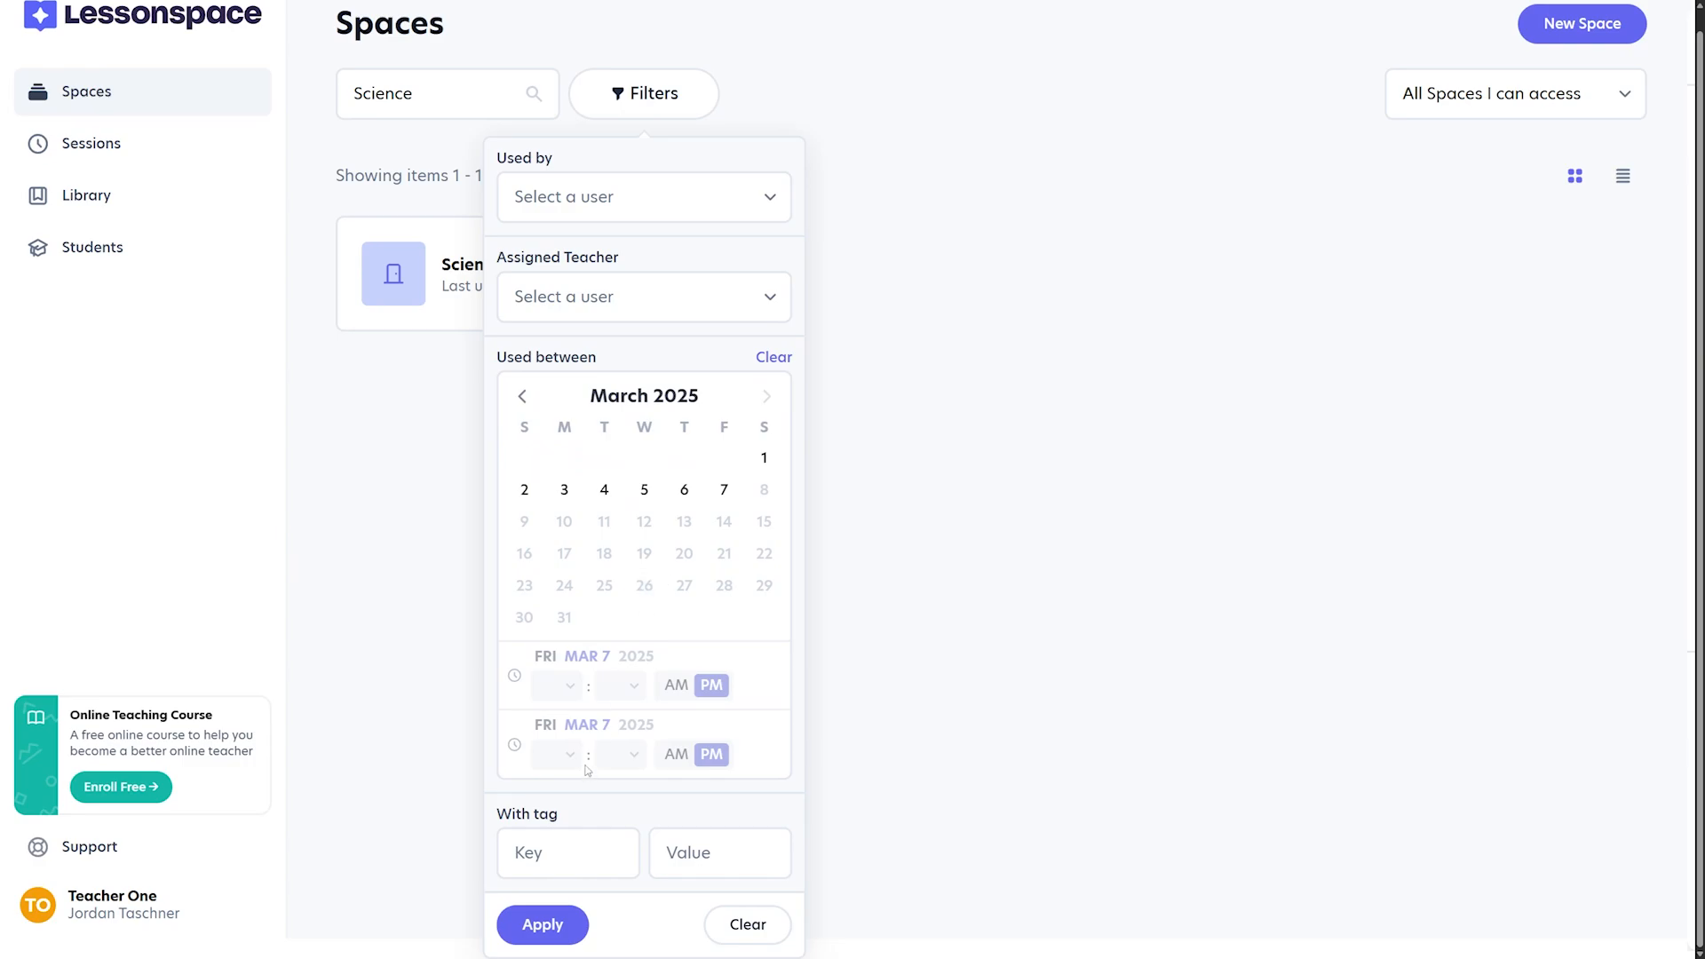
{"action": "left_click", "coordinate": [761, 932]}
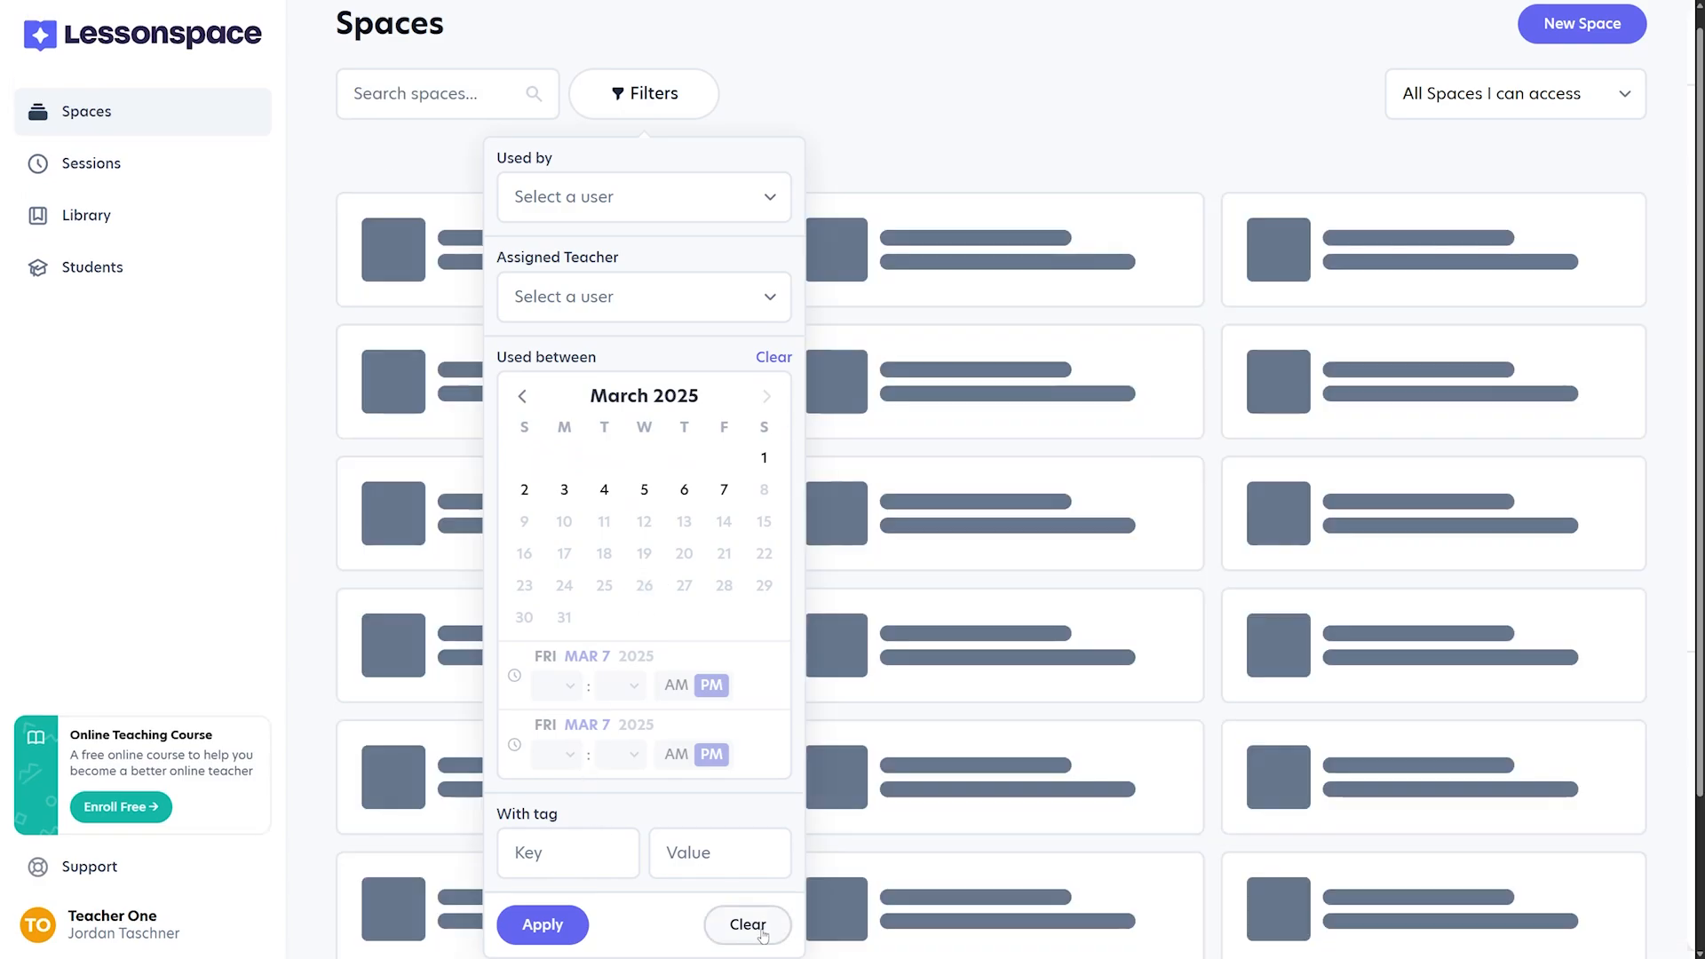
Add a tag with key Subject and value English to the English 101 space and save the changes
{"action": "left_click", "coordinate": [719, 295]}
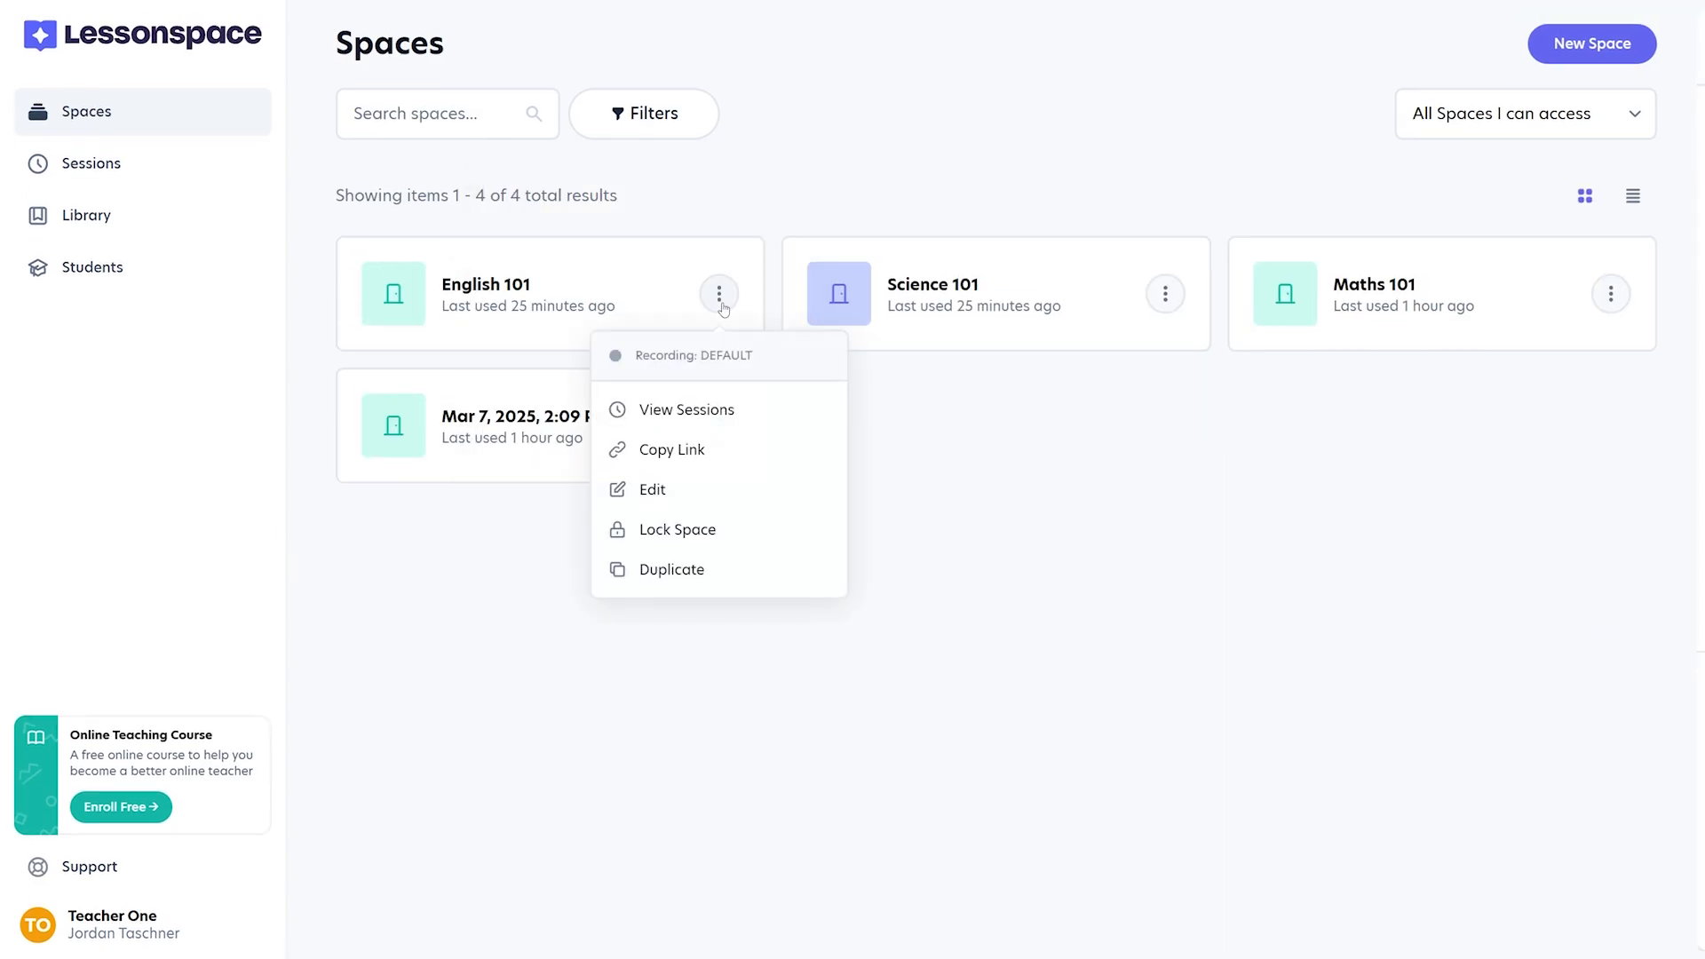
{"action": "left_click", "coordinate": [697, 491]}
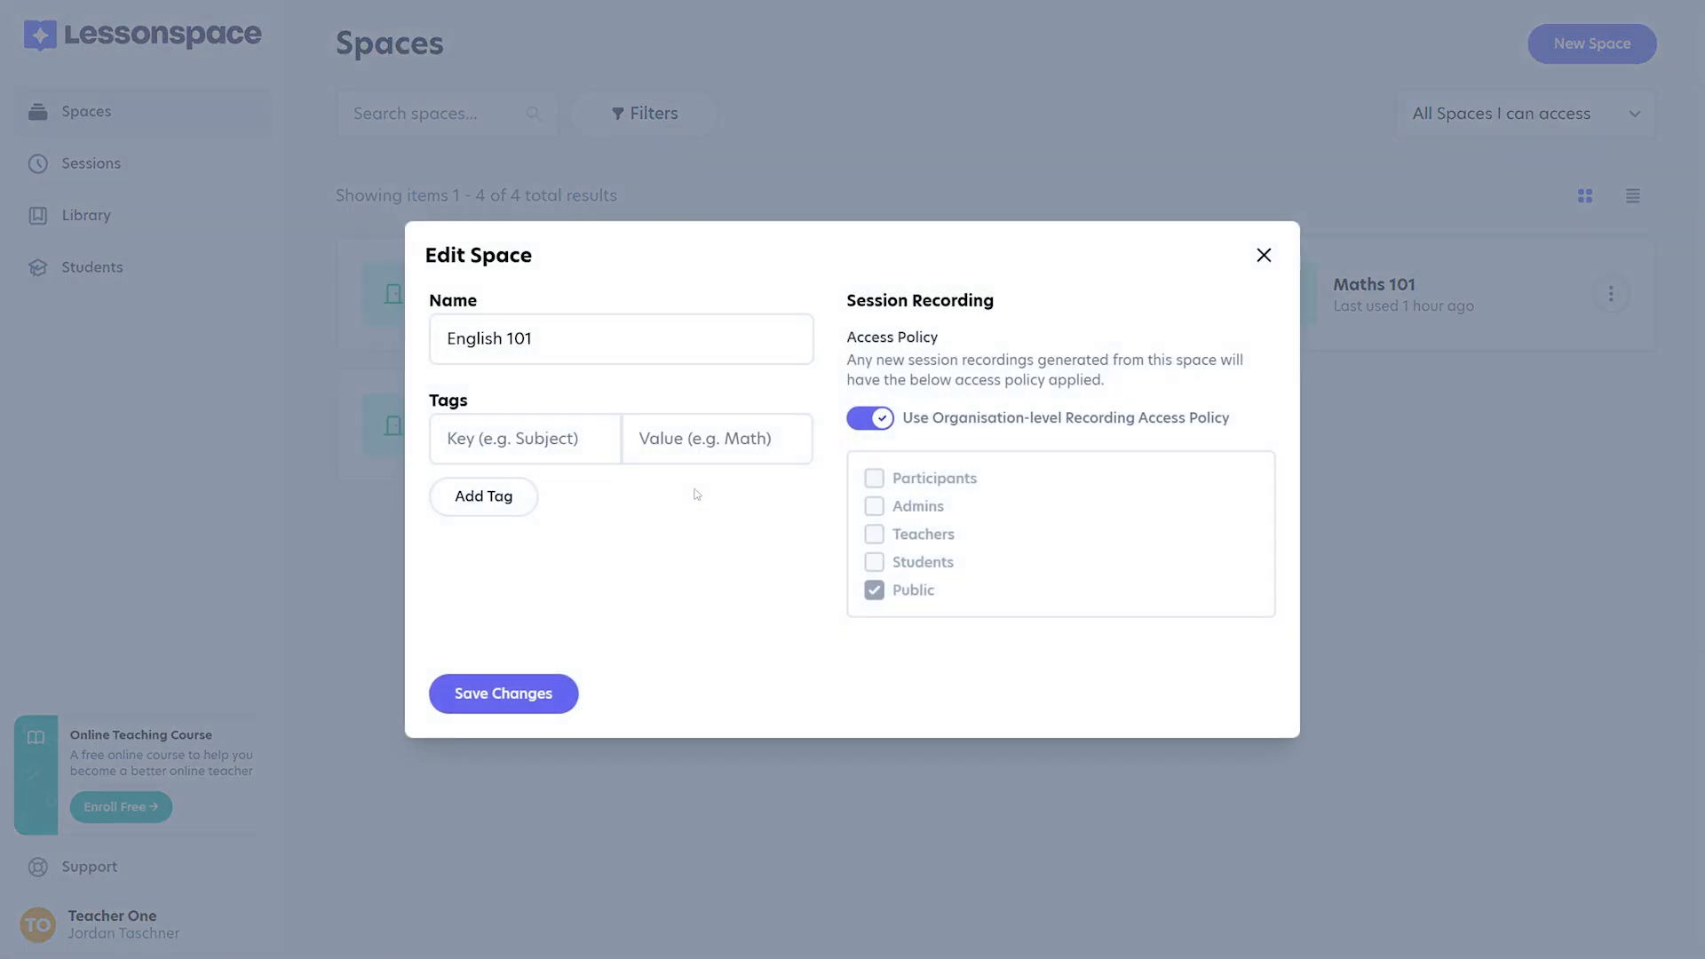
{"action": "left_click", "coordinate": [506, 437]}
{"action": "type", "text": "Subject"}
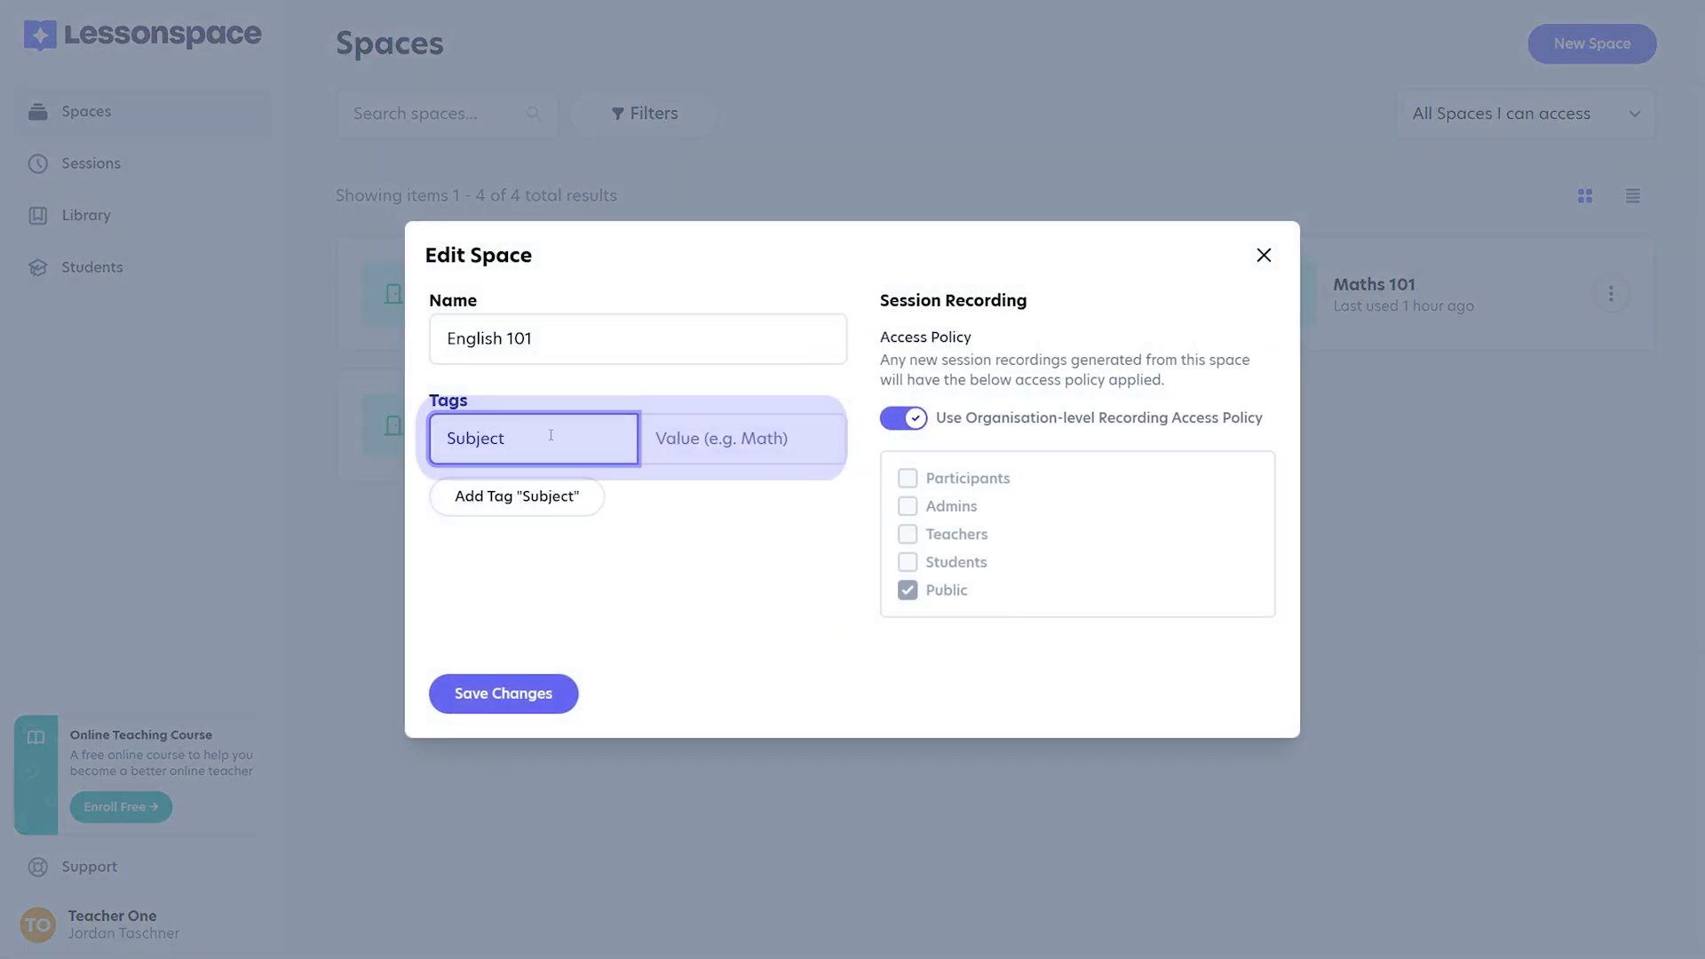
{"action": "key", "text": "Tab"}
{"action": "type", "text": "English"}
{"action": "left_click", "coordinate": [591, 494]}
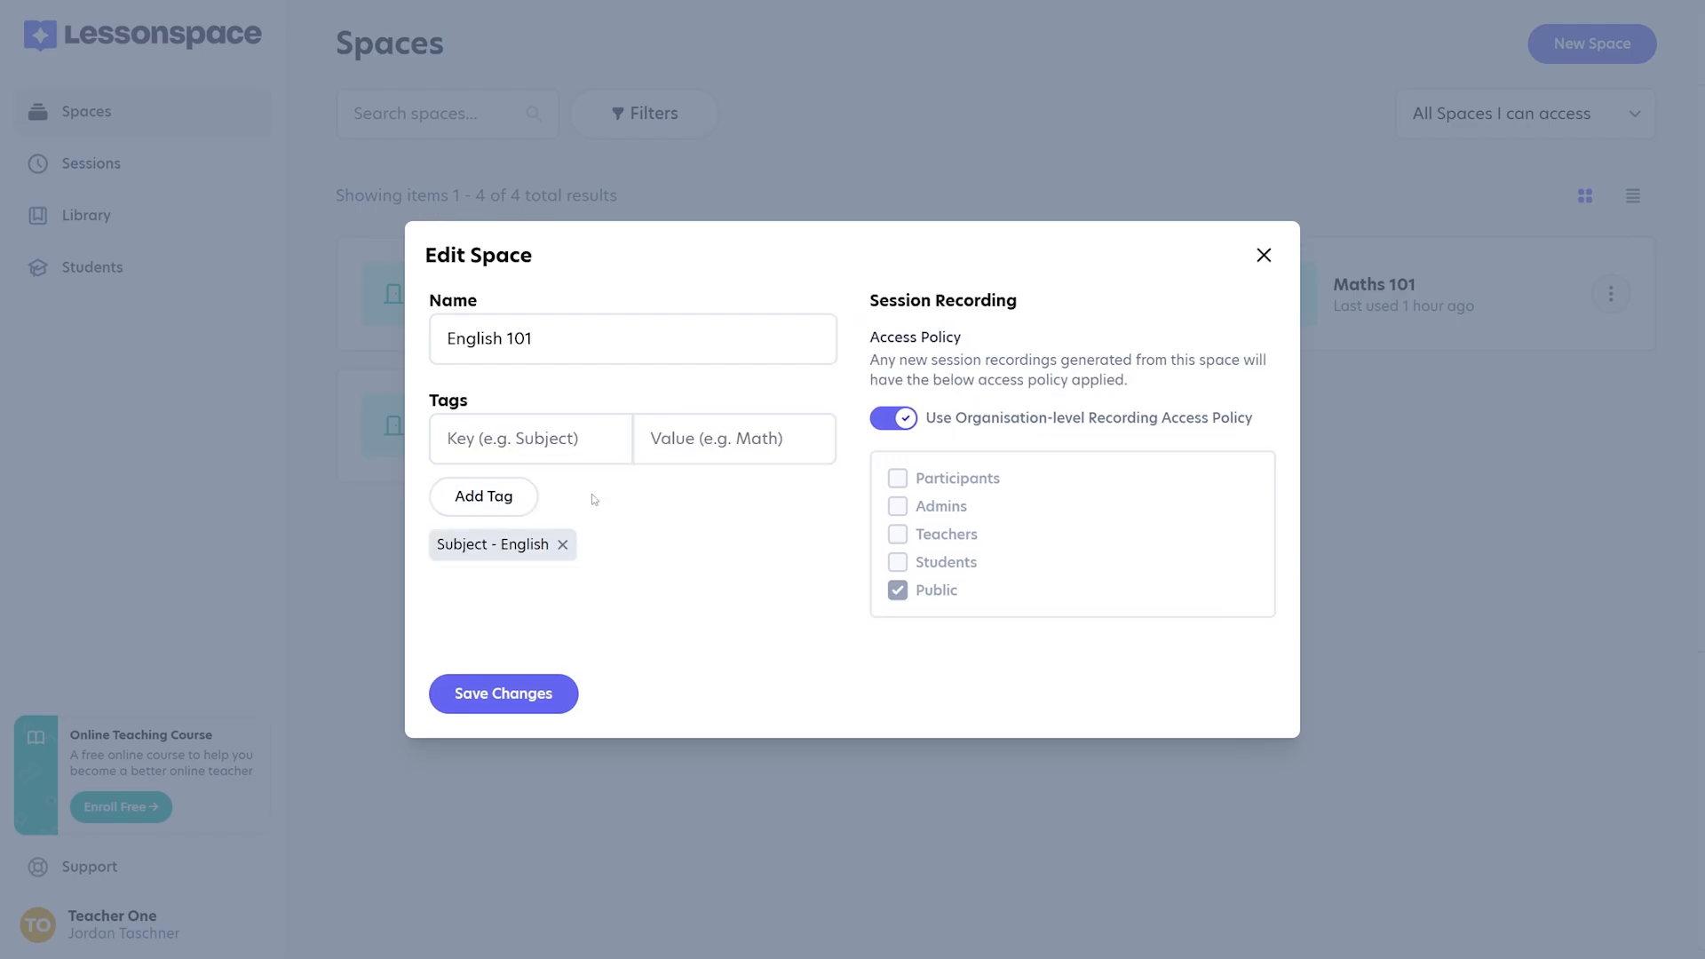
{"action": "left_click", "coordinate": [515, 691]}
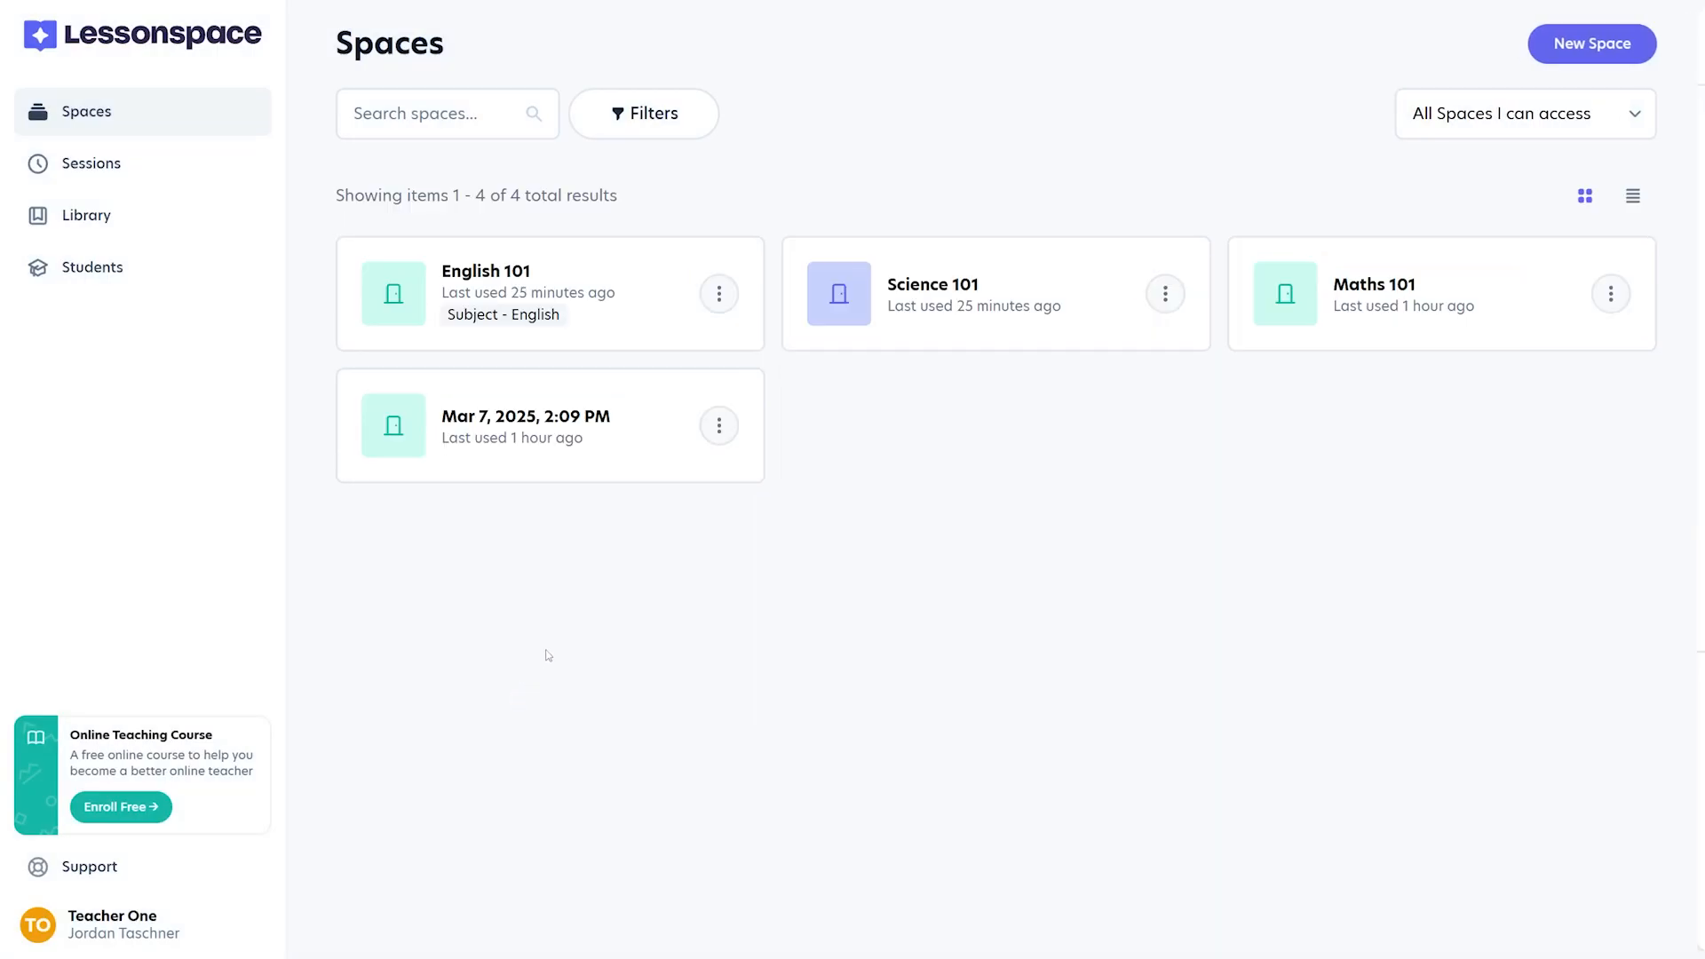
Filter the spaces list to Spaces I've created
{"action": "left_click", "coordinate": [1473, 116]}
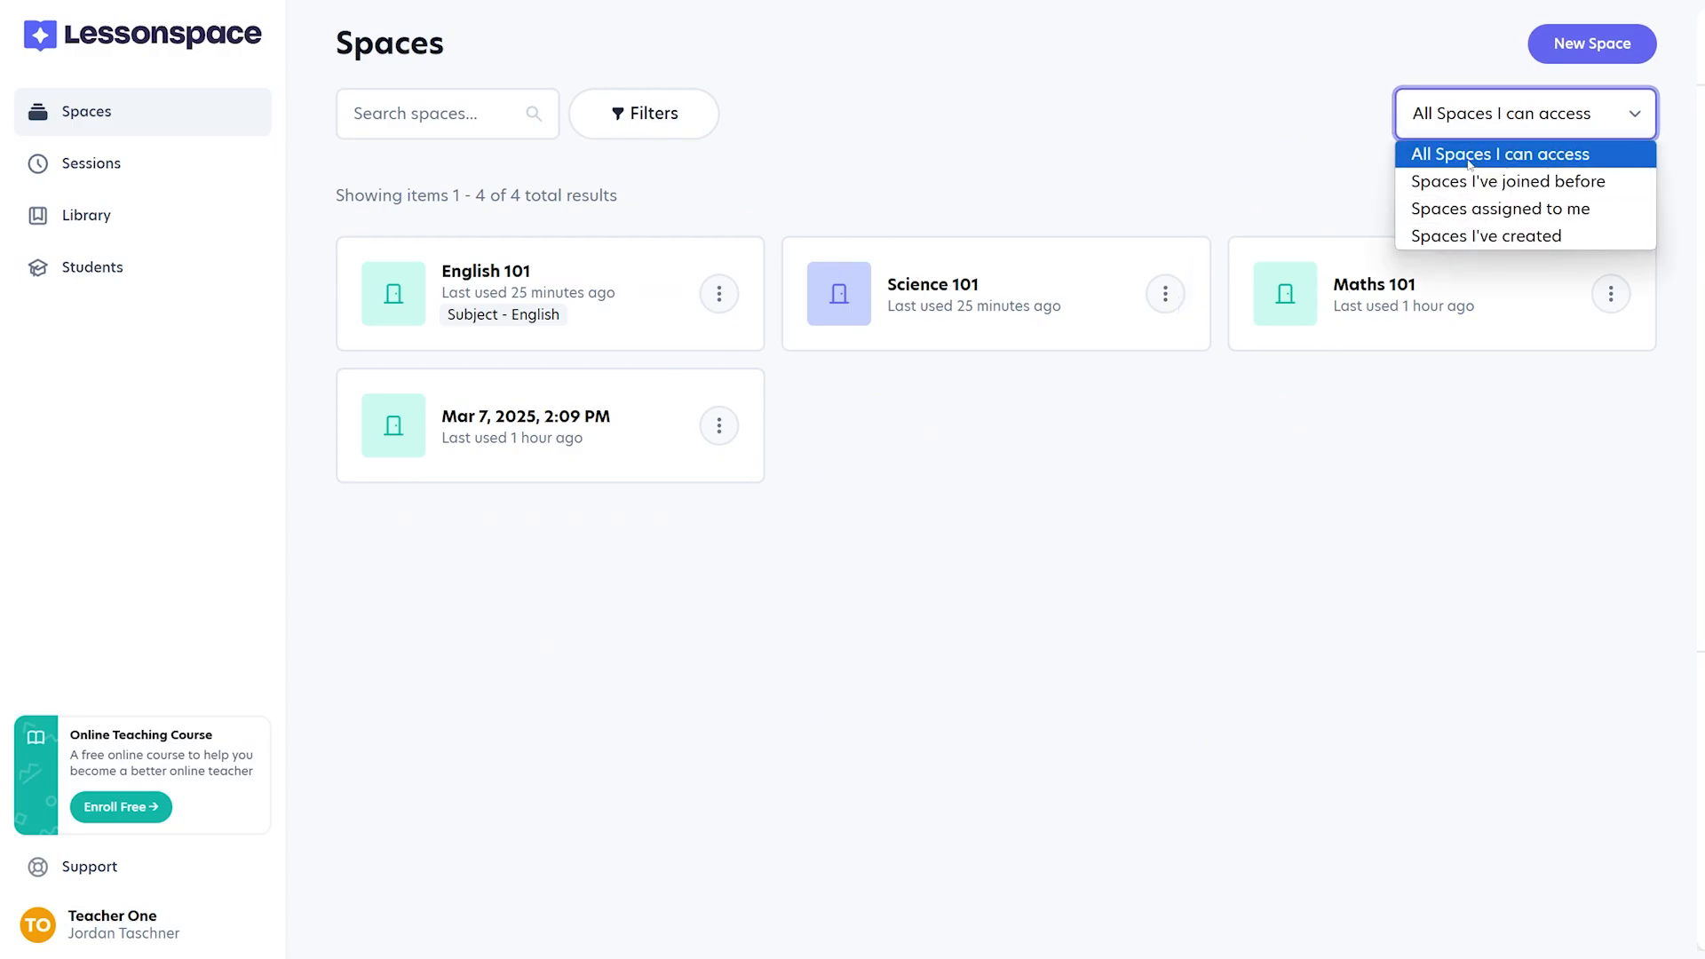
{"action": "left_click", "coordinate": [1467, 236]}
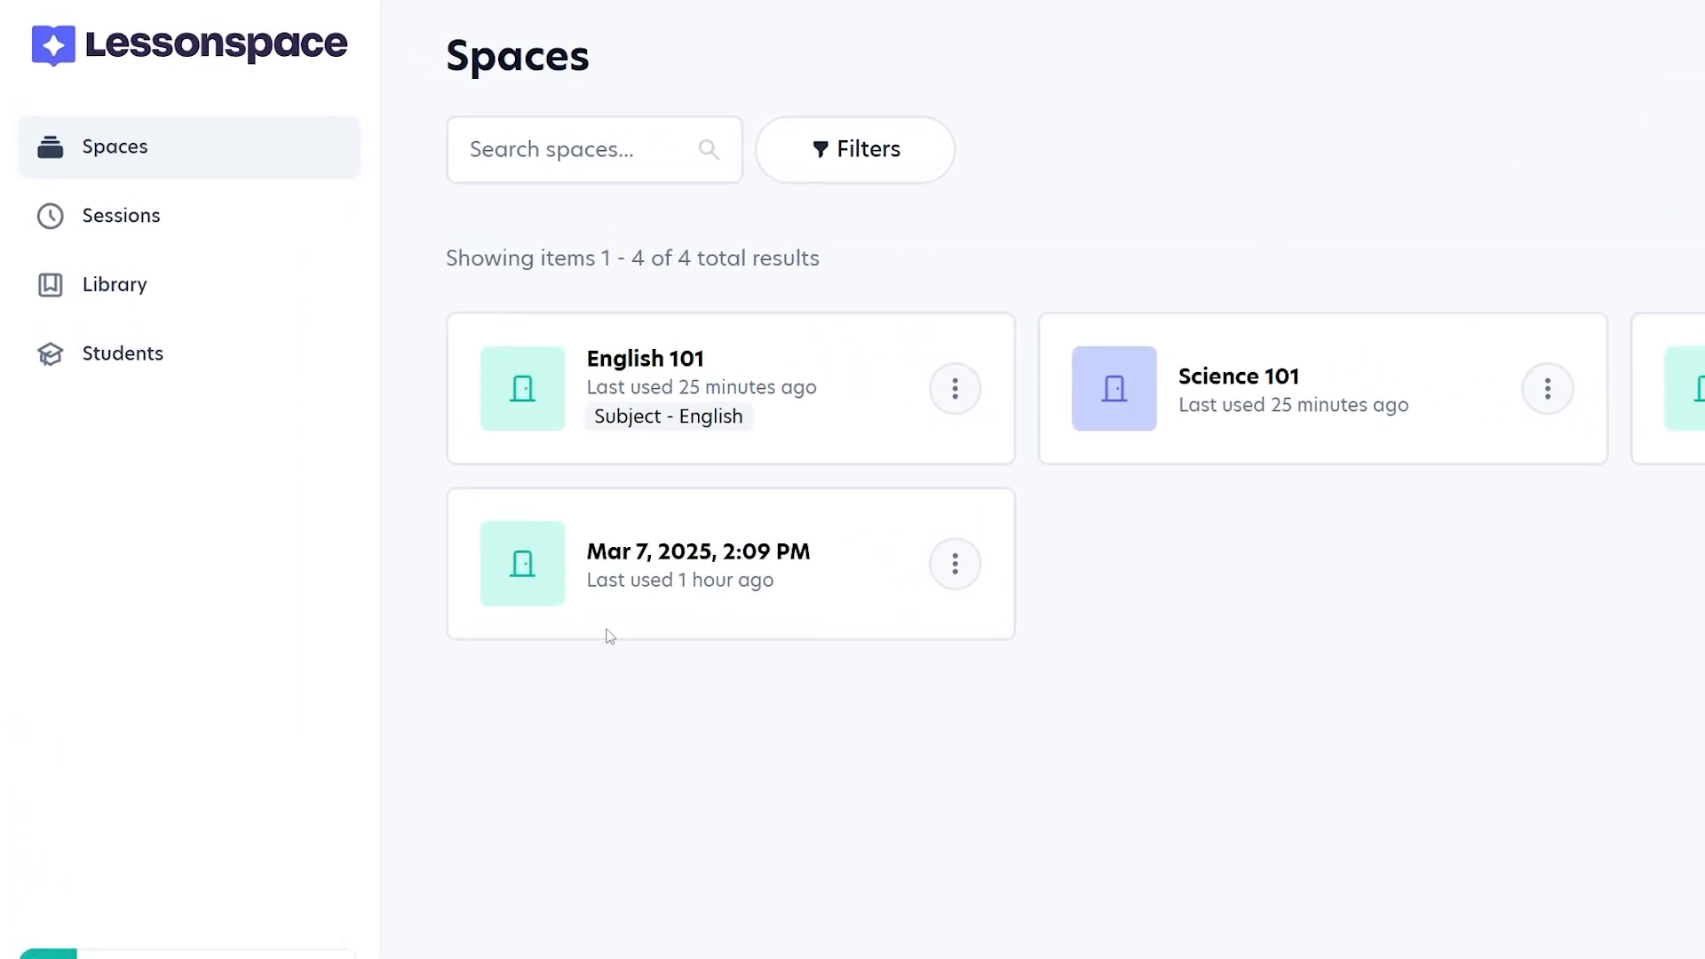
Look through the list of past sessions and expand the details of the first session
{"action": "left_click", "coordinate": [285, 230]}
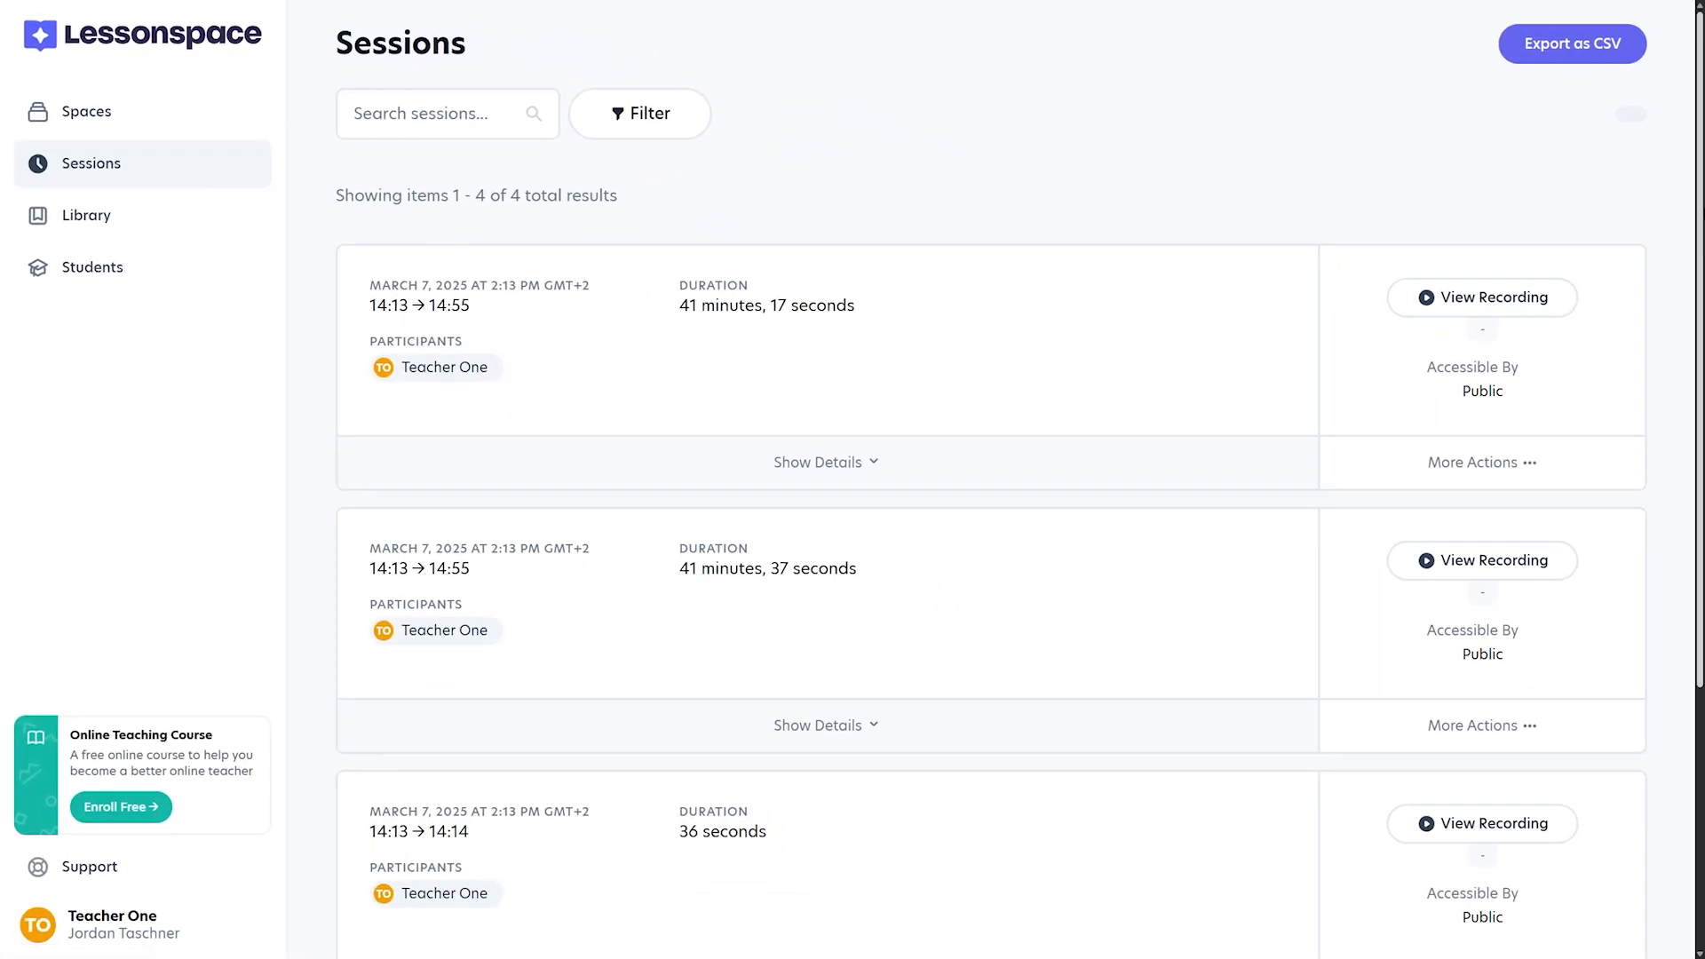
{"action": "scroll", "coordinate": [1499, 341], "scroll_direction": "down", "scroll_amount": 4}
{"action": "scroll", "coordinate": [888, 297], "scroll_direction": "up", "scroll_amount": 5}
{"action": "left_click", "coordinate": [828, 464]}
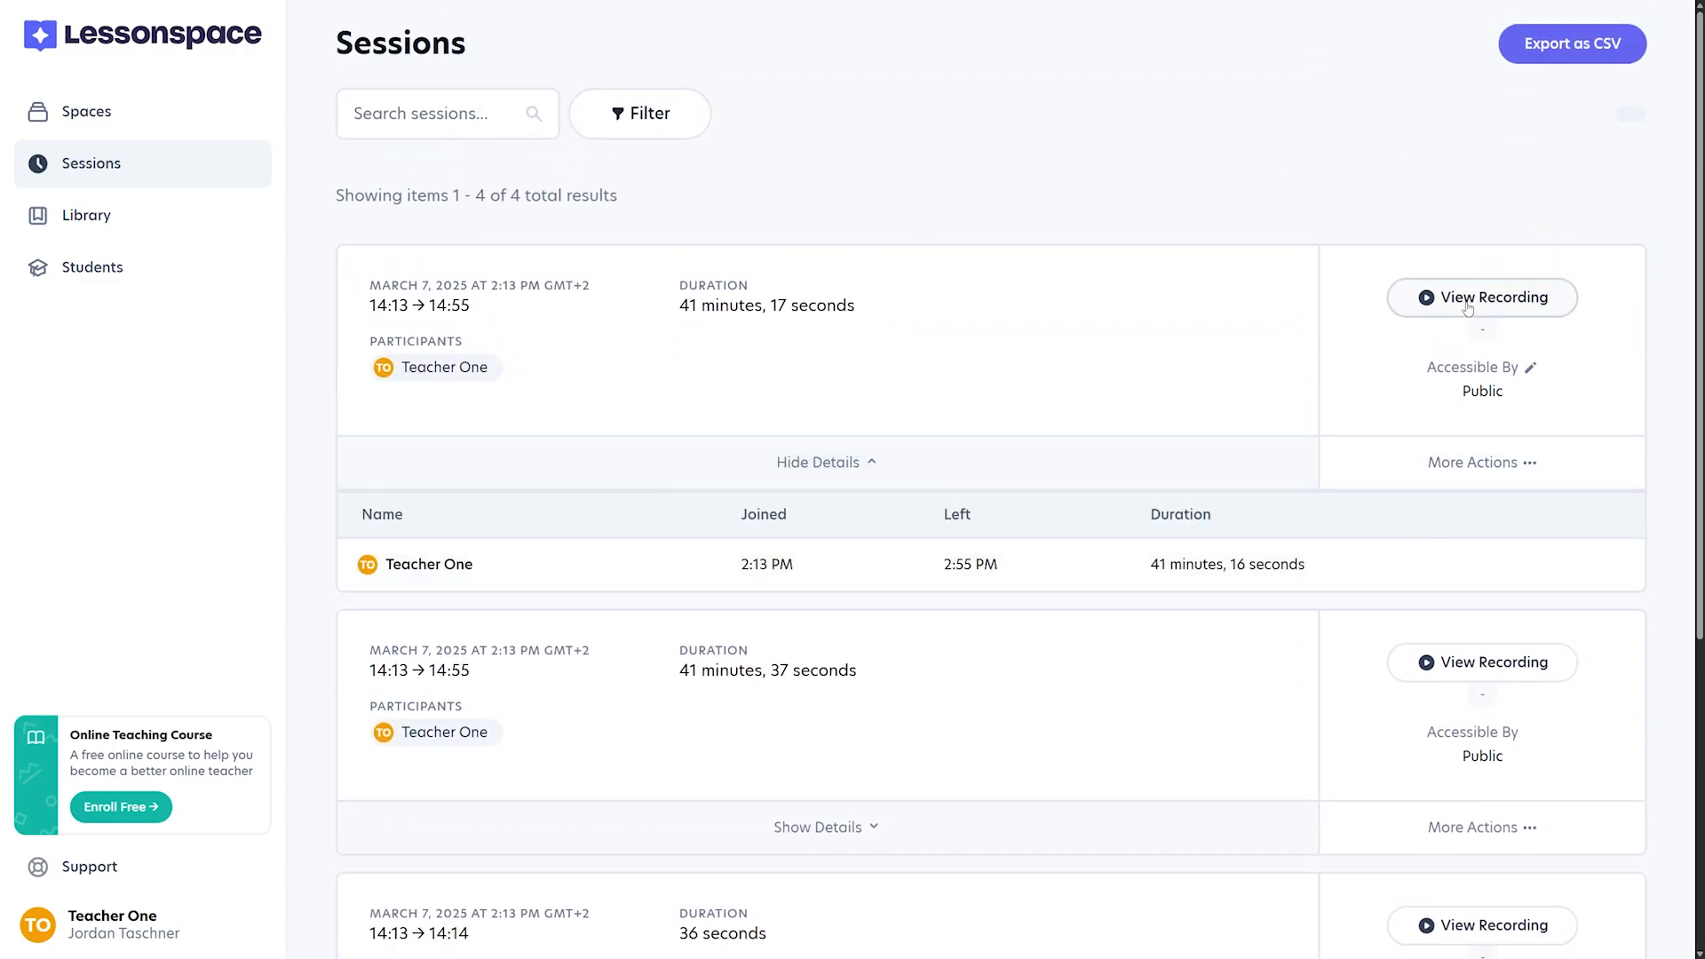
Turn off the organisation-level recording access policy for the first session, add access for Teachers and Students, and save
{"action": "left_click", "coordinate": [1472, 461]}
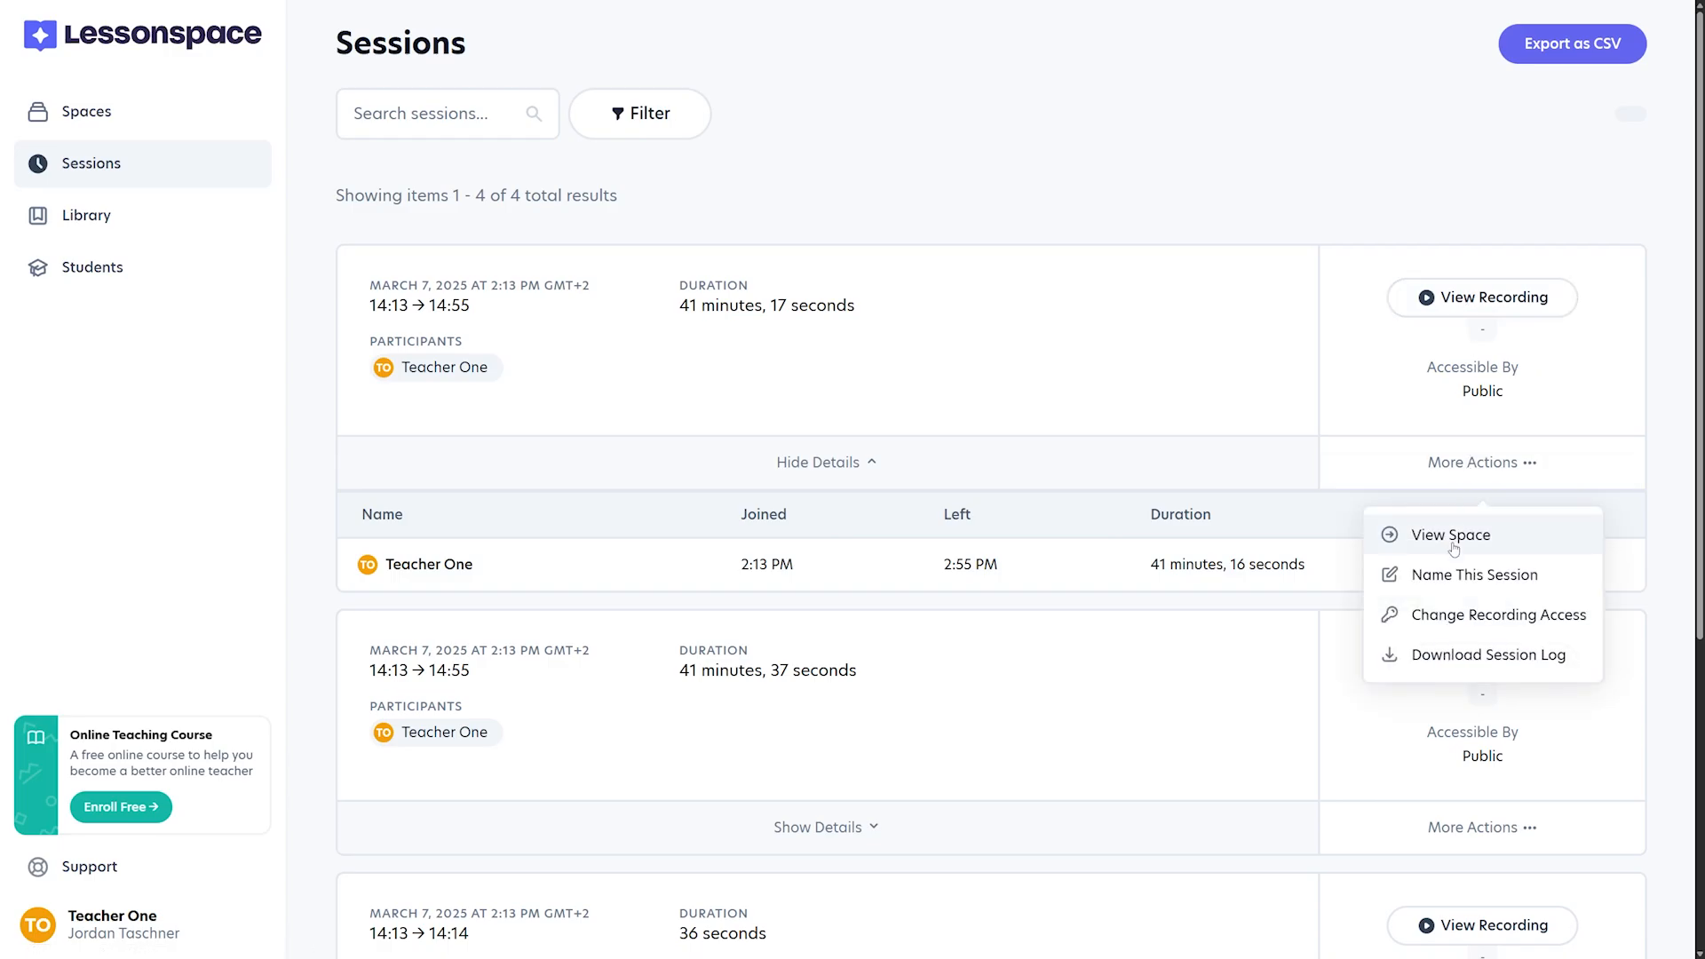
{"action": "left_click", "coordinate": [1453, 614]}
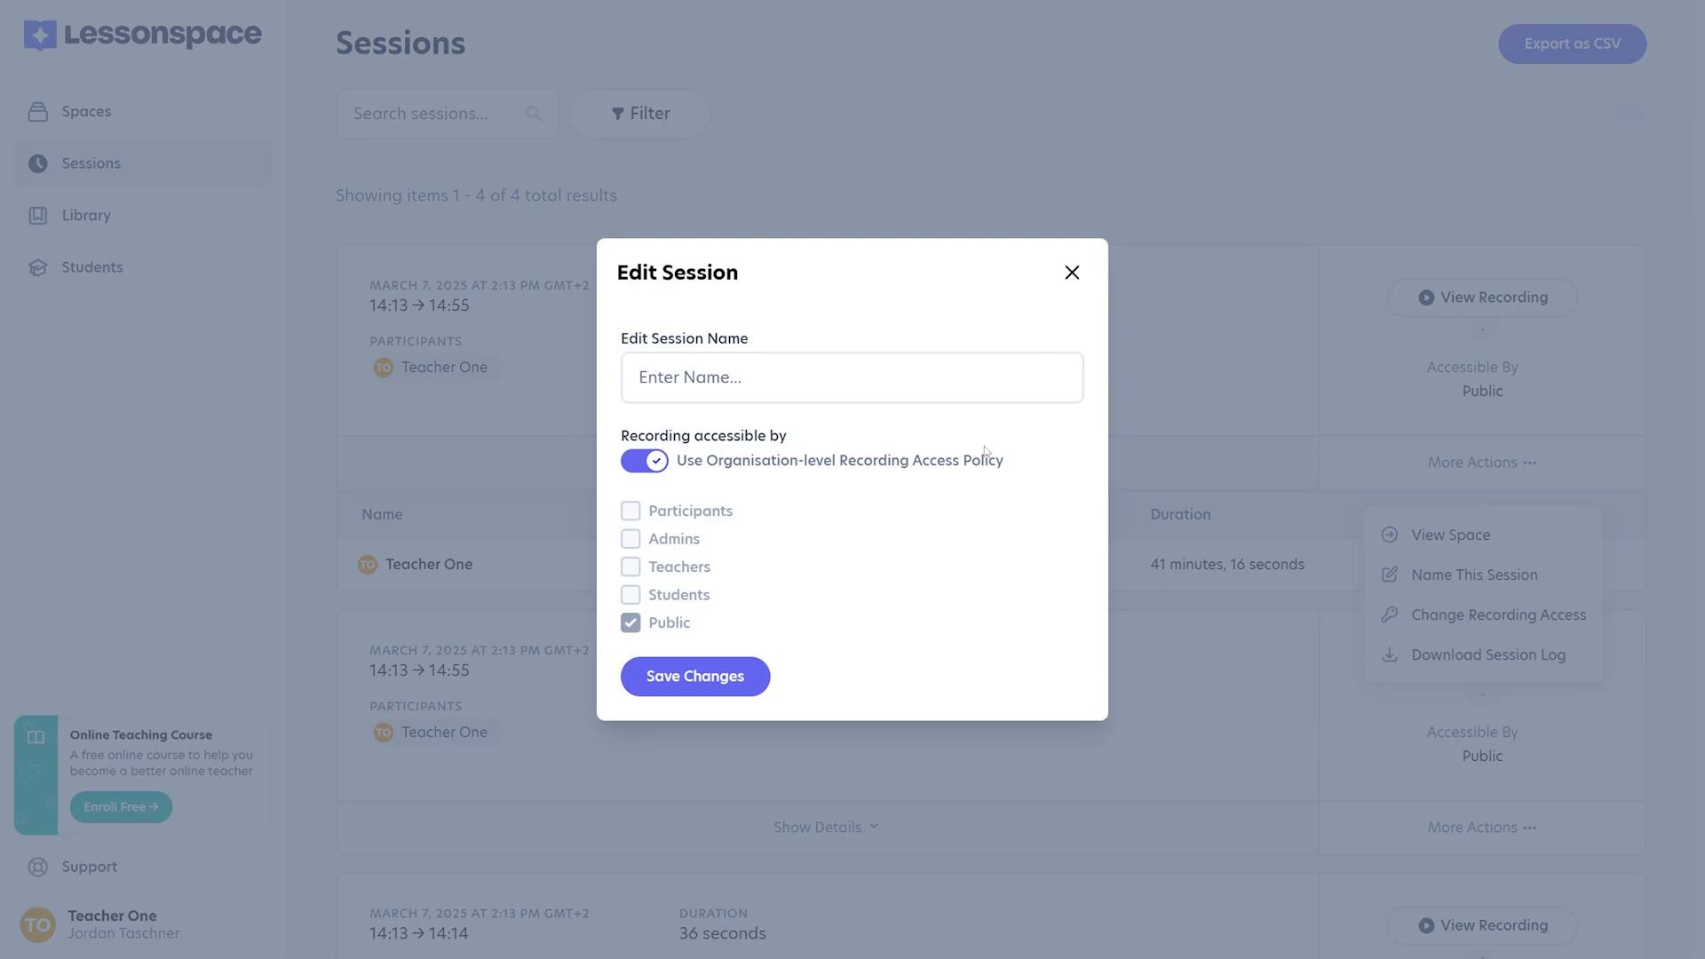
{"action": "left_click", "coordinate": [655, 461]}
{"action": "left_click", "coordinate": [630, 566]}
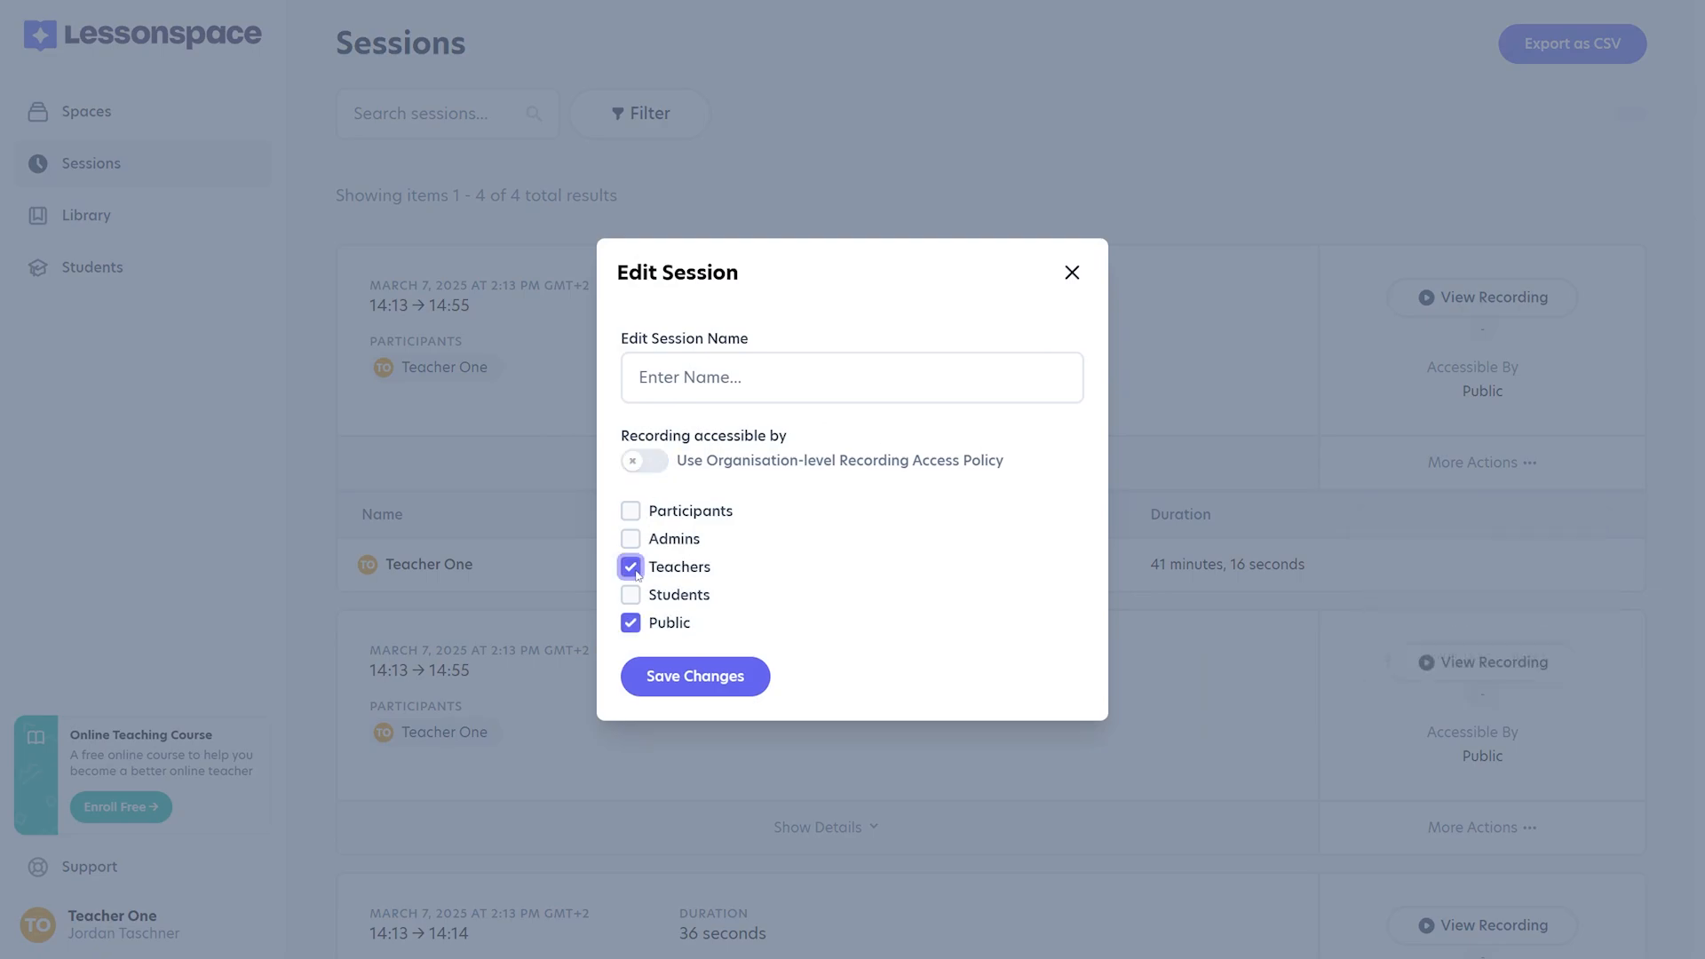
{"action": "left_click", "coordinate": [630, 595]}
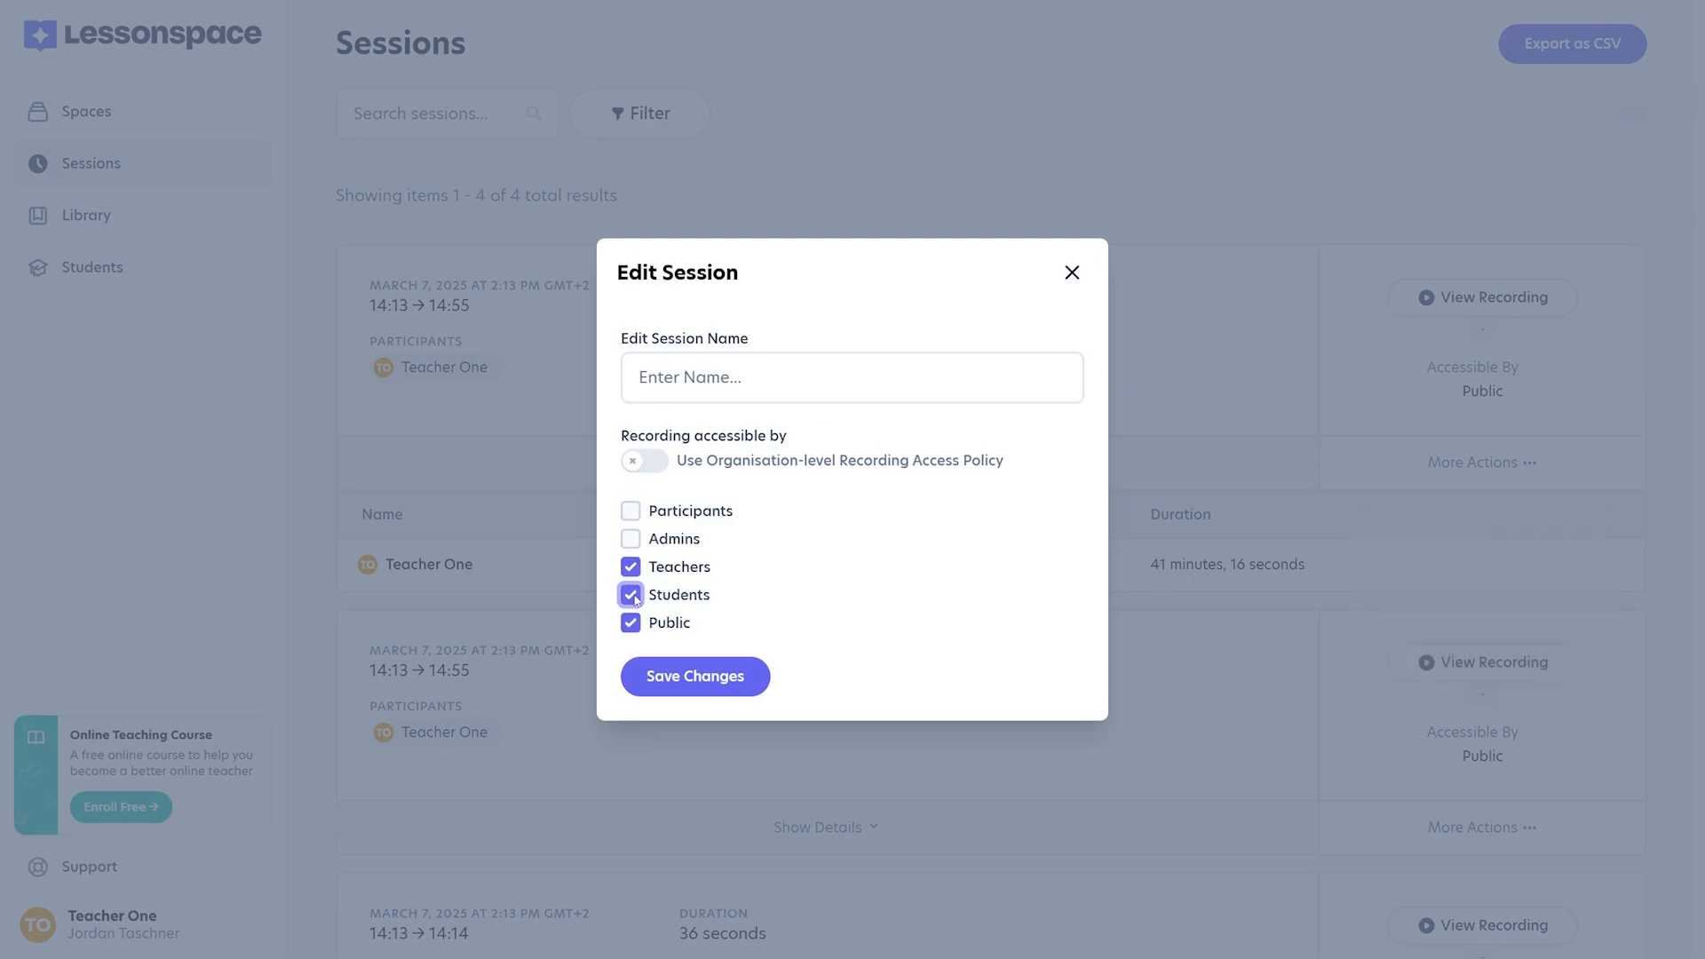
{"action": "left_click", "coordinate": [705, 678]}
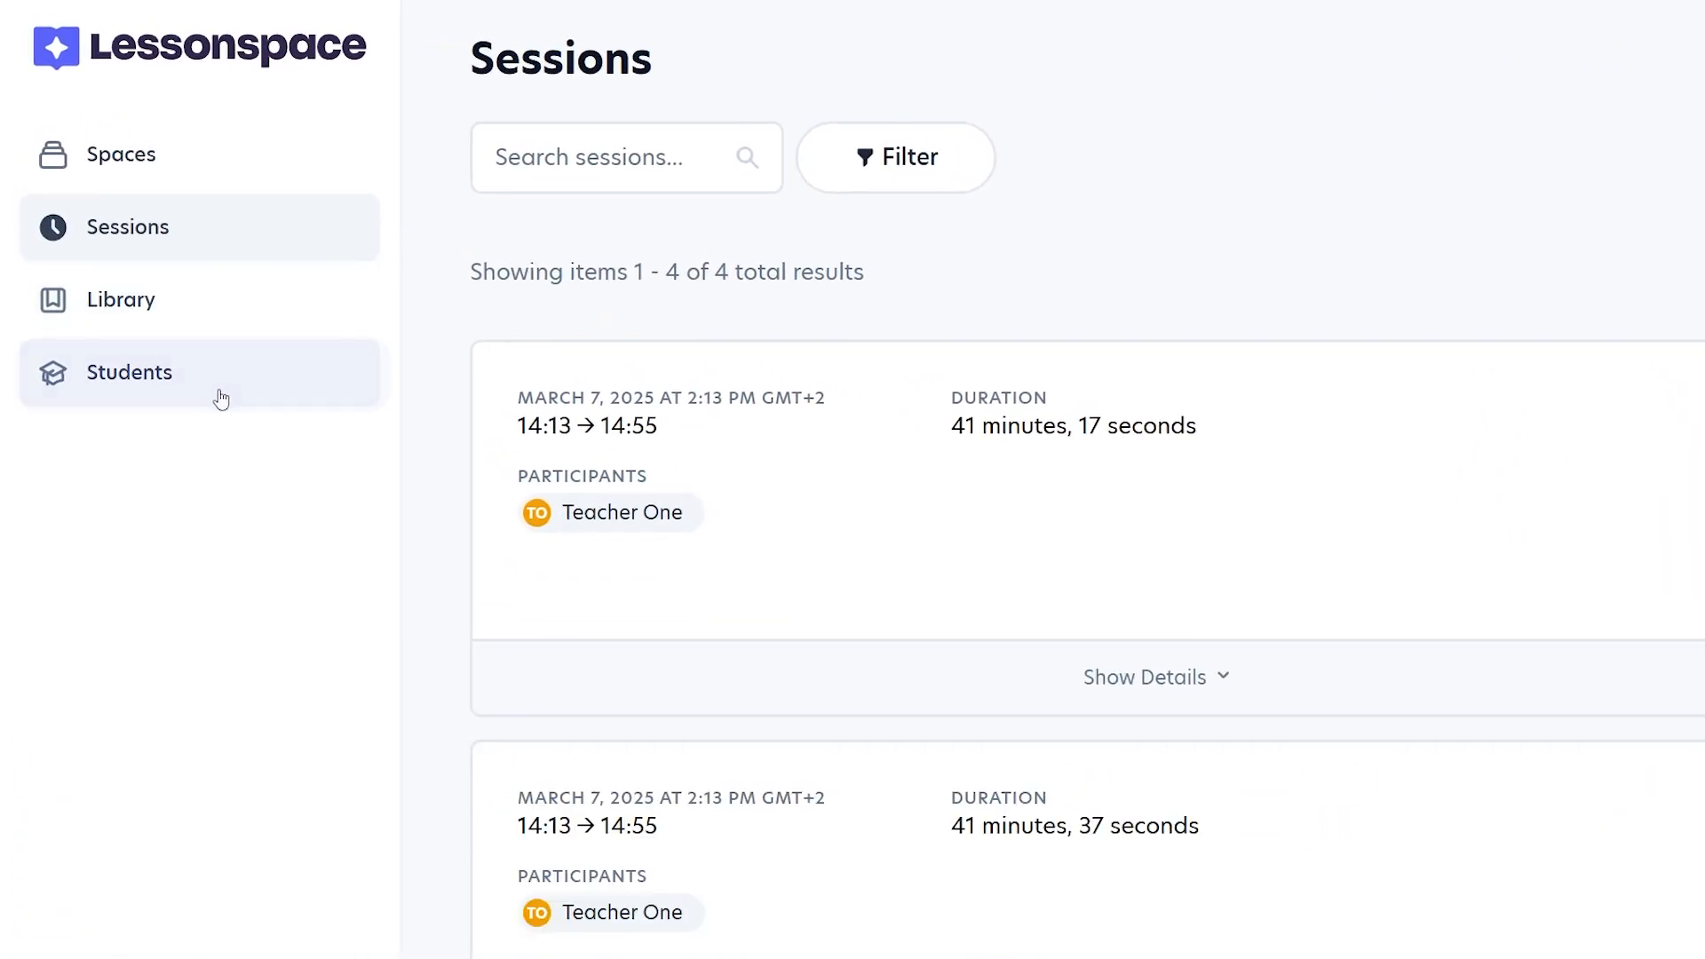
View the account information of Student One in the students list and return to the list
{"action": "left_click", "coordinate": [221, 399]}
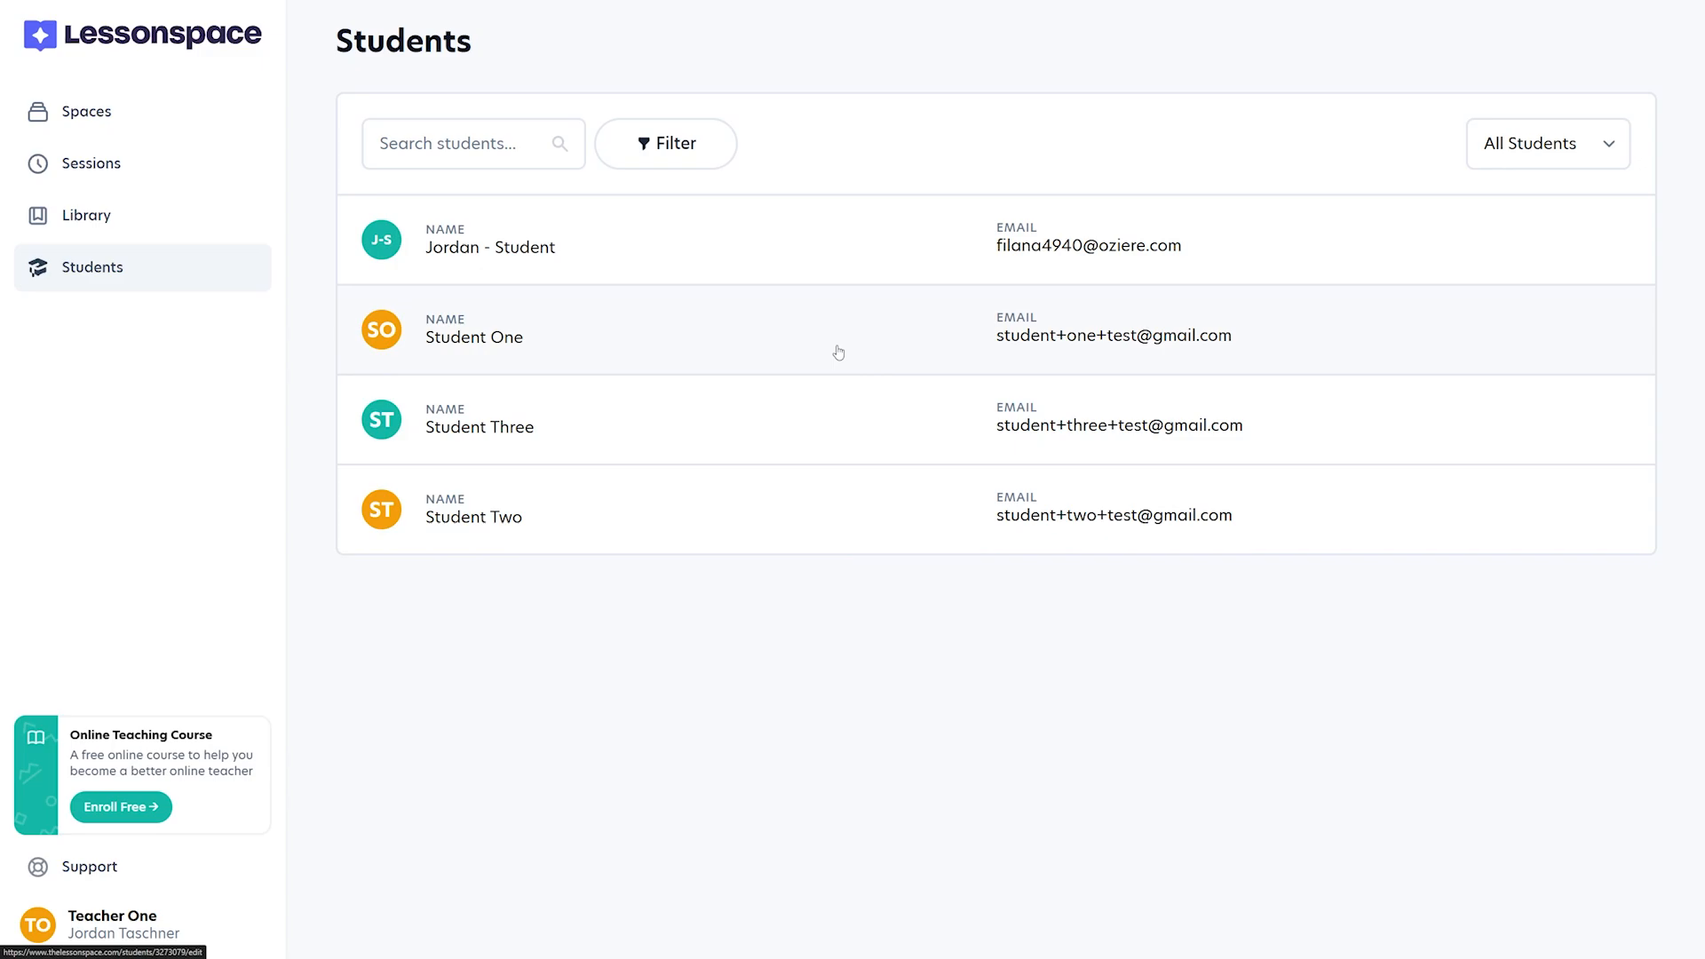
{"action": "left_click", "coordinate": [839, 352]}
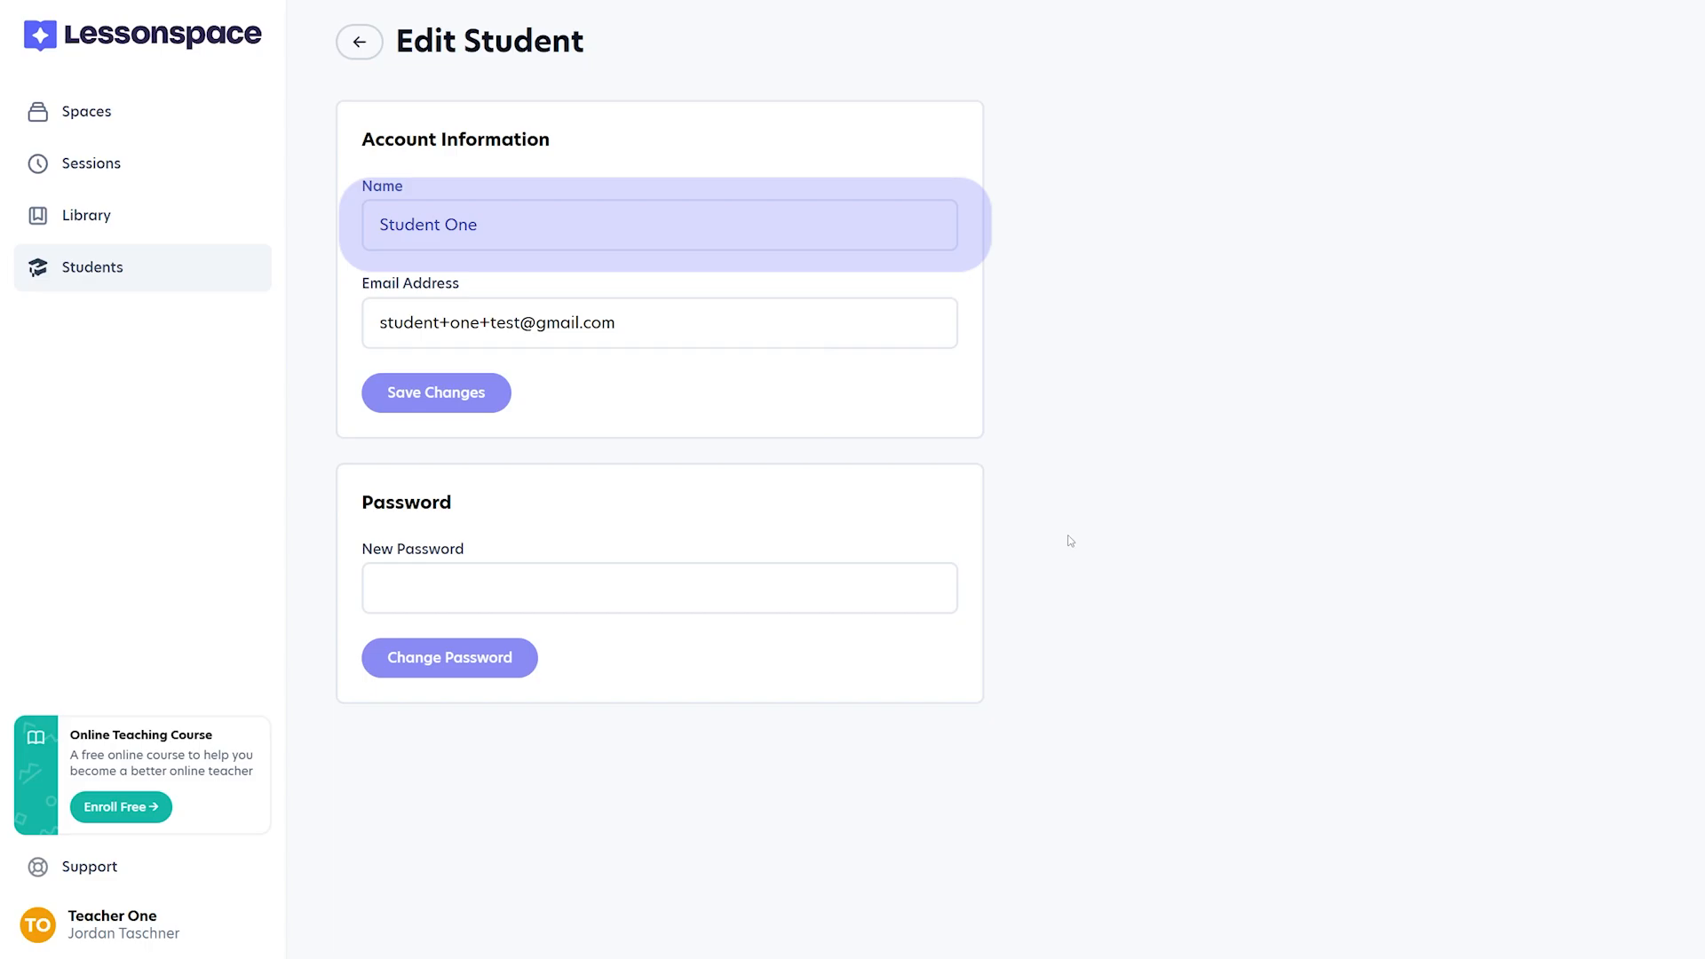
{"action": "left_click", "coordinate": [926, 231]}
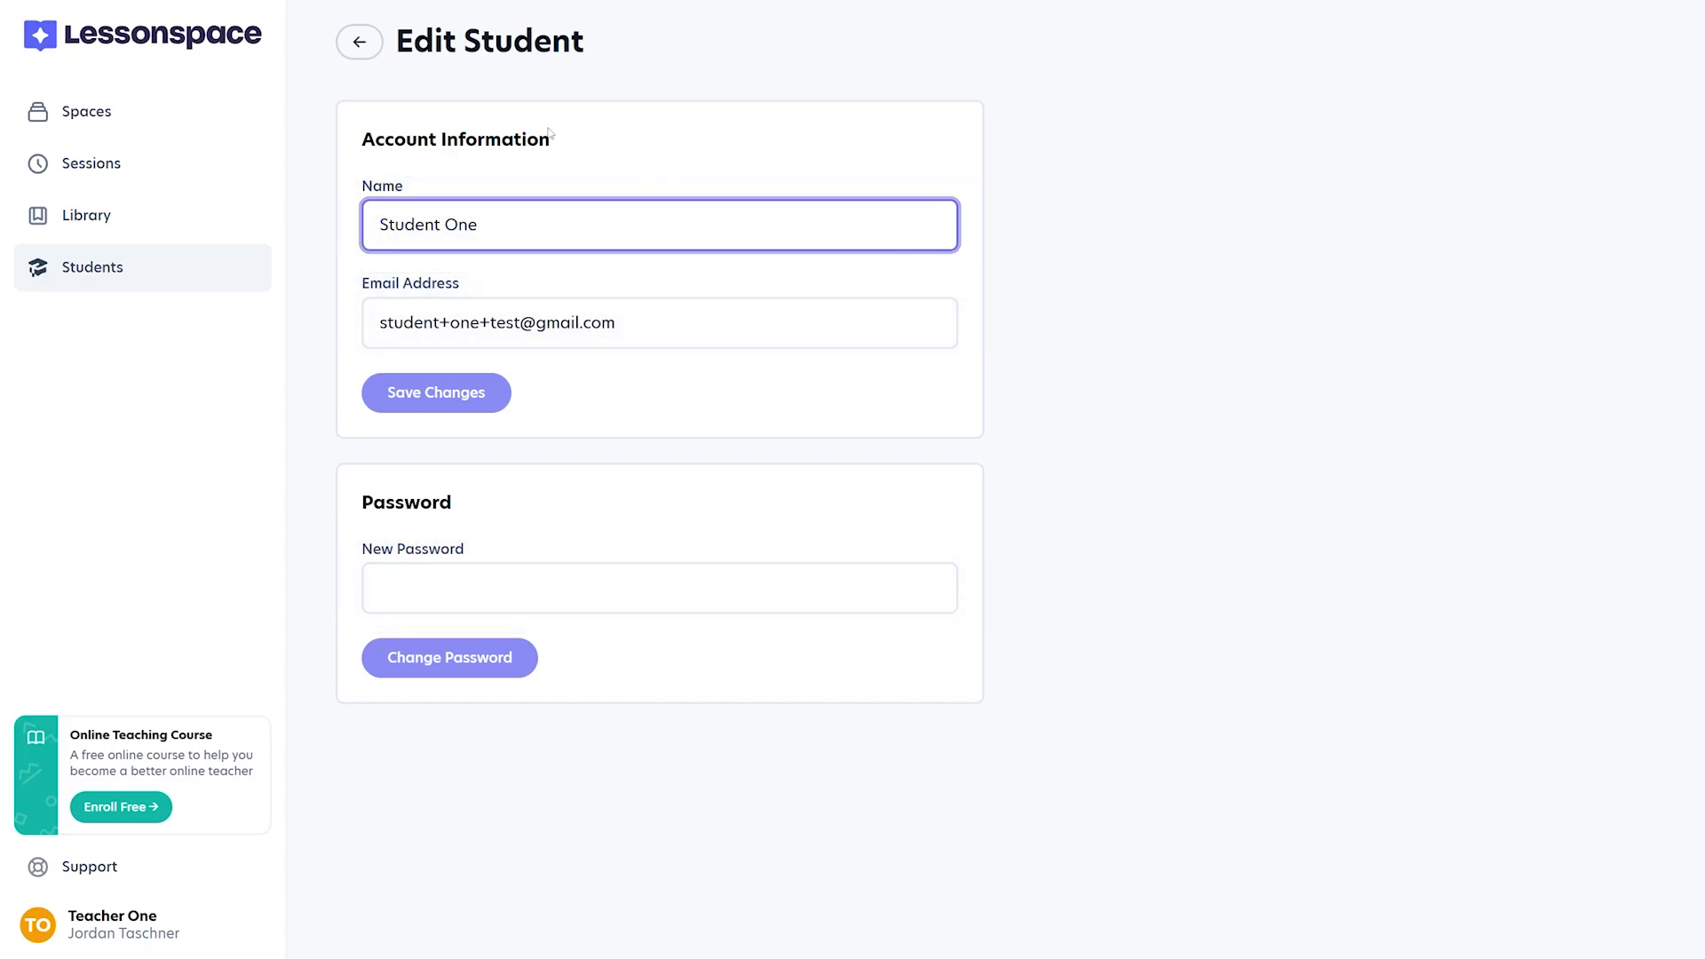
{"action": "left_click", "coordinate": [359, 45]}
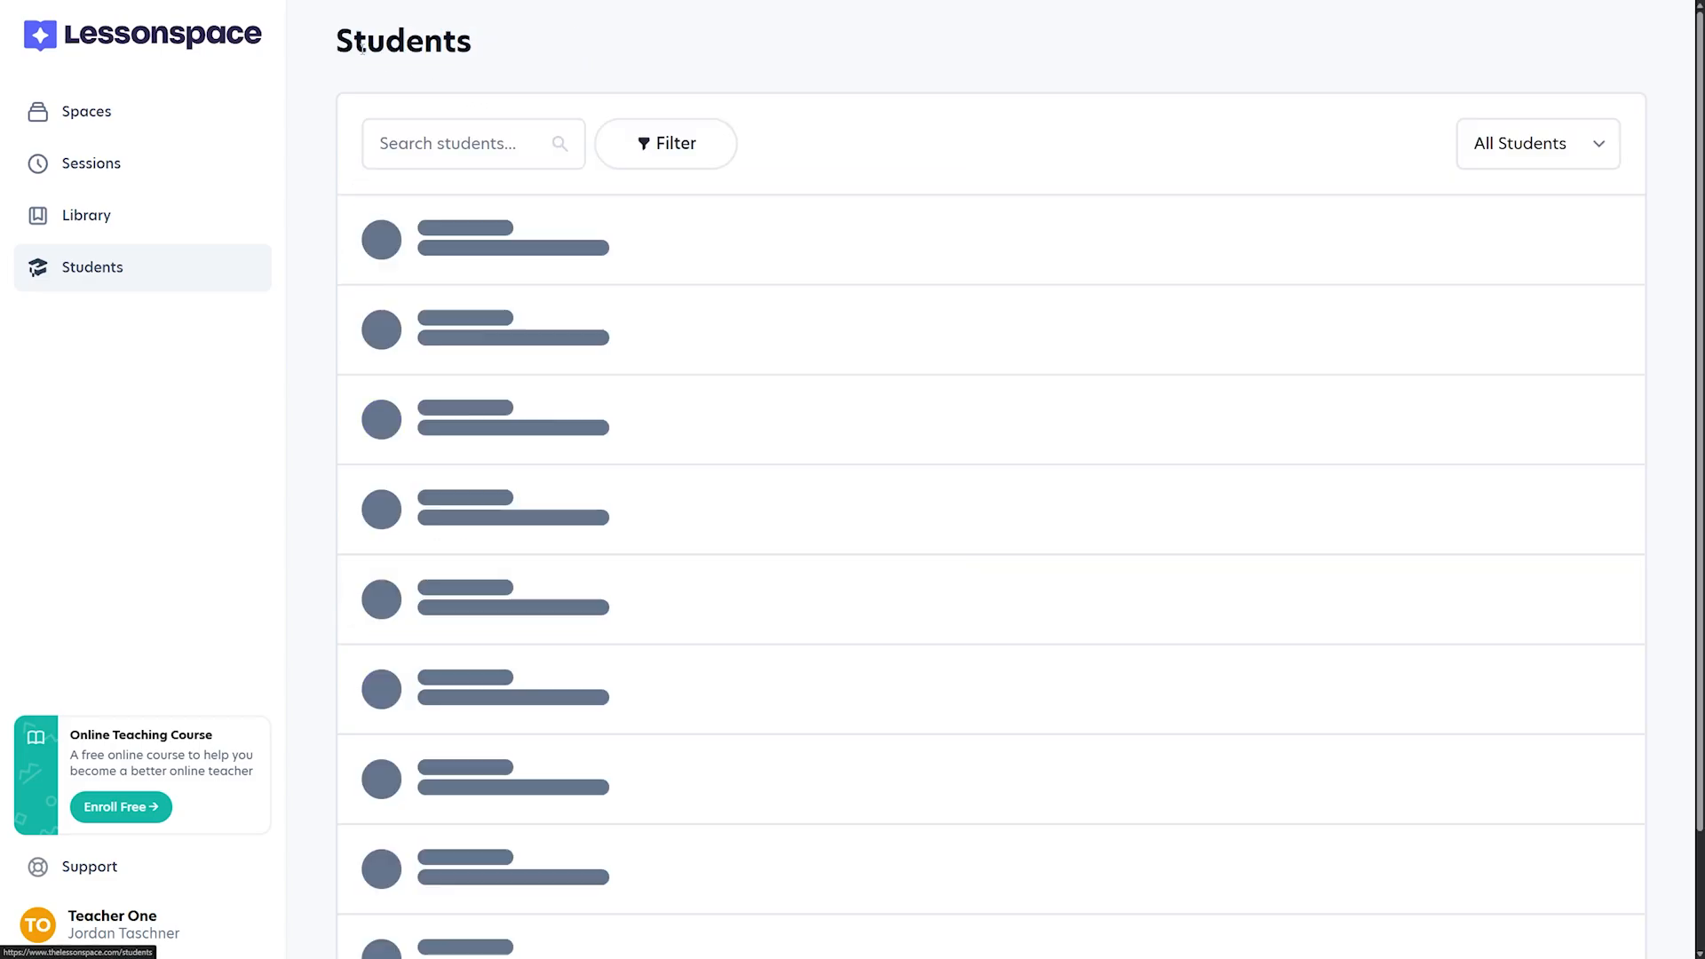
Search the students list for Student Three and look at the spaces available in the From Space filter
{"action": "left_click", "coordinate": [439, 144]}
{"action": "type", "text": "Student Three"}
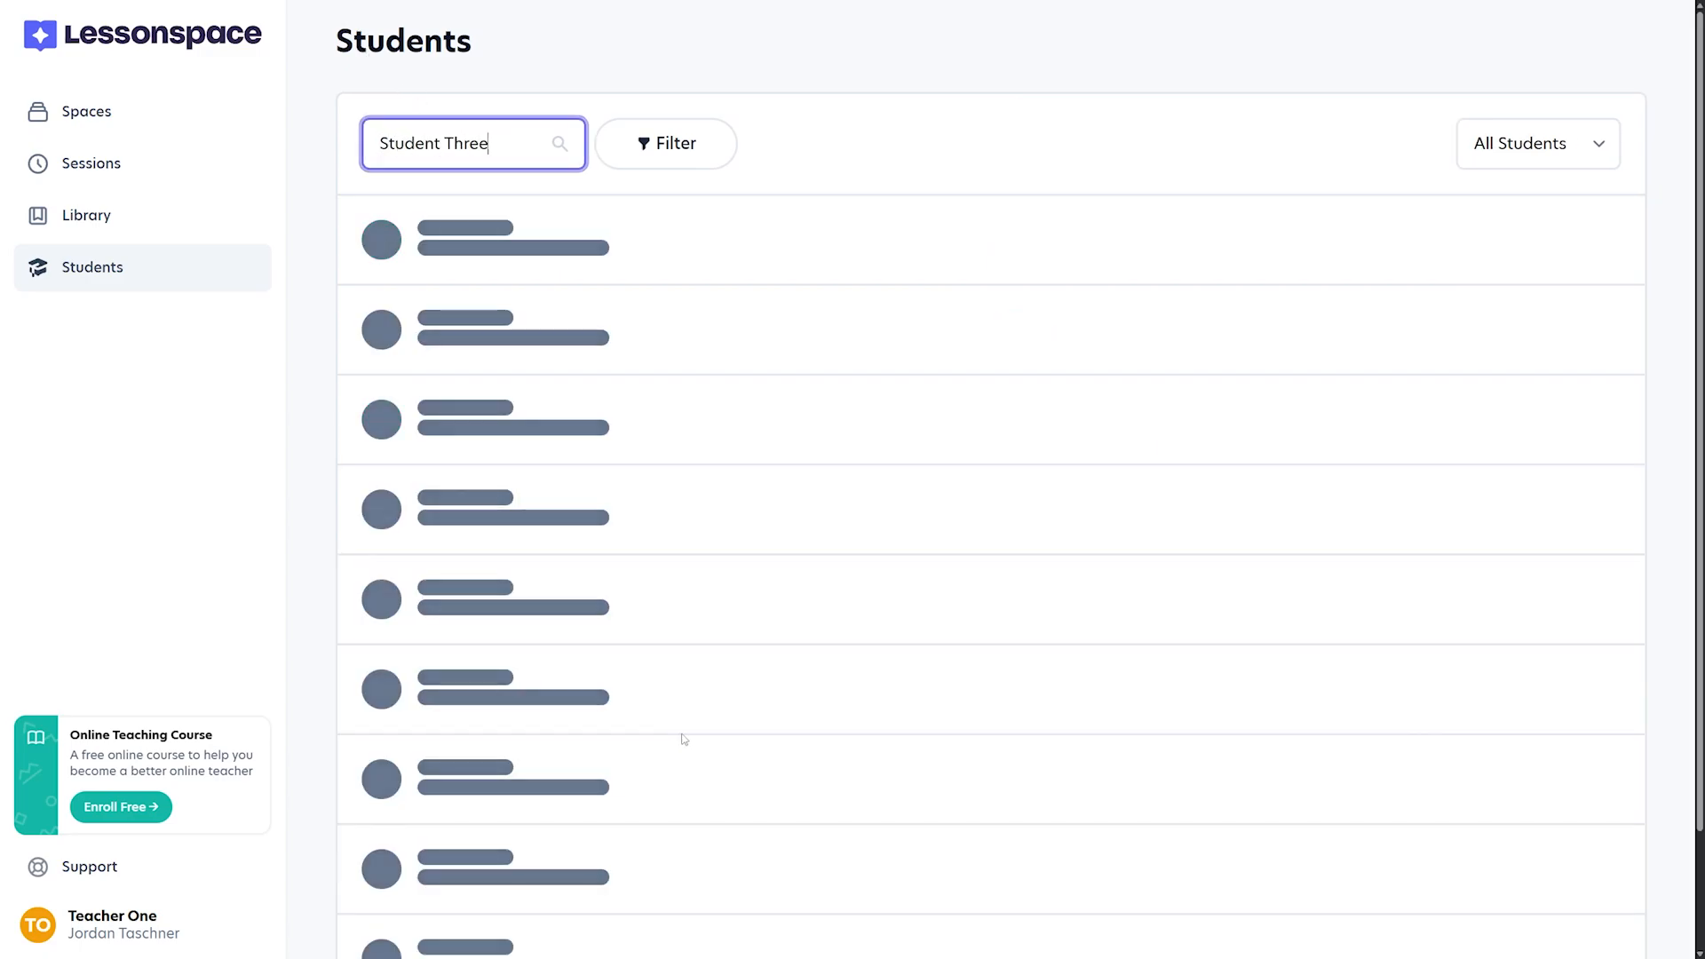
{"action": "left_click", "coordinate": [672, 156]}
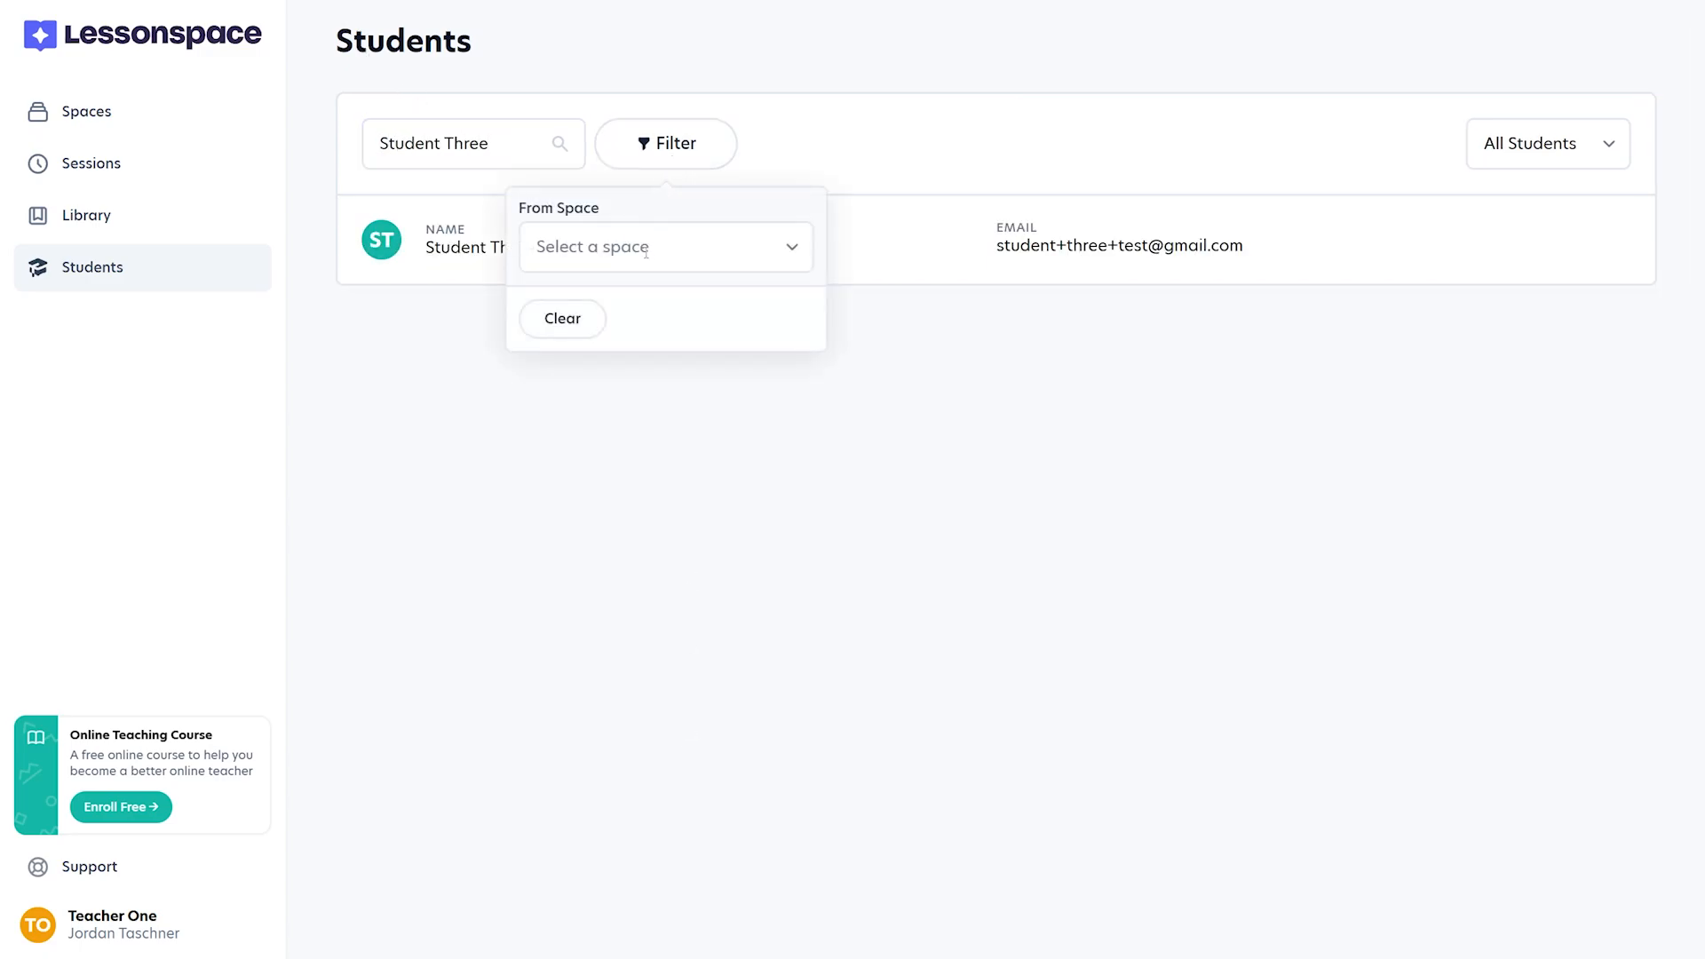
{"action": "left_click", "coordinate": [646, 252]}
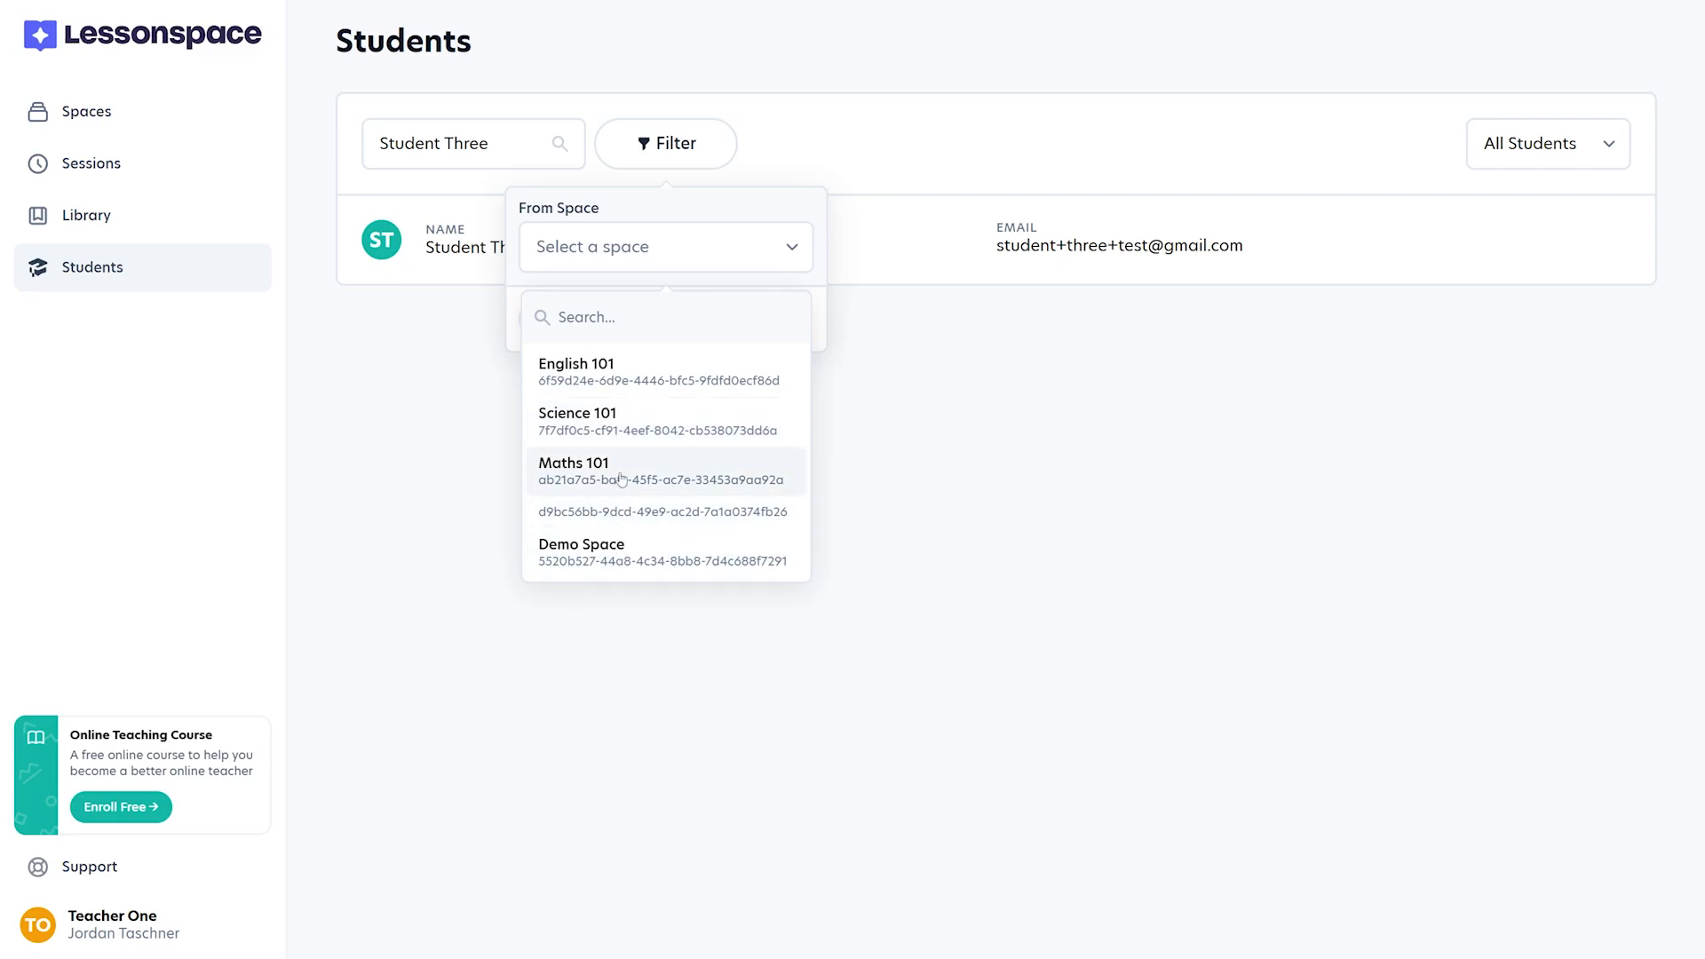
{"action": "left_click", "coordinate": [487, 430]}
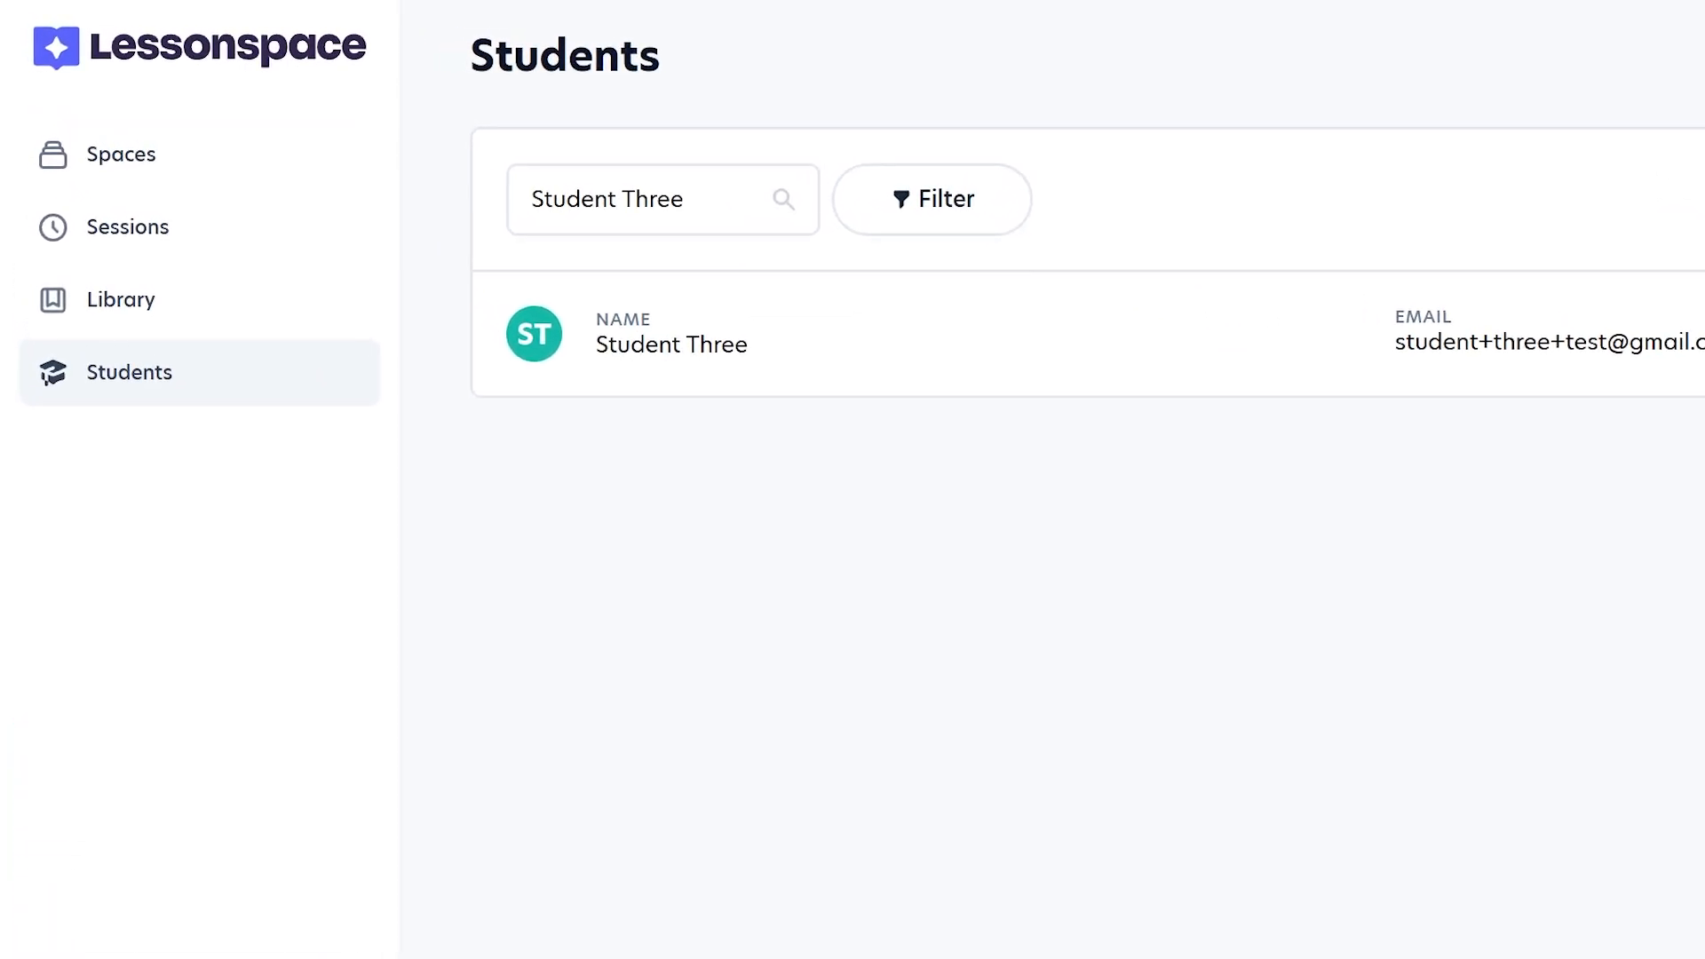
Open the Library, view the Organisation section and switch to the Personal section
{"action": "left_click", "coordinate": [120, 300]}
{"action": "left_click", "coordinate": [598, 255]}
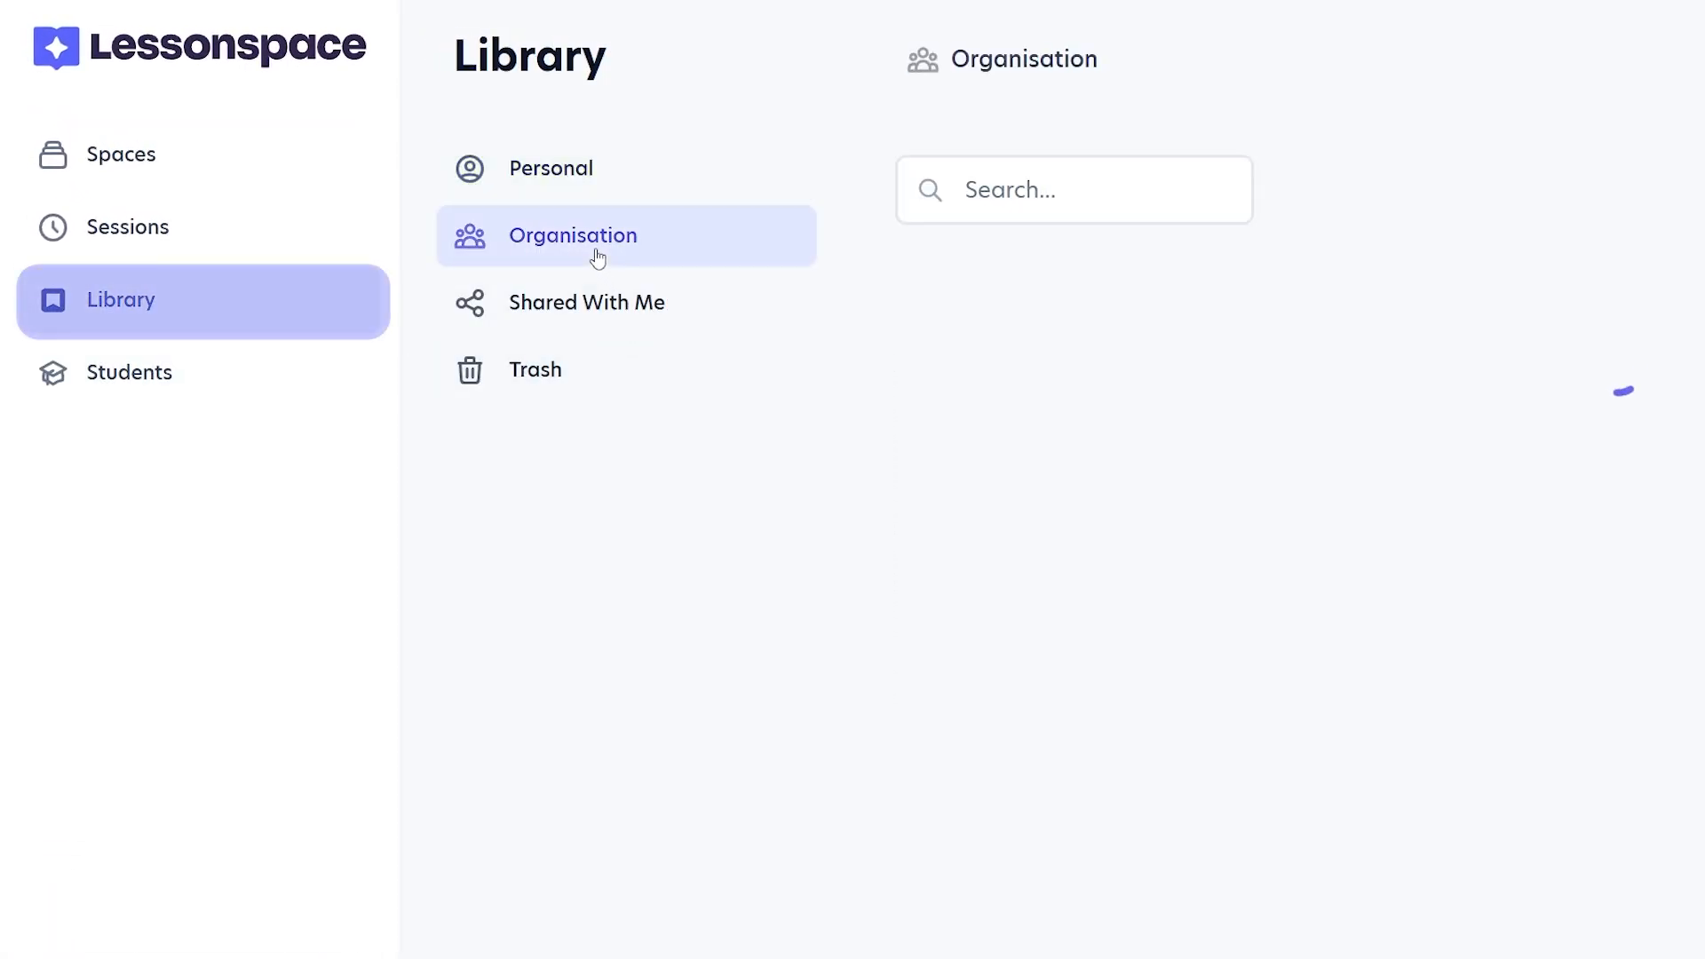
{"action": "left_click", "coordinate": [666, 185]}
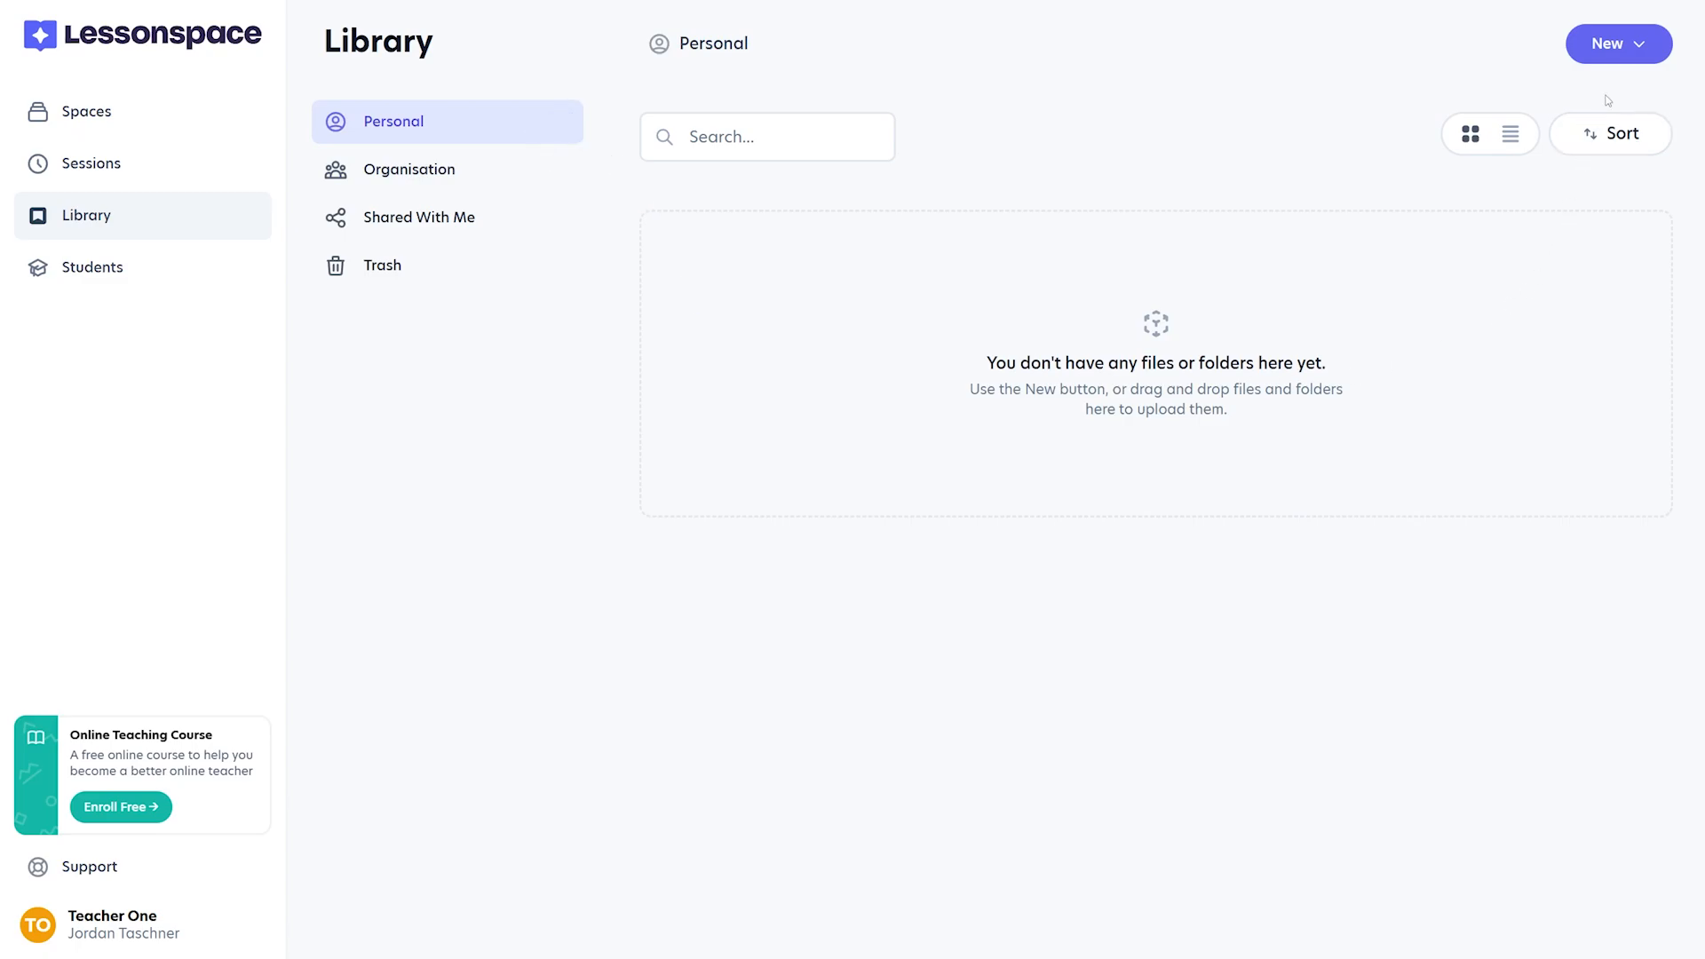
Upload the PDF trigonometric-identities-sept-2017.pdf to the Personal library under the name Trig Identities
{"action": "left_click", "coordinate": [1619, 59]}
{"action": "left_click", "coordinate": [1577, 115]}
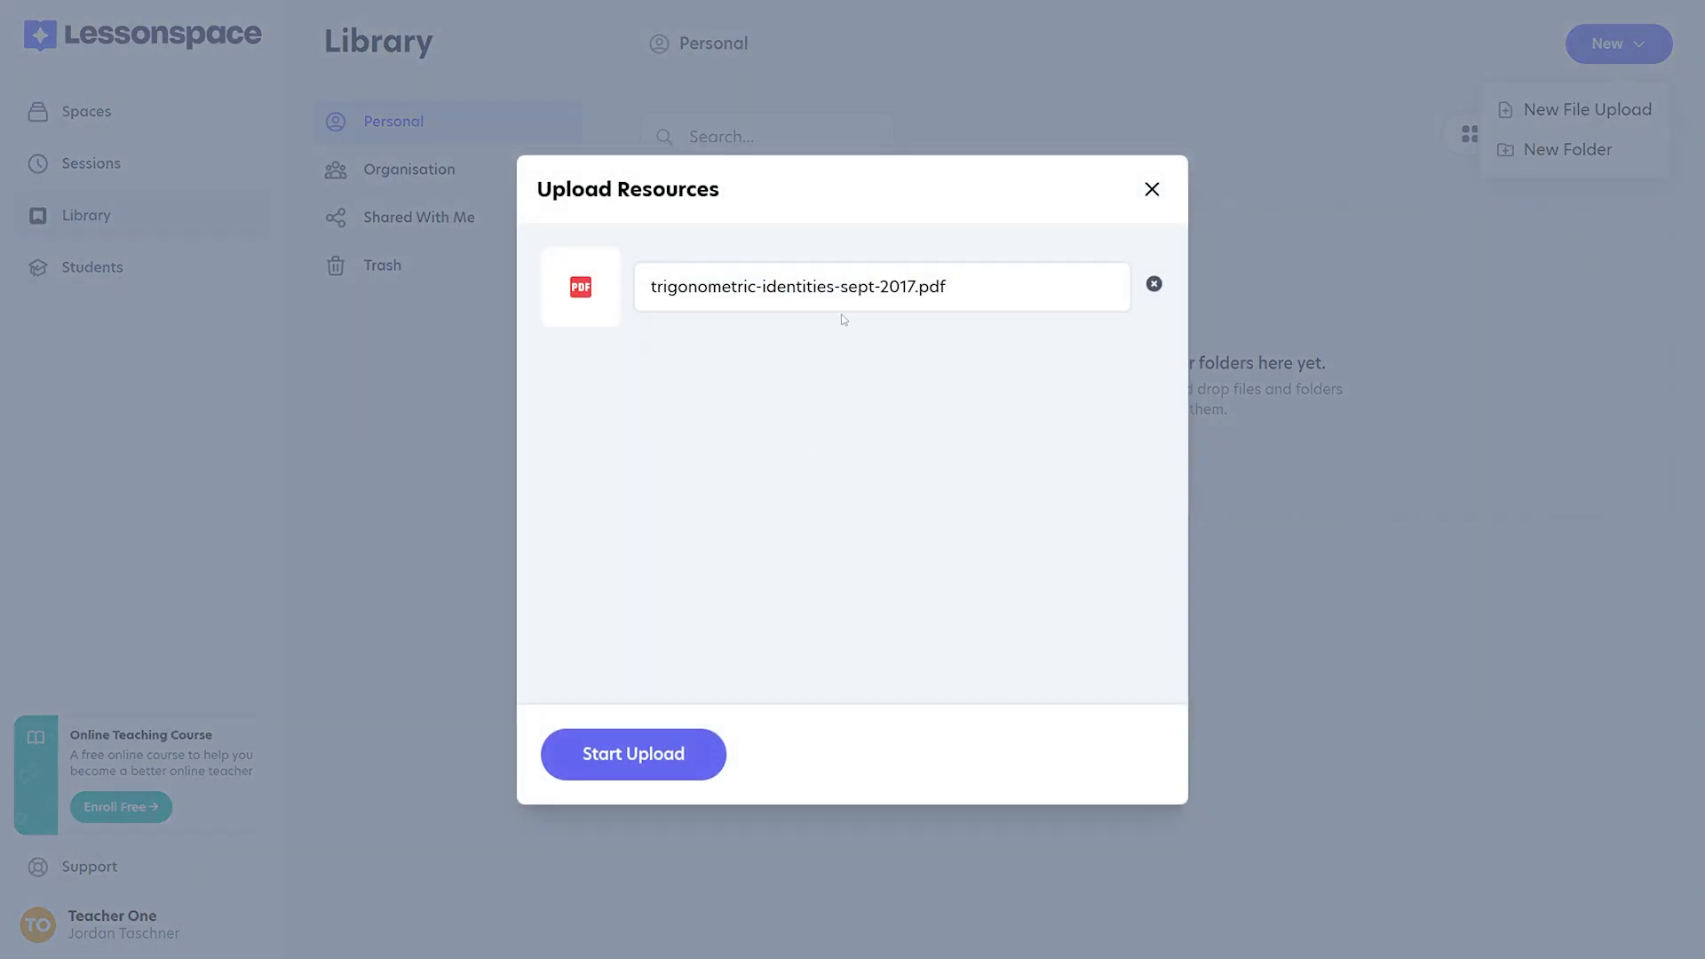
{"action": "triple_click", "coordinate": [813, 289]}
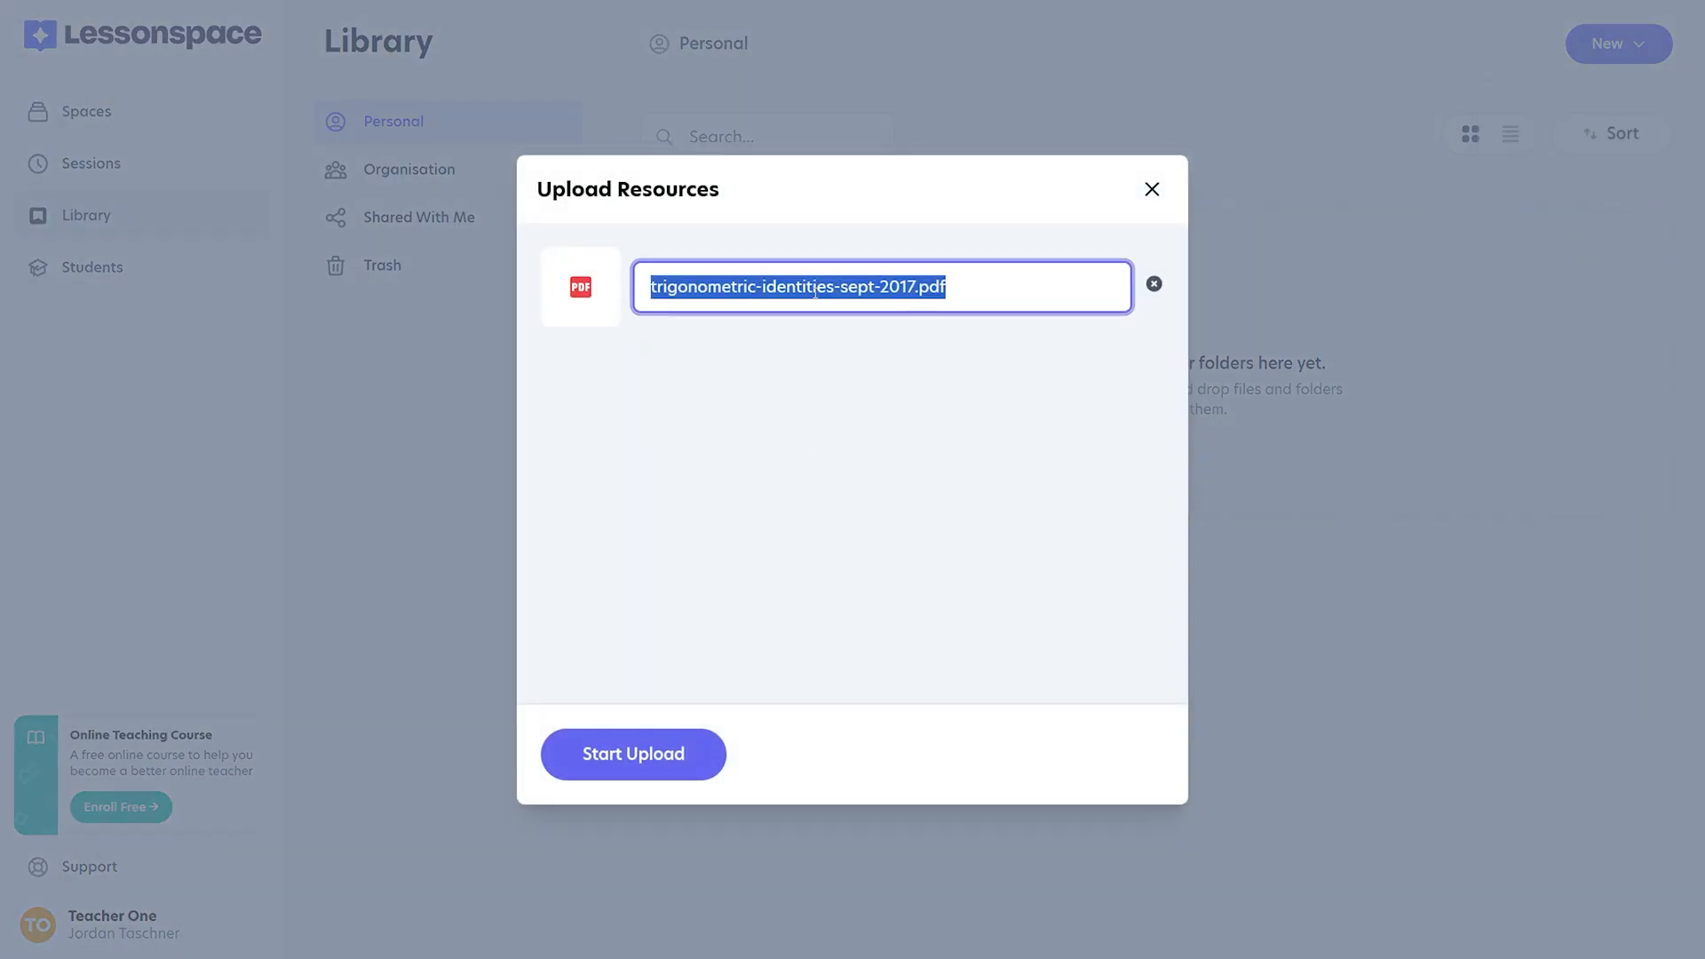
{"action": "type", "text": "Trig Identities"}
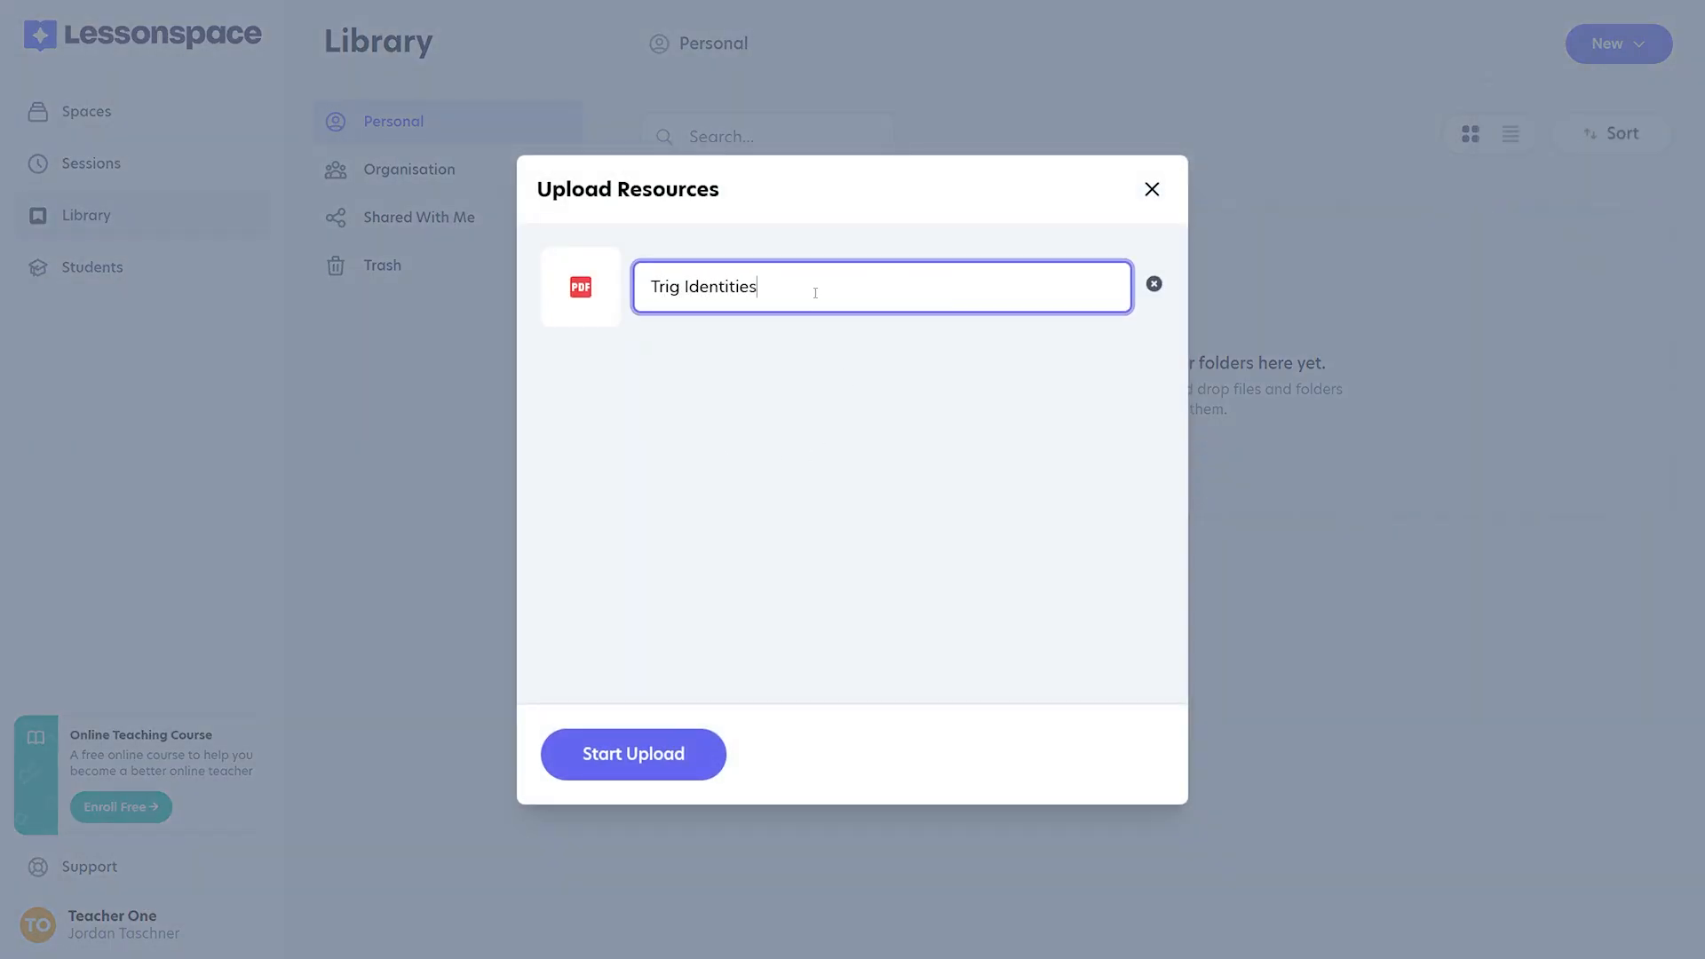
{"action": "left_click", "coordinate": [808, 369]}
{"action": "left_click", "coordinate": [634, 752]}
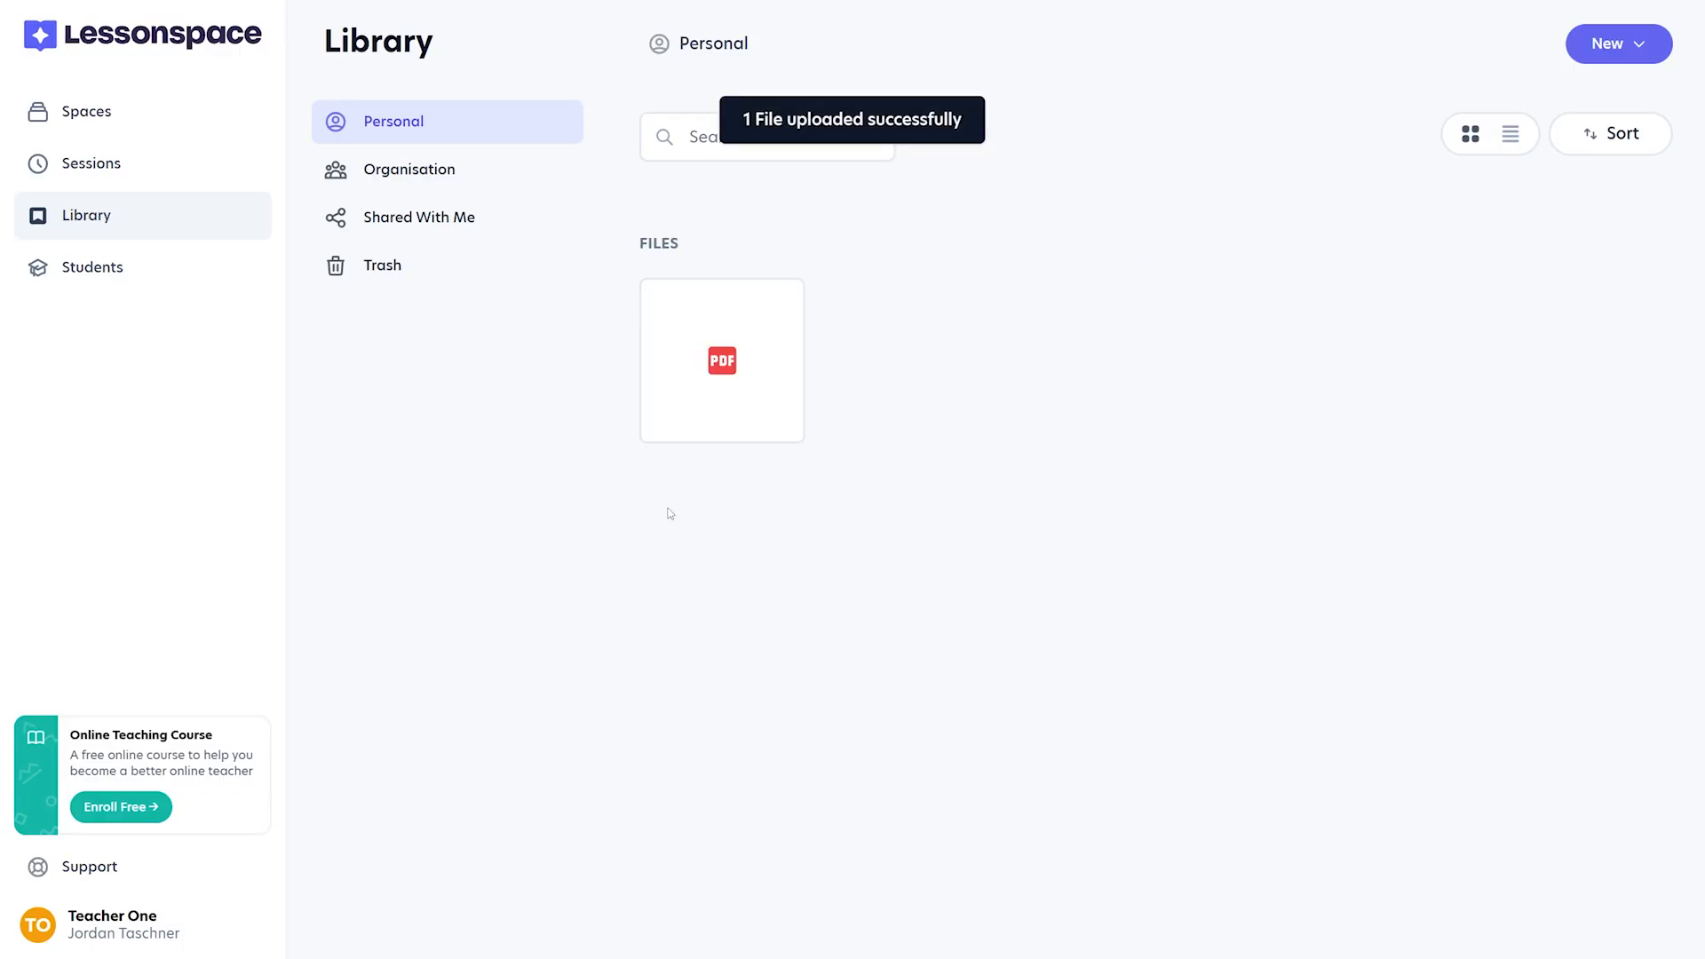
{"action": "left_click", "coordinate": [781, 448]}
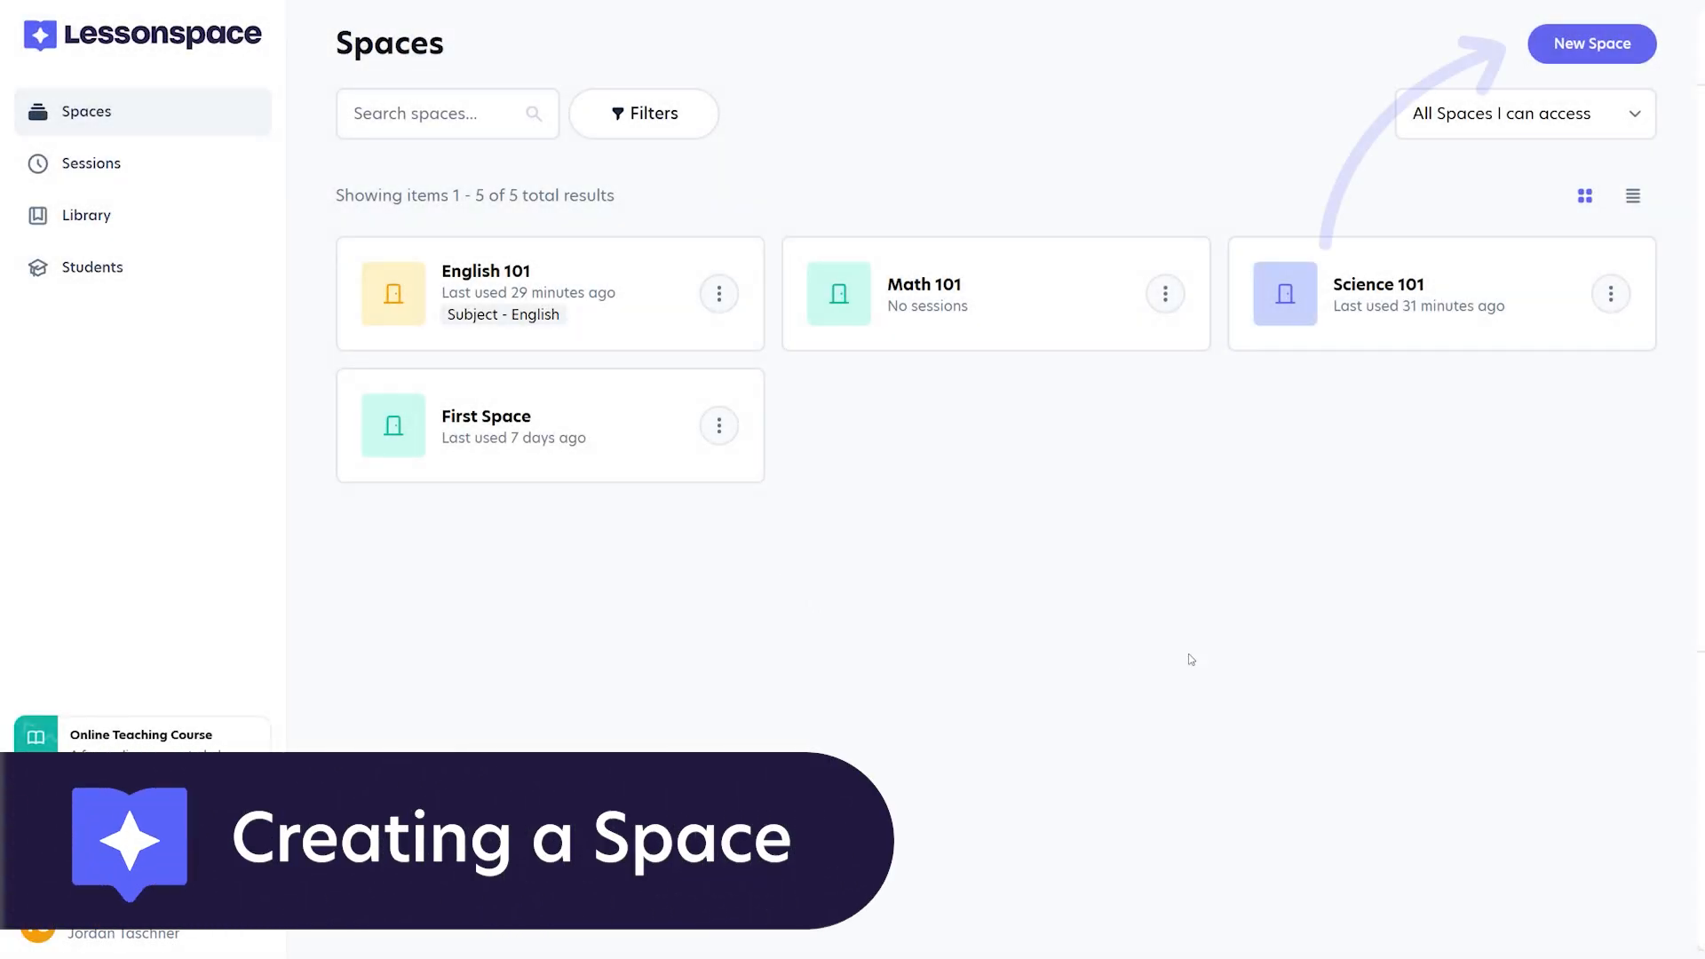
Create a space named Math - Trig Identities, overriding the organisation-level recording access policy to allow only Admins, Teachers and Students
{"action": "left_click", "coordinate": [1564, 46]}
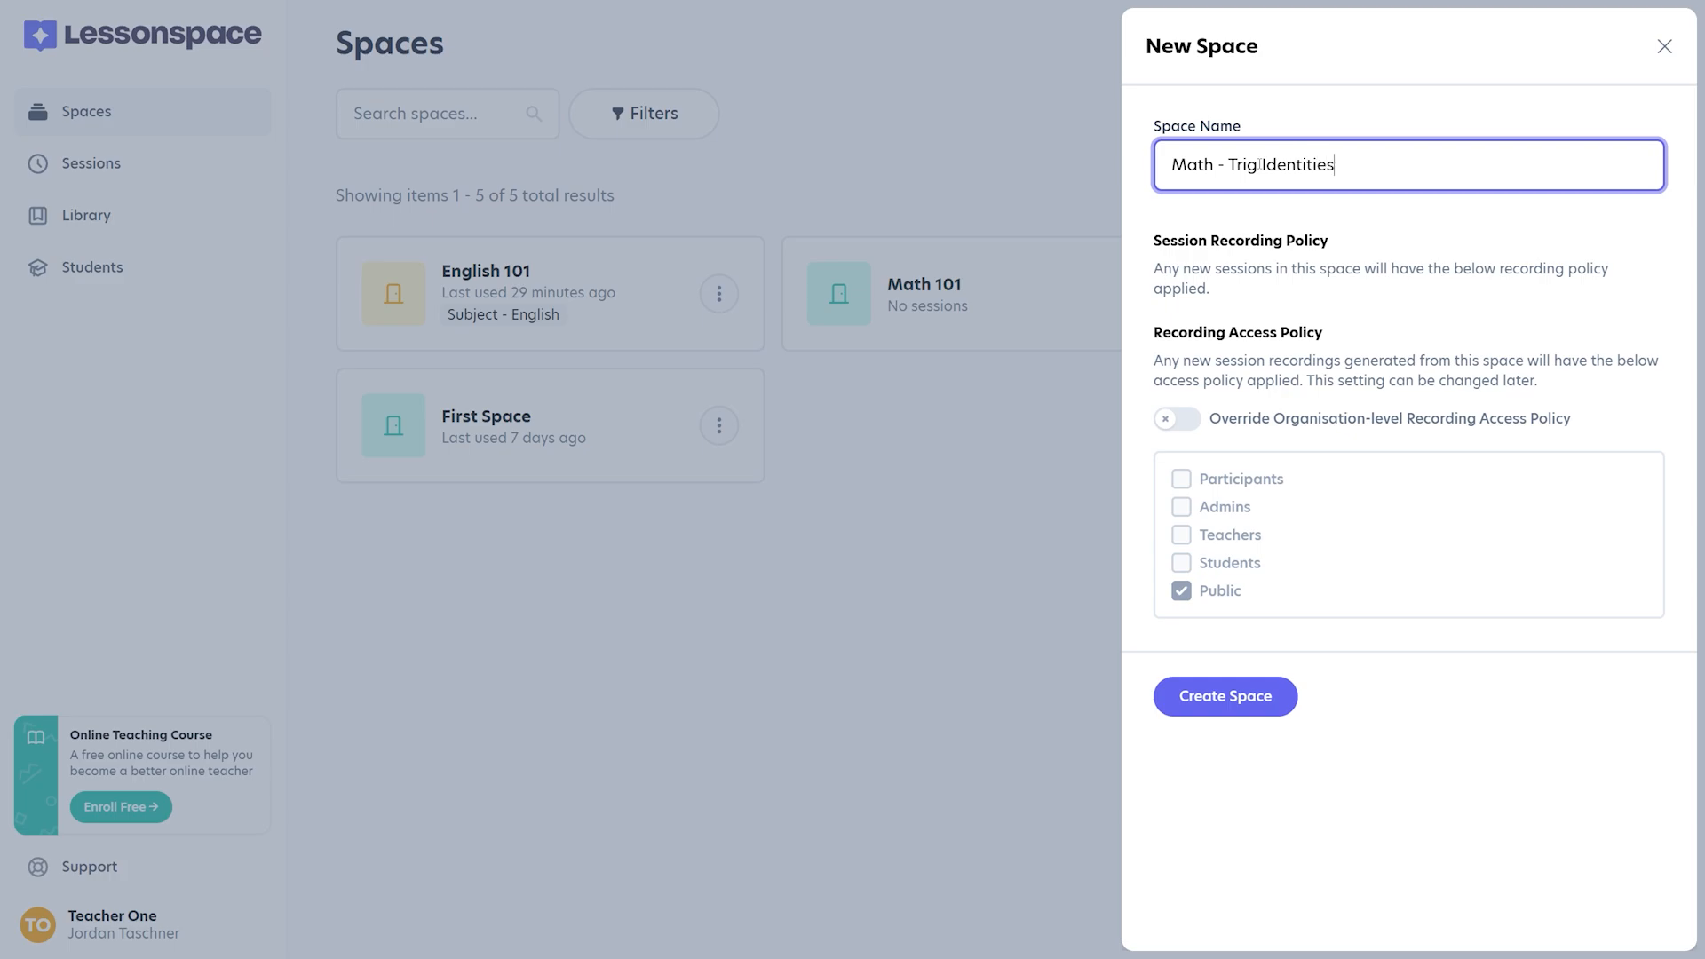
{"action": "left_click", "coordinate": [1237, 218]}
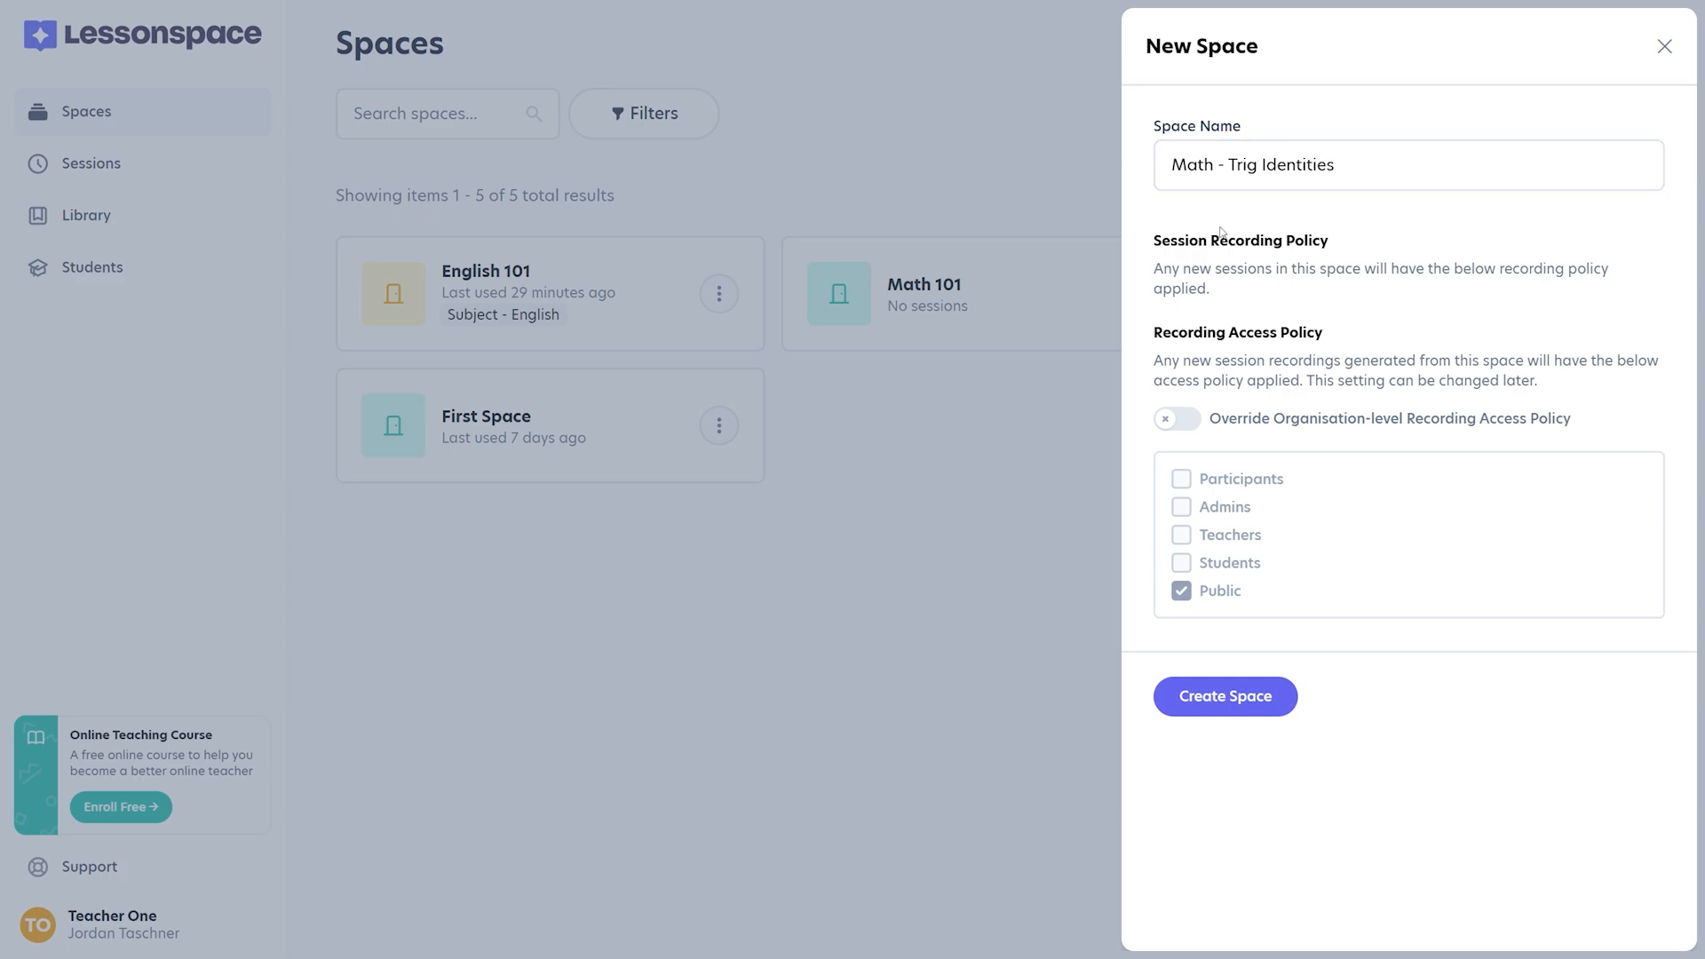
{"action": "left_click", "coordinate": [1184, 424]}
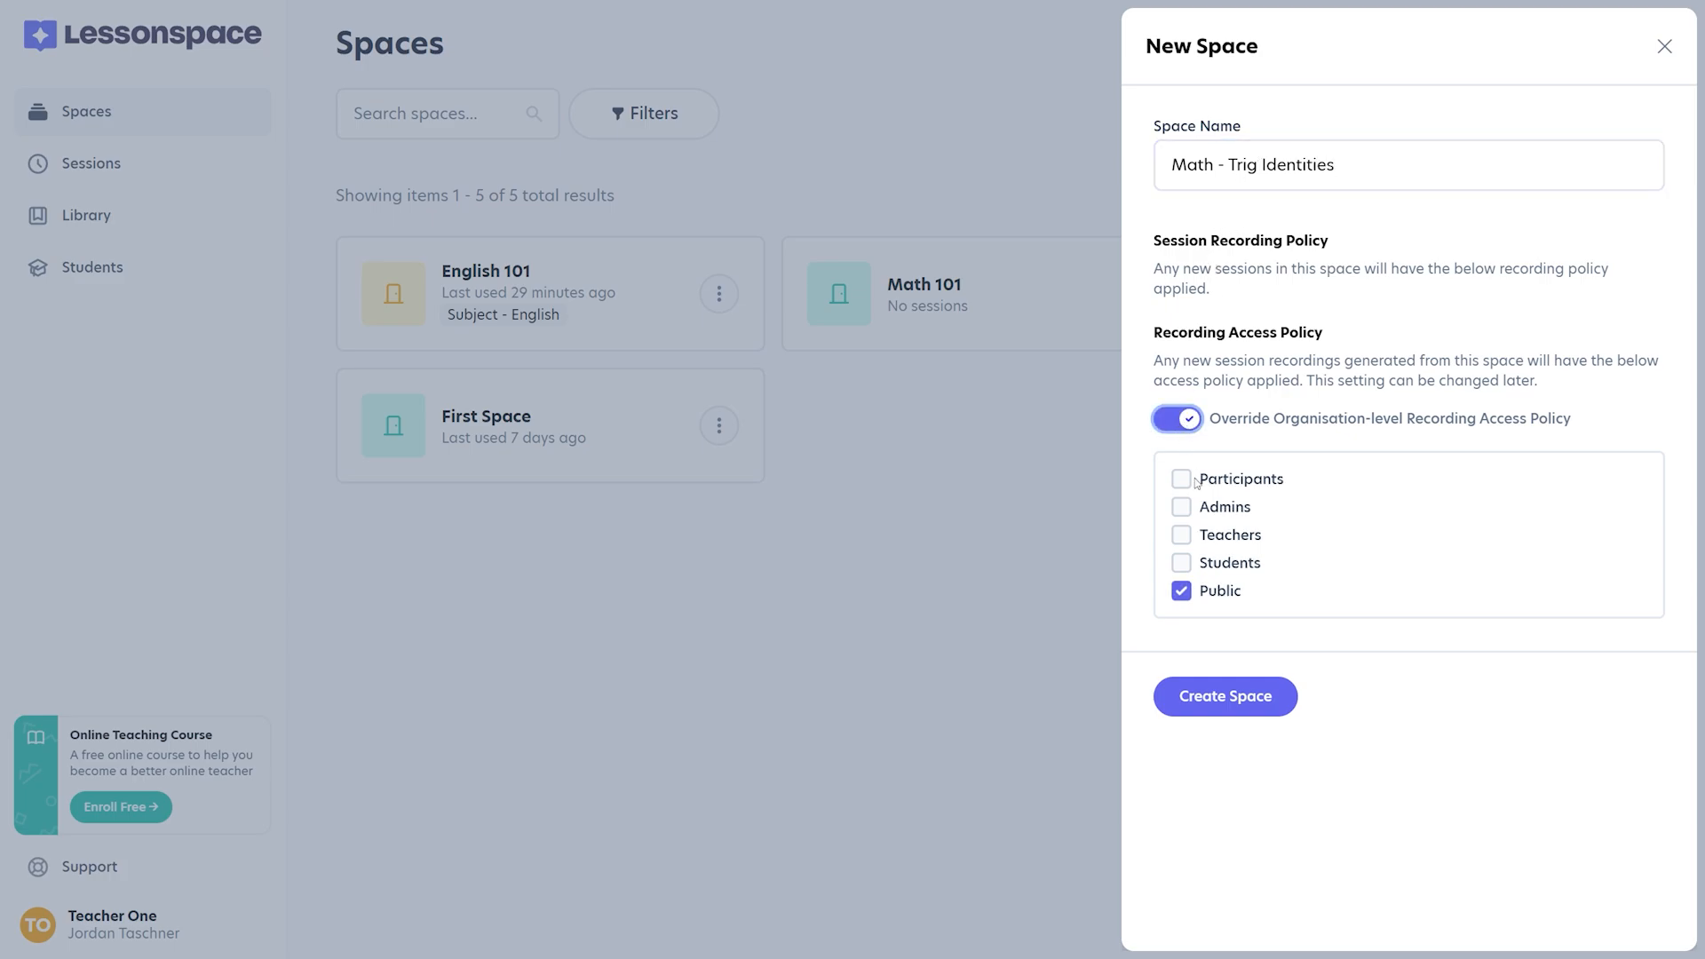
{"action": "left_click", "coordinate": [1184, 509]}
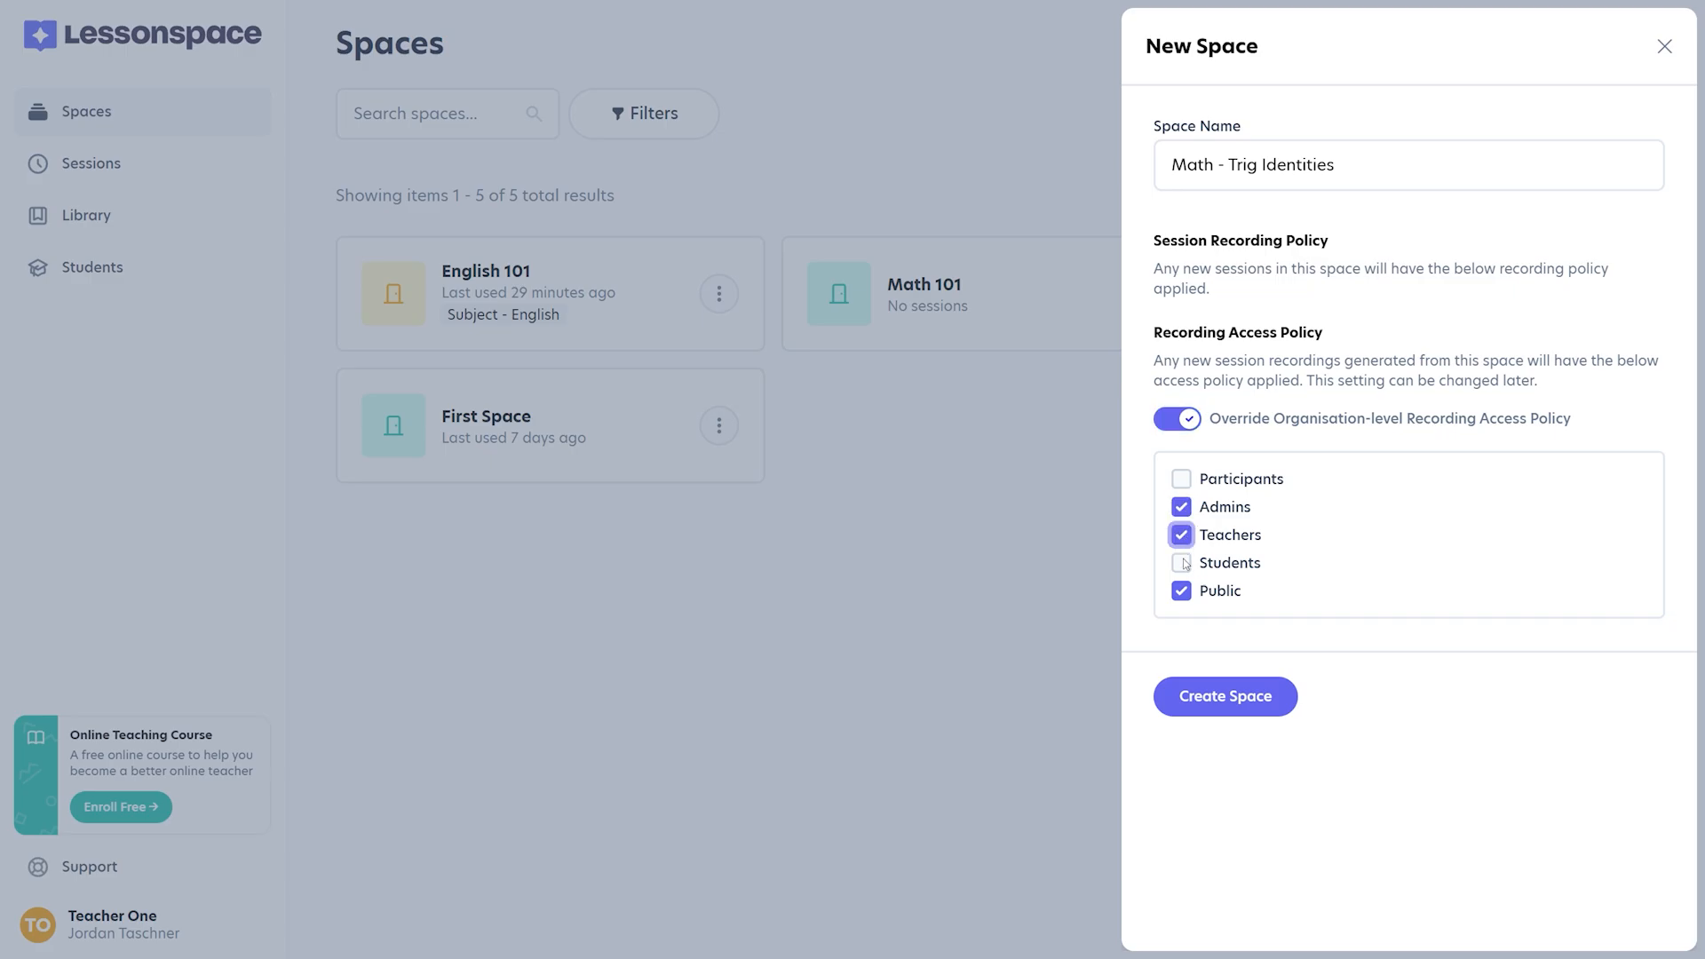
{"action": "left_click", "coordinate": [1185, 591]}
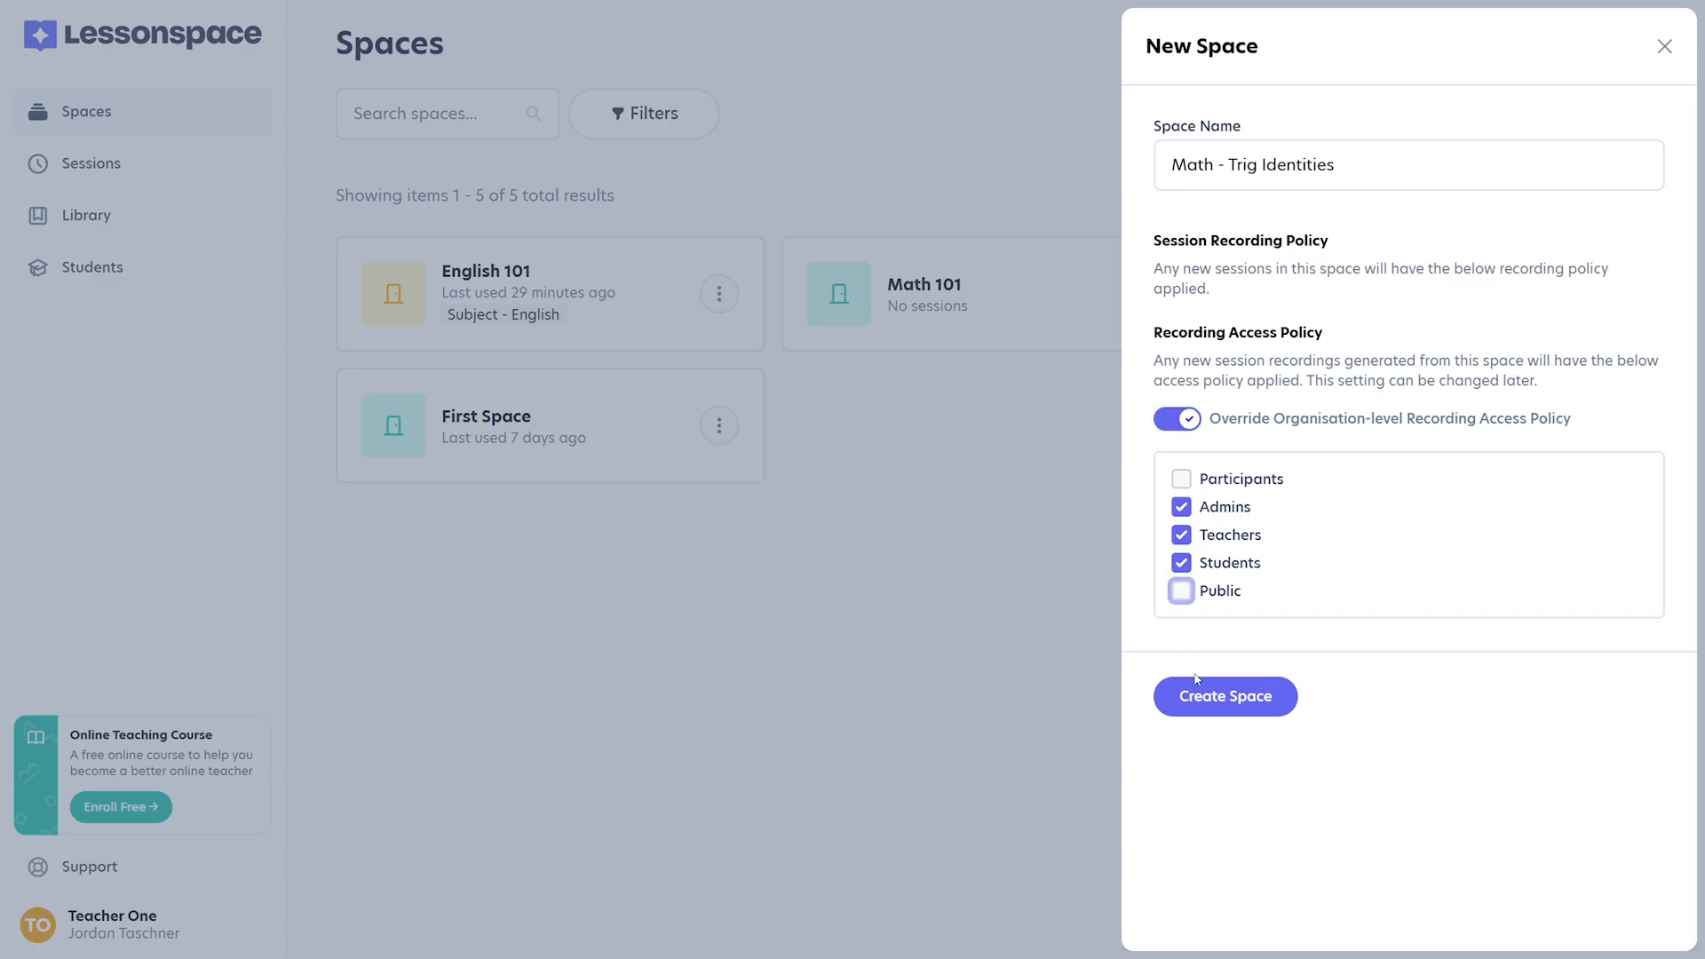
{"action": "left_click", "coordinate": [1208, 705]}
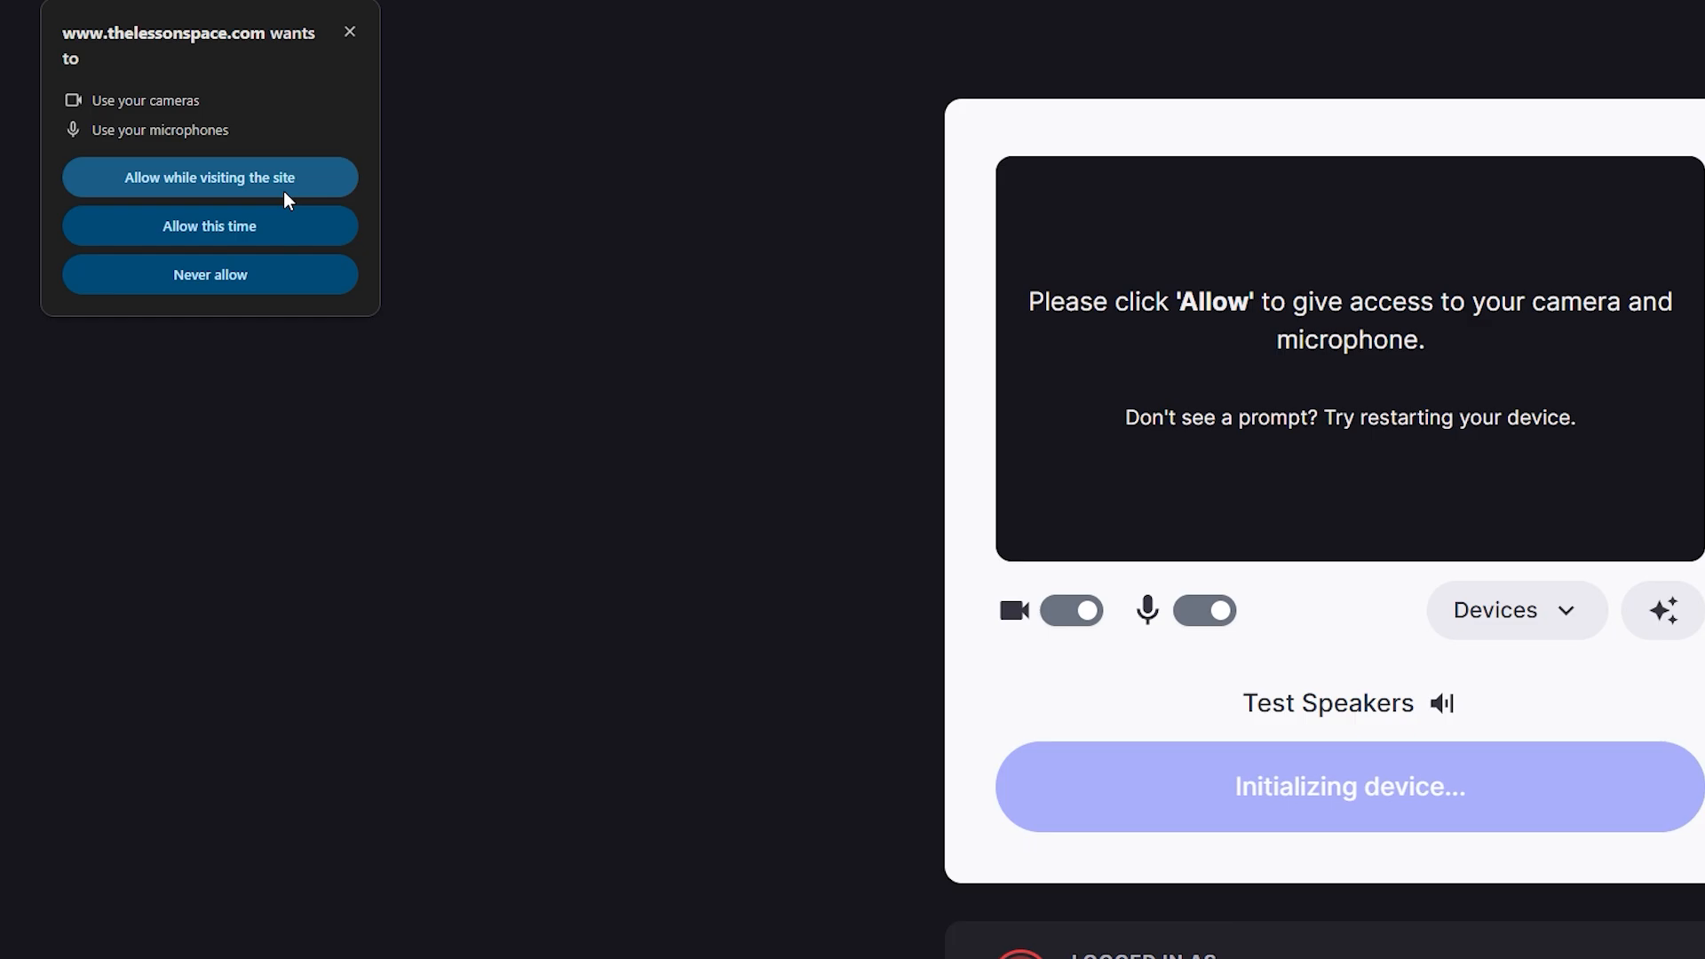
Allow camera and microphone access while visiting the site, and switch both the camera and the microphone off
{"action": "left_click", "coordinate": [299, 186]}
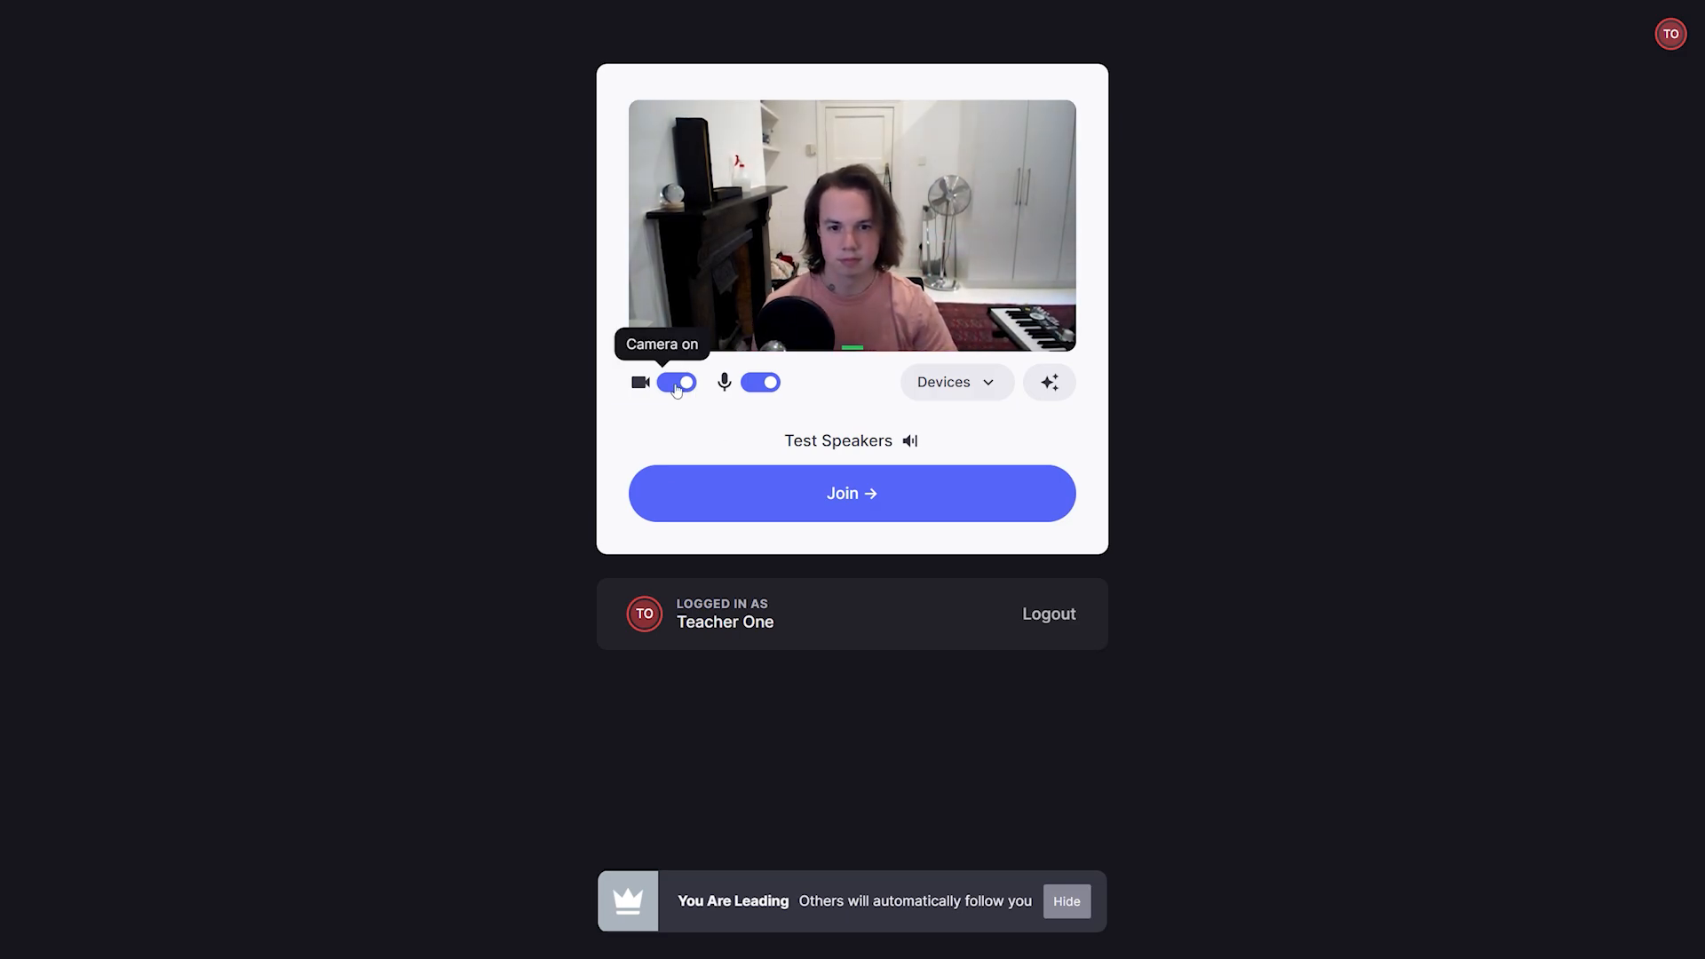
{"action": "left_click", "coordinate": [676, 382]}
{"action": "left_click", "coordinate": [755, 395]}
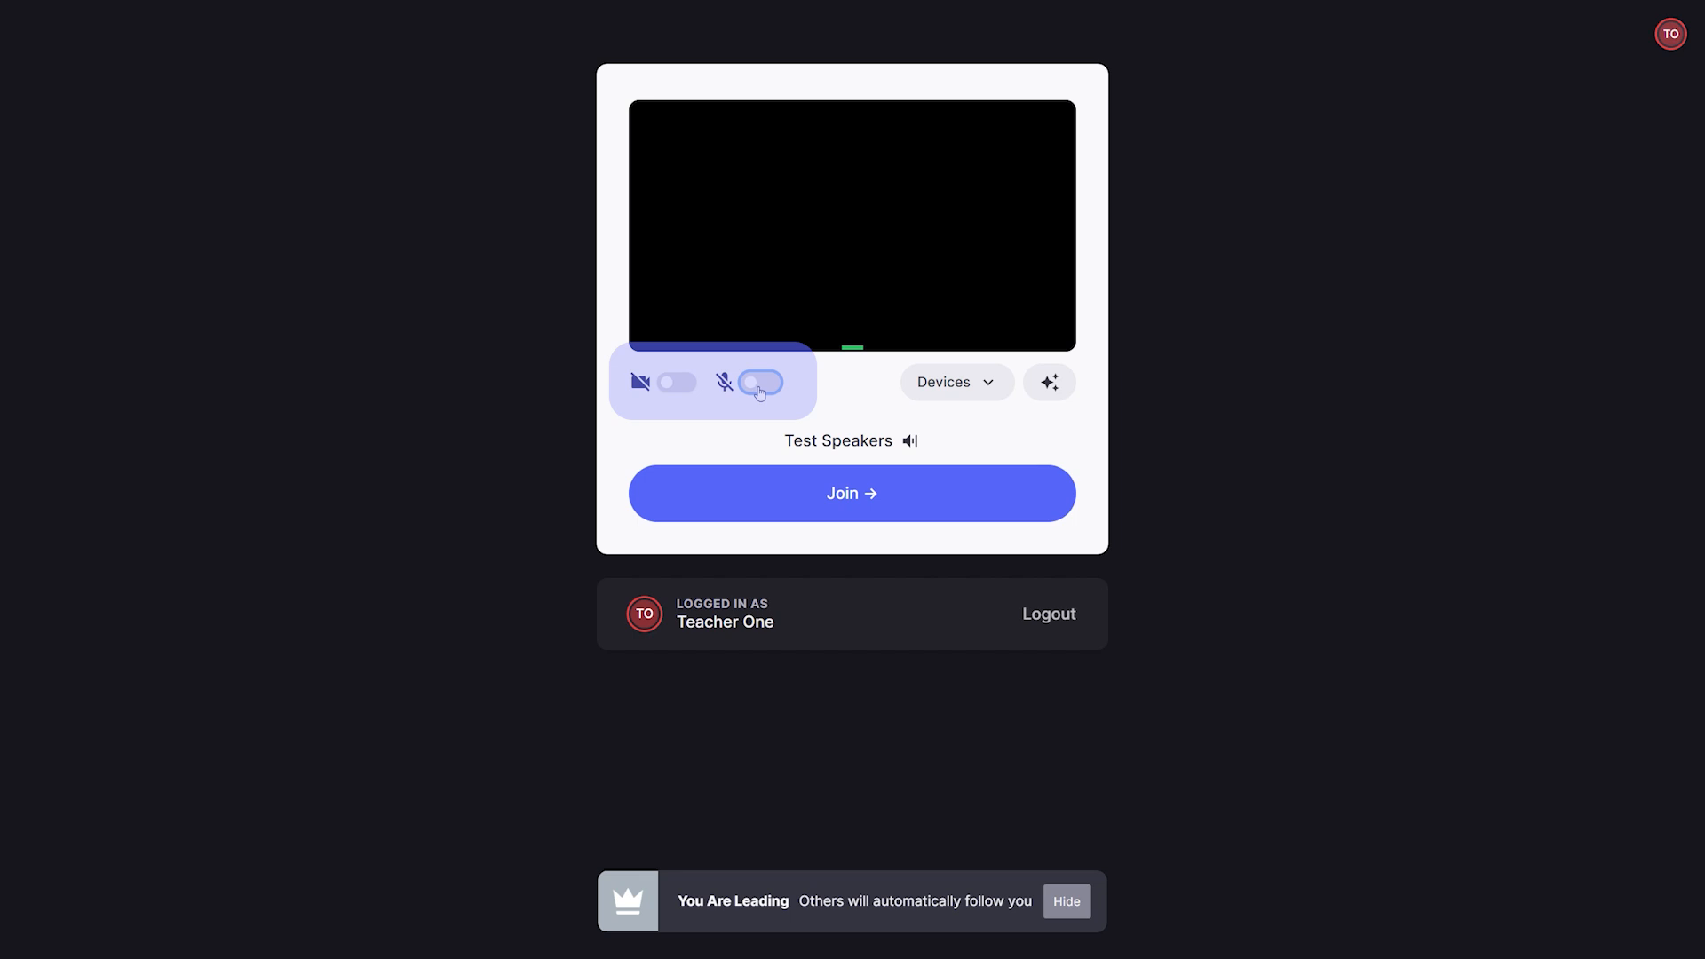
Show the camera, microphone and speaker device choices, test the speakers and answer that the sound was heard
{"action": "left_click", "coordinate": [939, 400]}
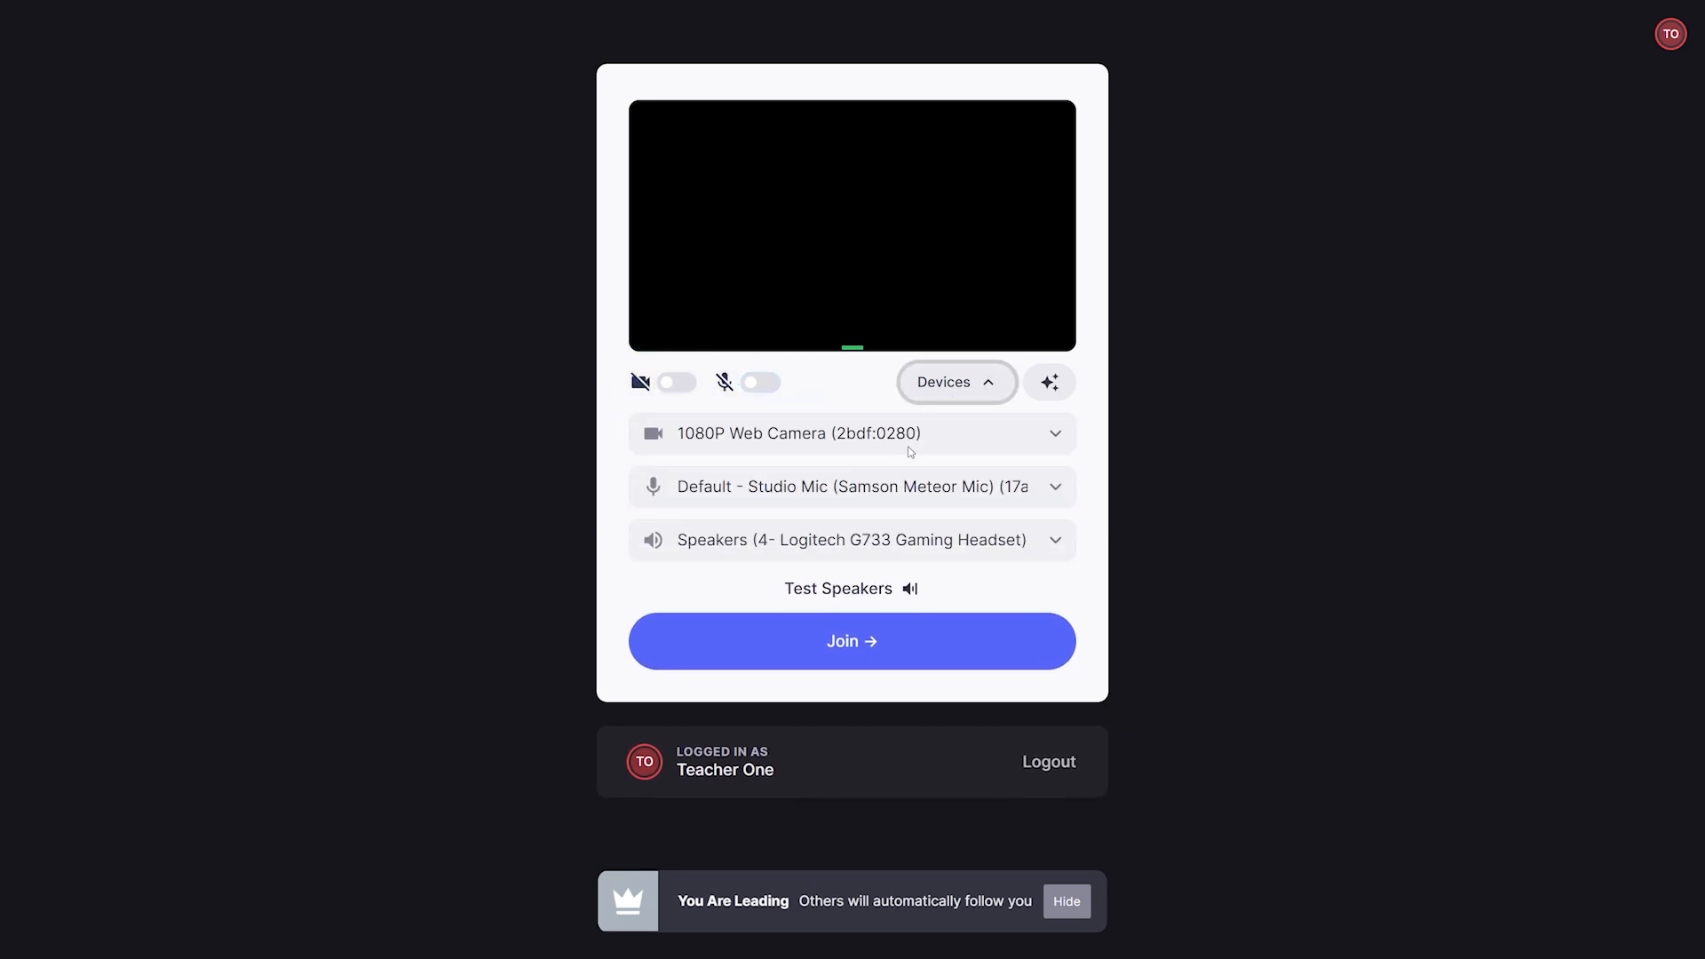
{"action": "left_click", "coordinate": [873, 593]}
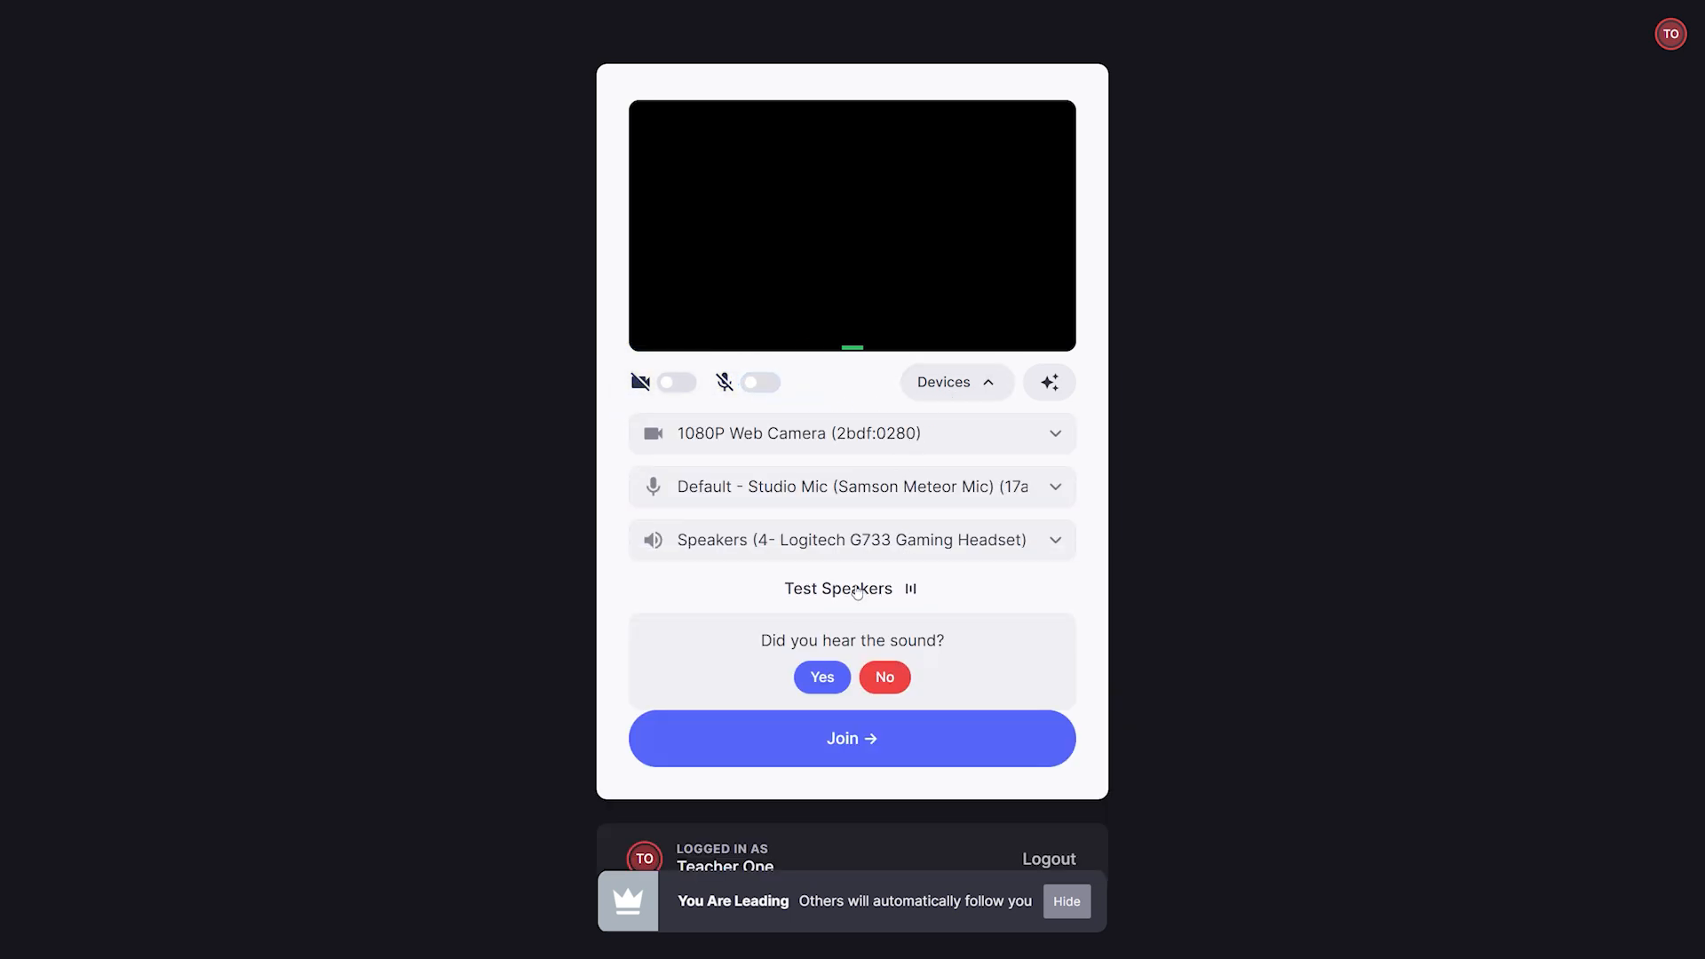
{"action": "left_click", "coordinate": [822, 679]}
Try the Blur background effect on the camera preview and switch back to No Effect
{"action": "left_click", "coordinate": [1049, 381]}
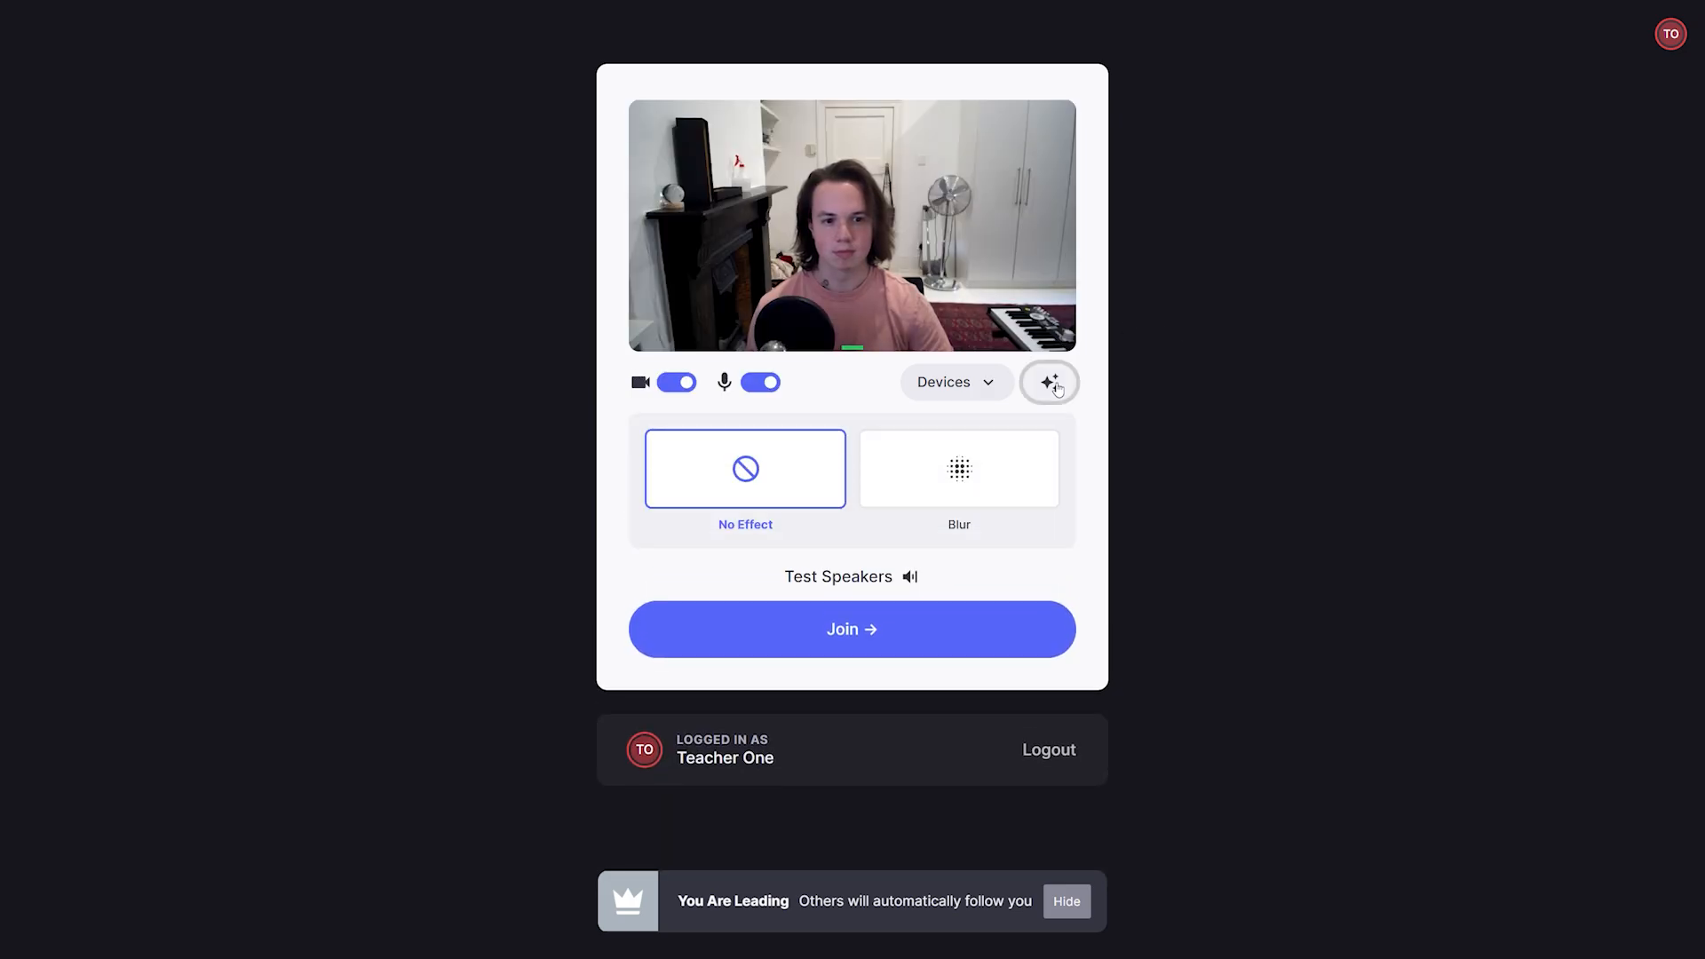
{"action": "left_click", "coordinate": [973, 475]}
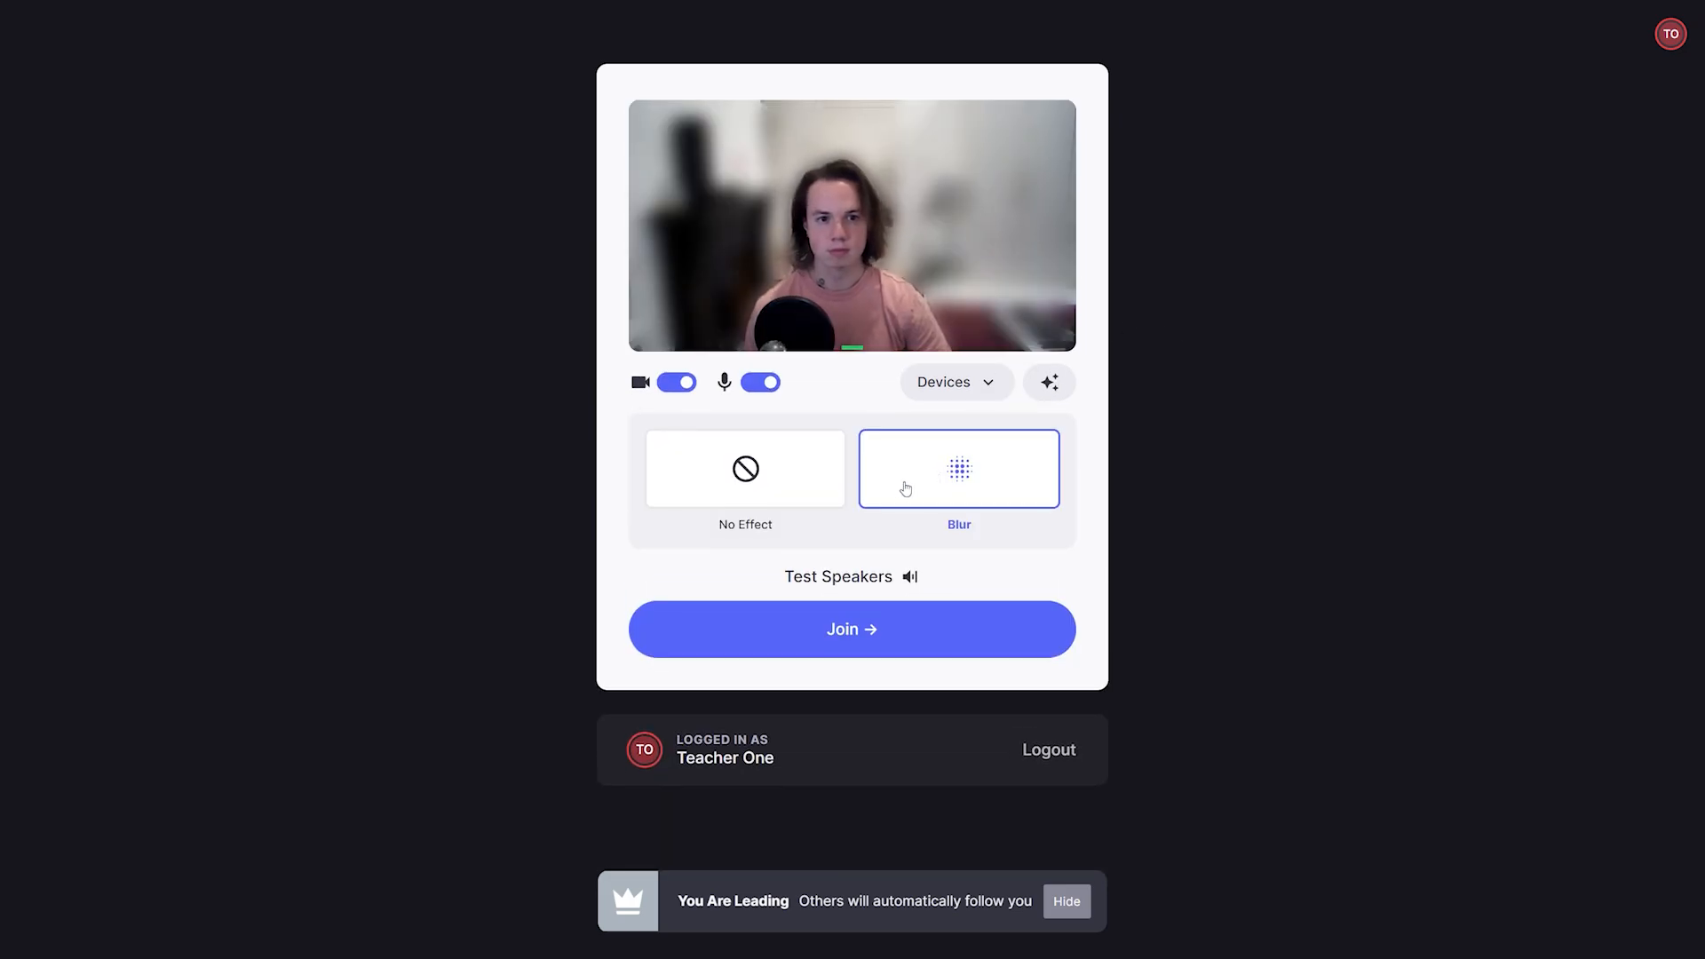
{"action": "left_click", "coordinate": [773, 460]}
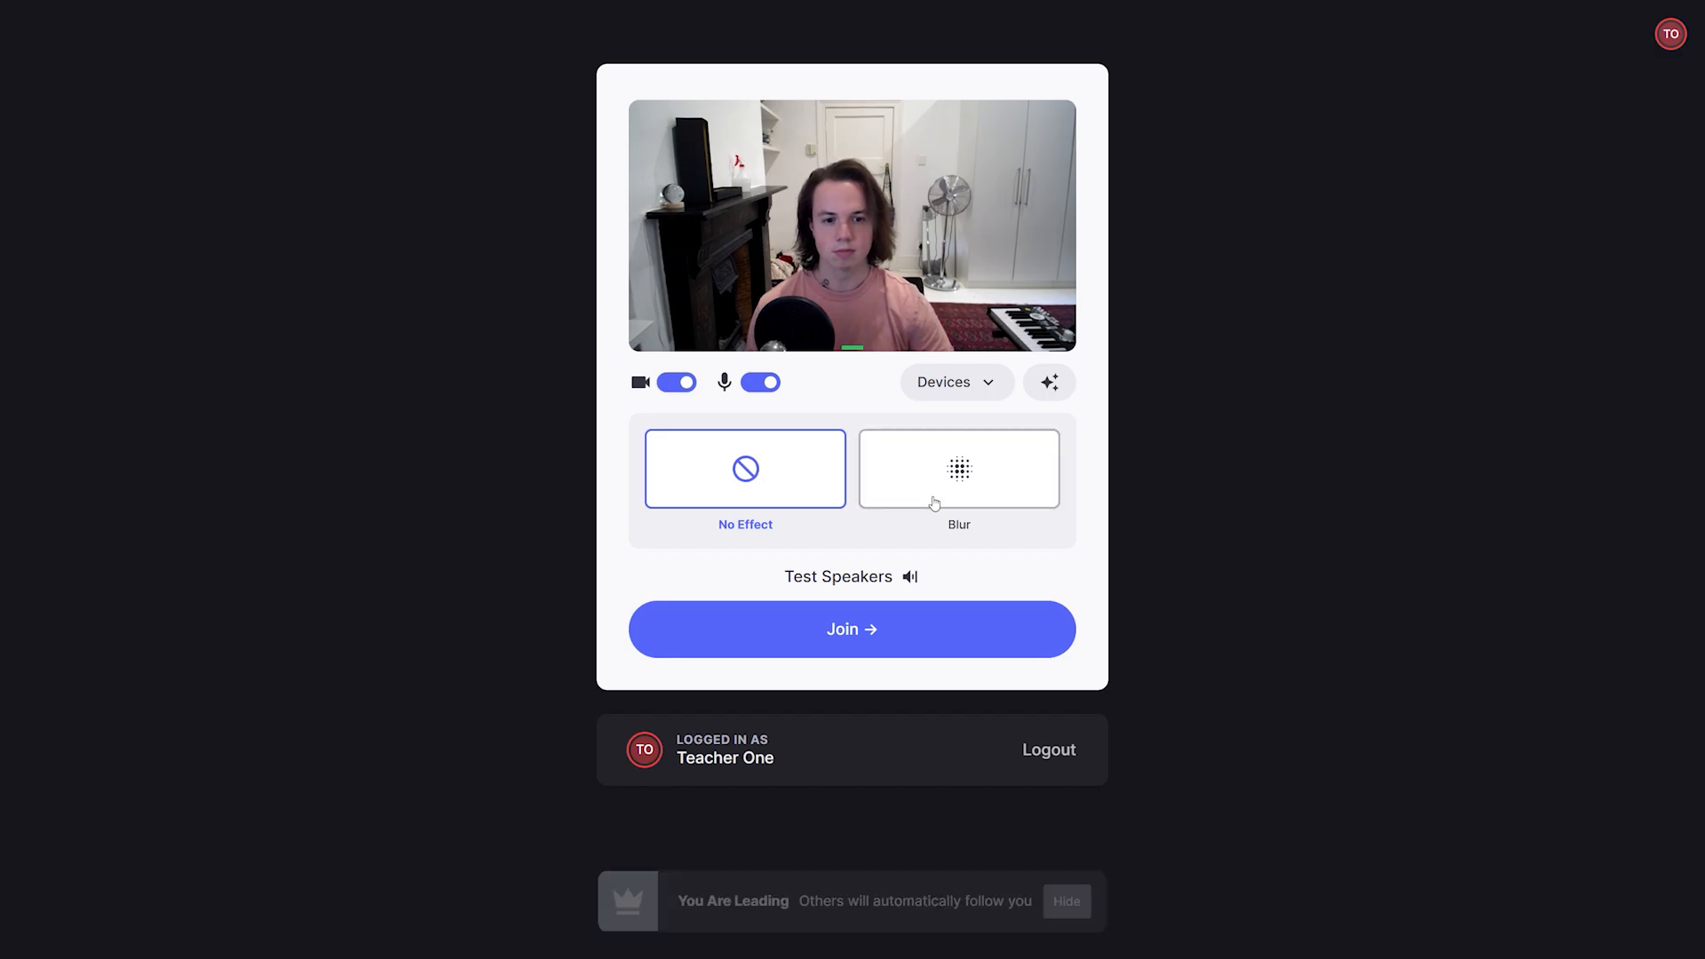
Join the session in the new space and add a new whiteboard tab
{"action": "left_click", "coordinate": [867, 626]}
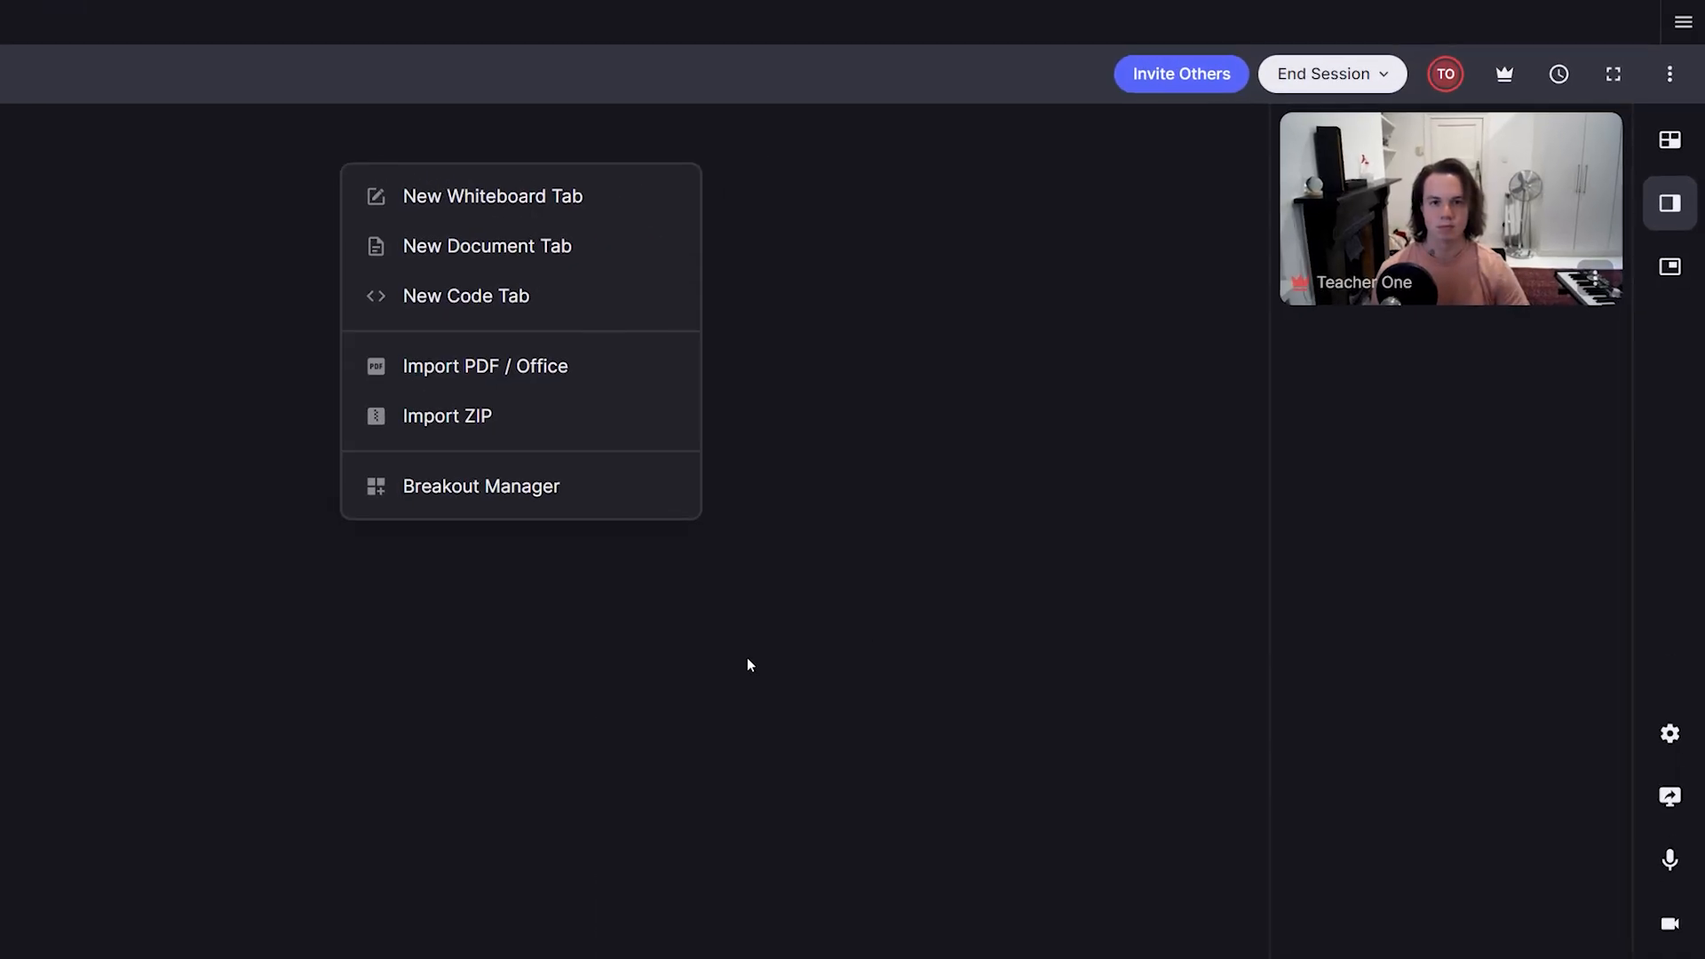
{"action": "left_click", "coordinate": [485, 212]}
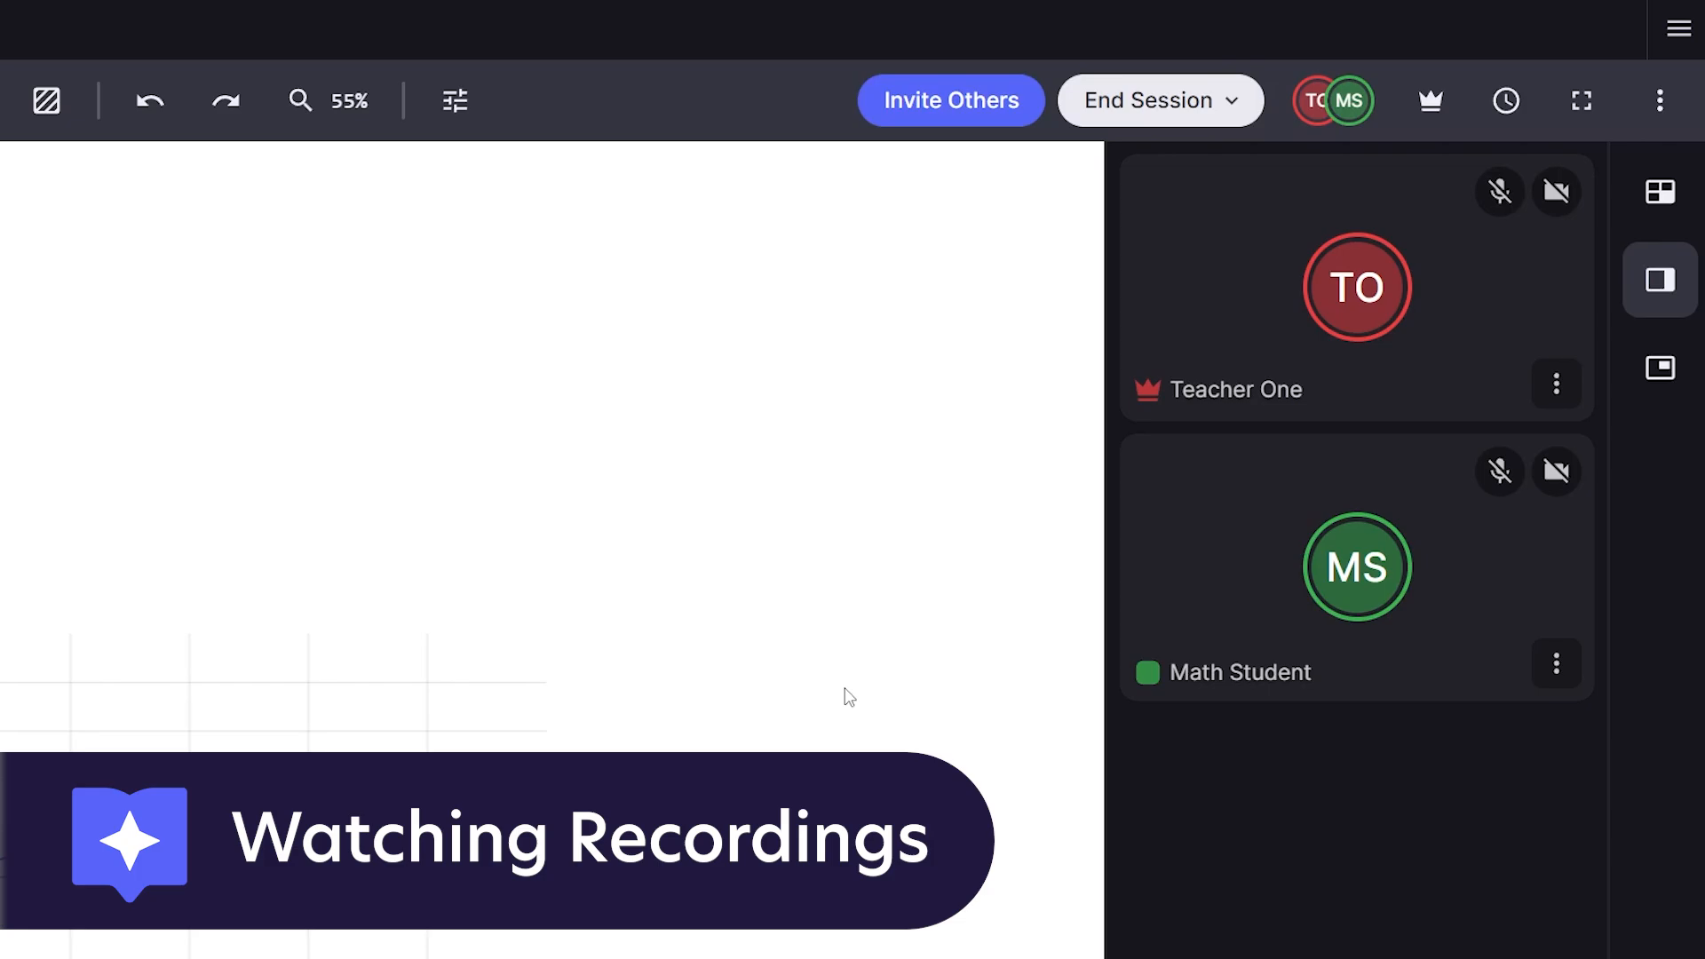
End the session for all participants
{"action": "left_click", "coordinate": [1145, 116]}
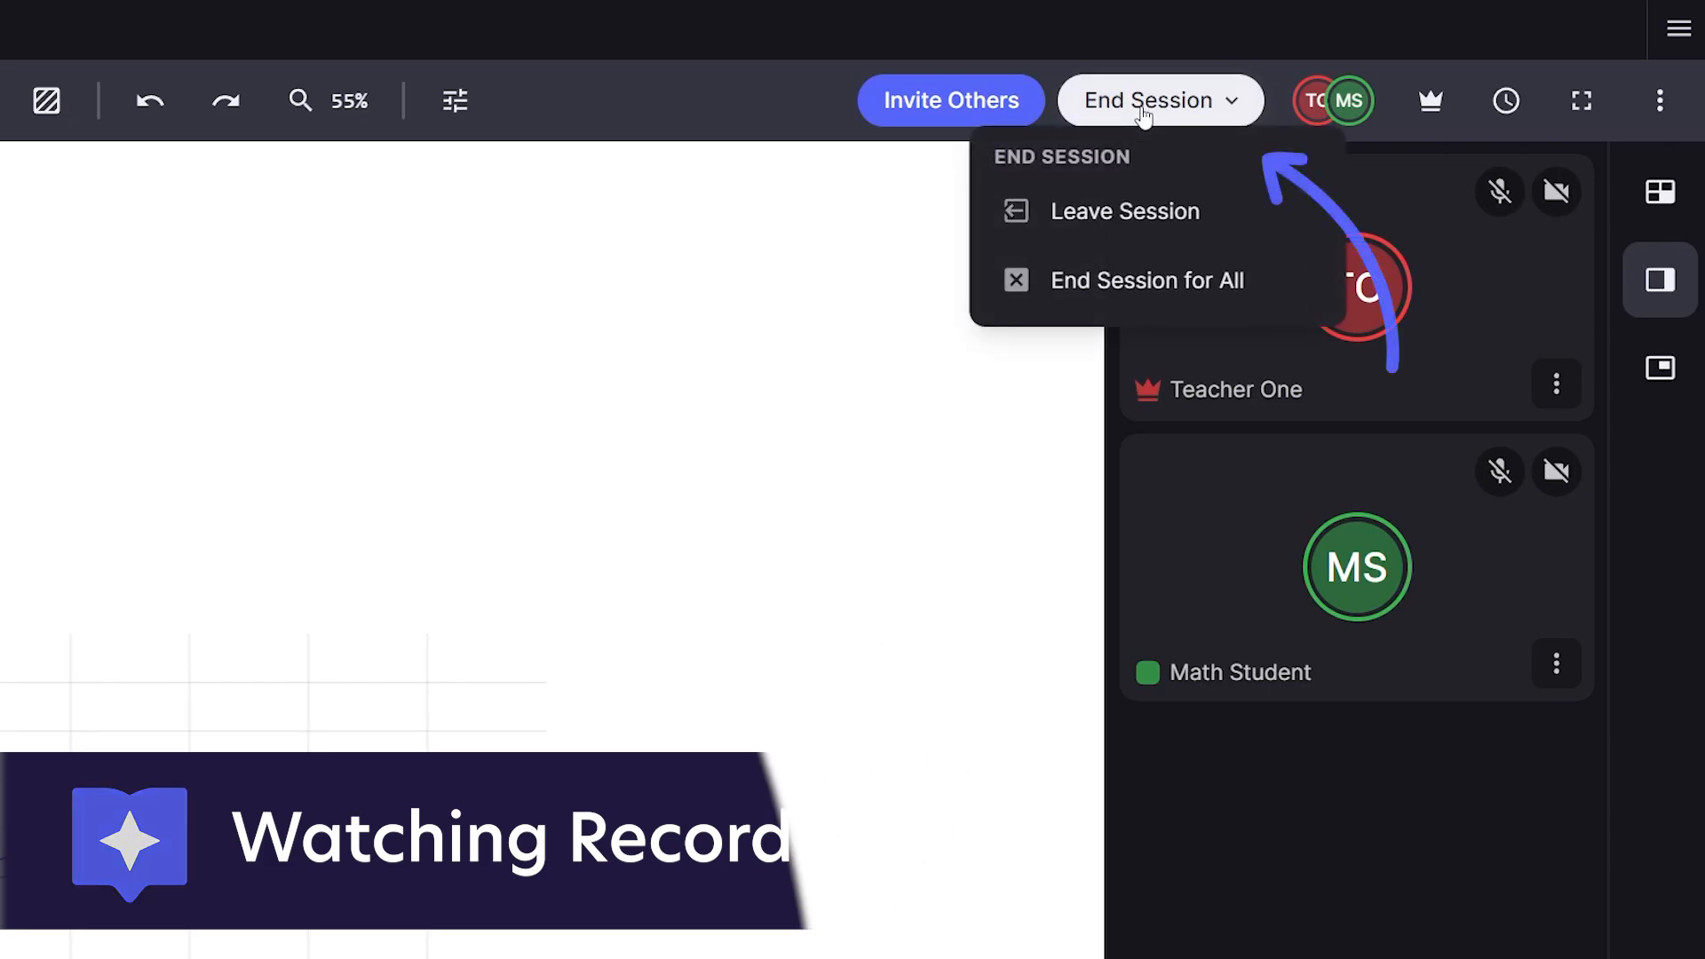
{"action": "left_click", "coordinate": [1115, 282]}
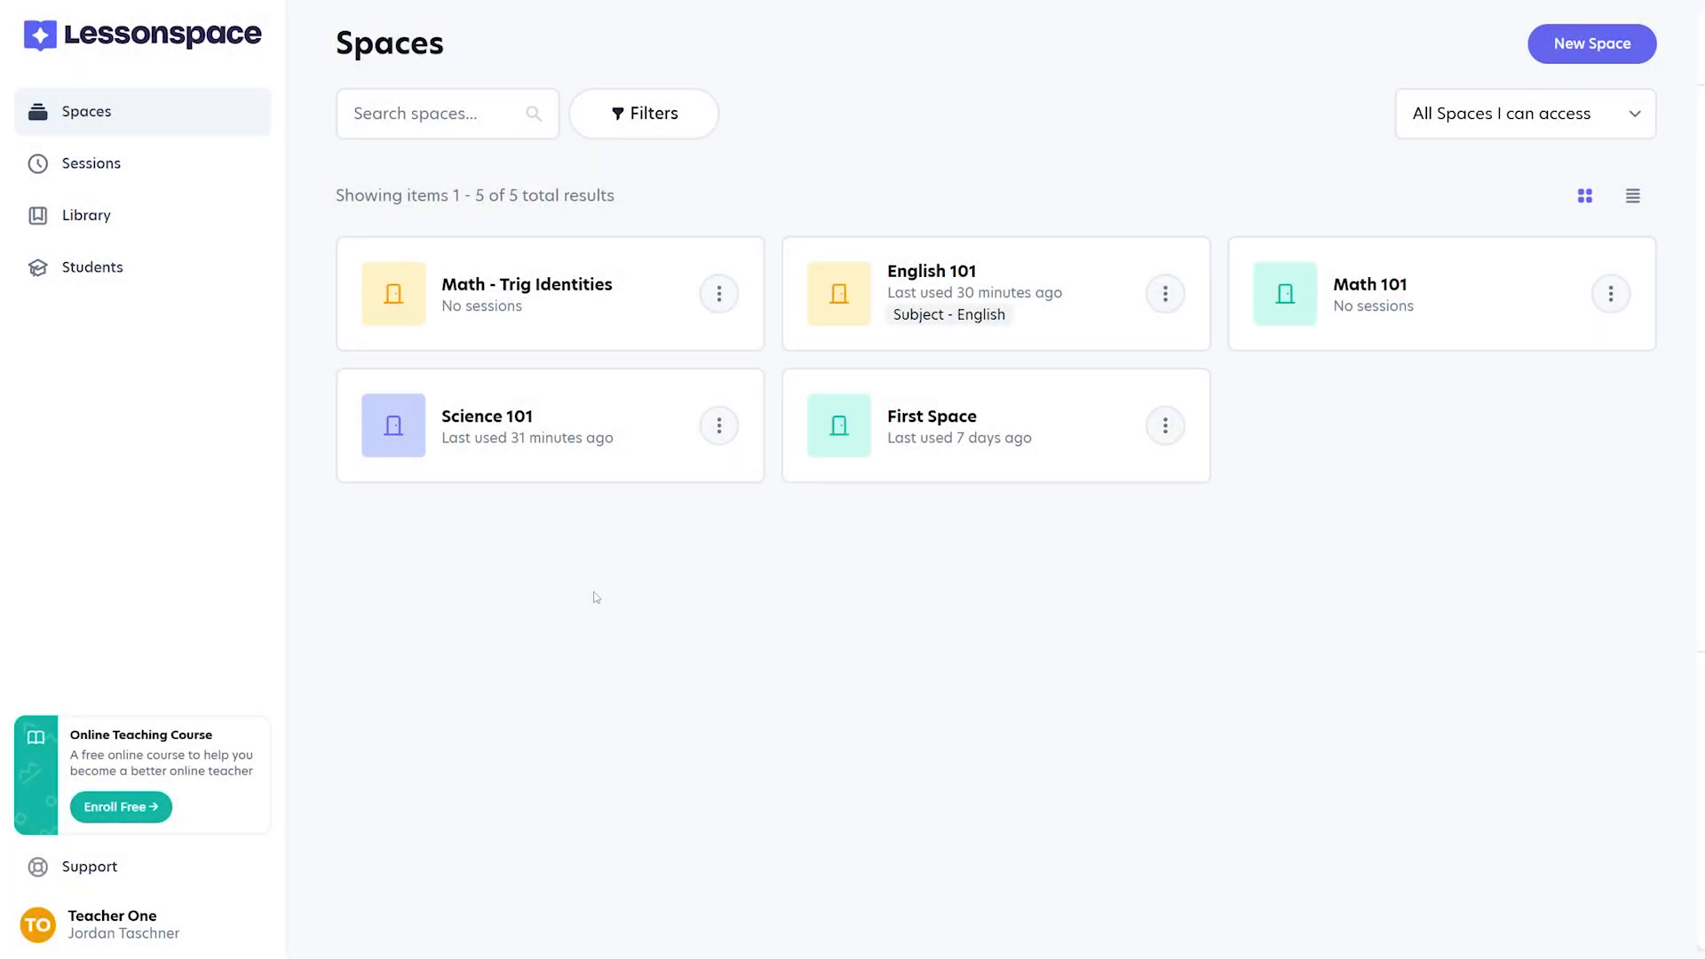
Expand the details of the most recent session in the sessions list and open its recording
{"action": "left_click", "coordinate": [146, 181]}
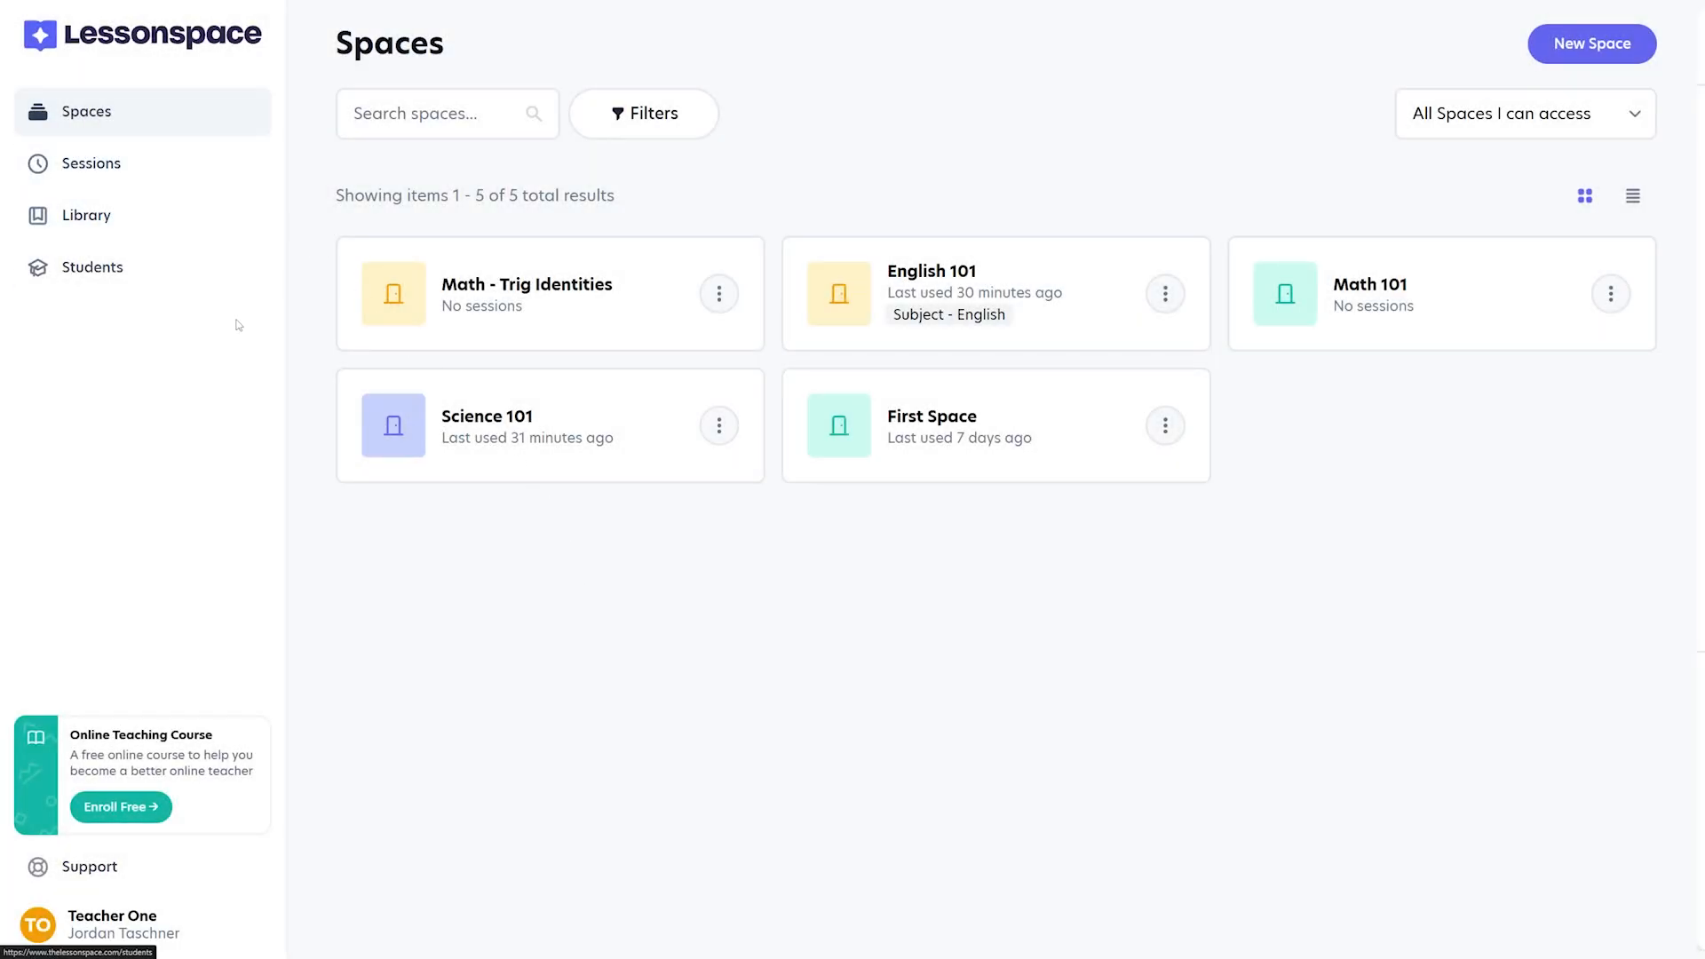
{"action": "left_click", "coordinate": [968, 463]}
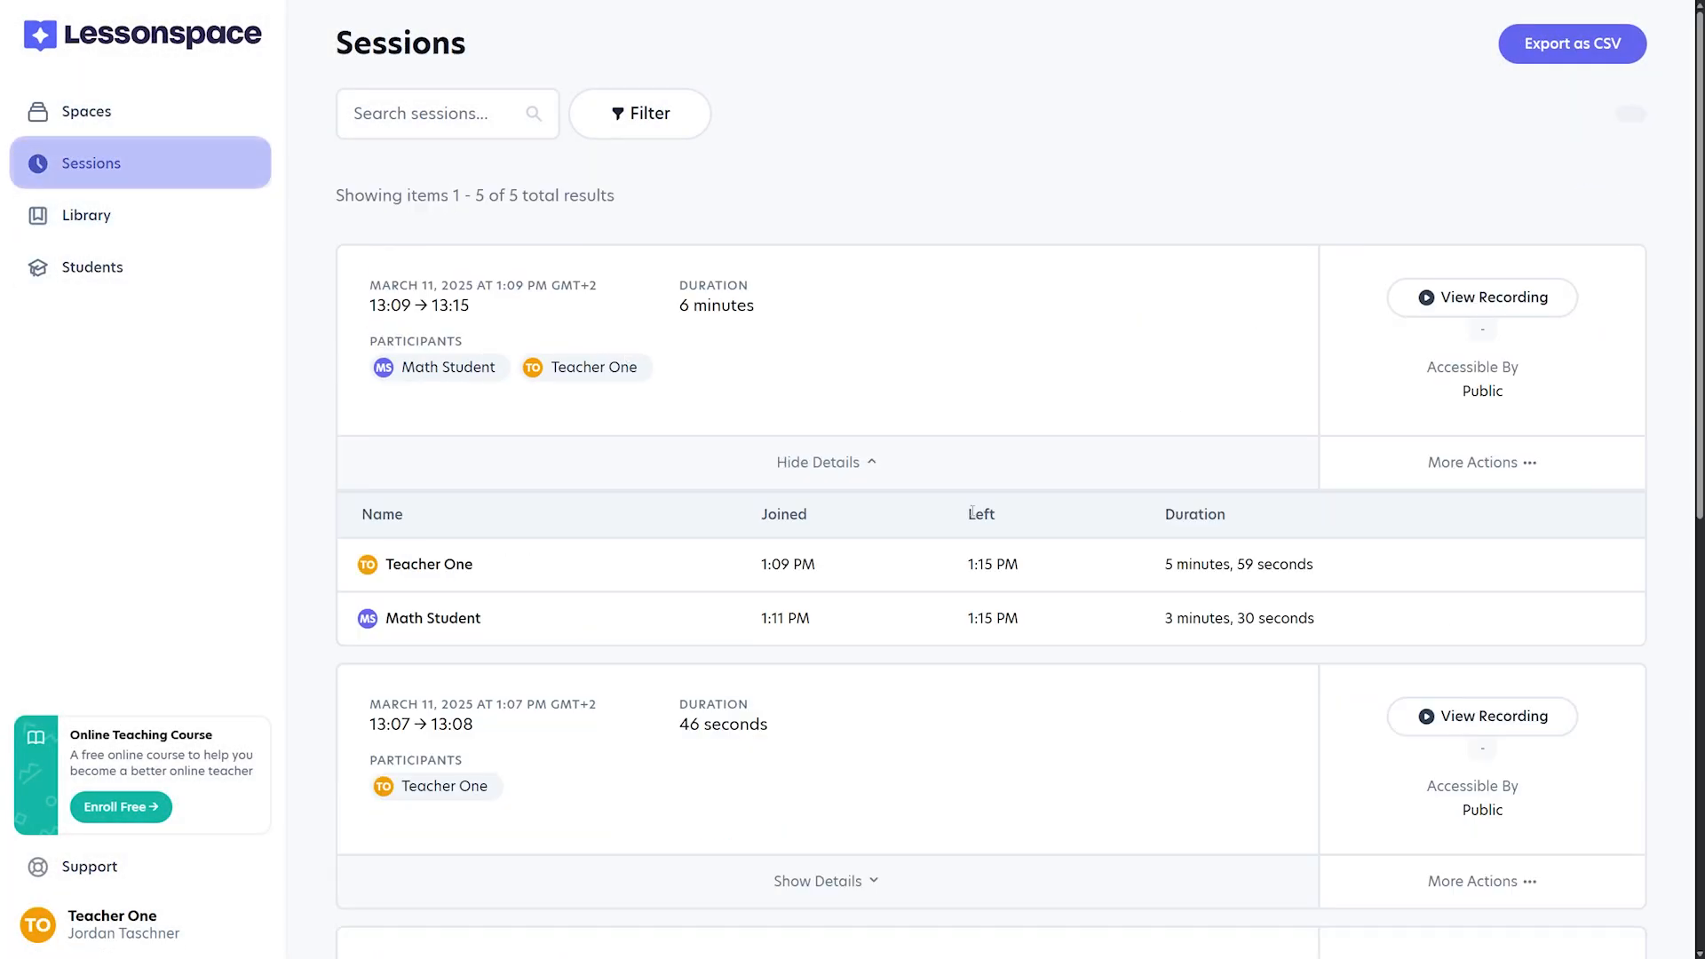
{"action": "left_click", "coordinate": [1447, 298]}
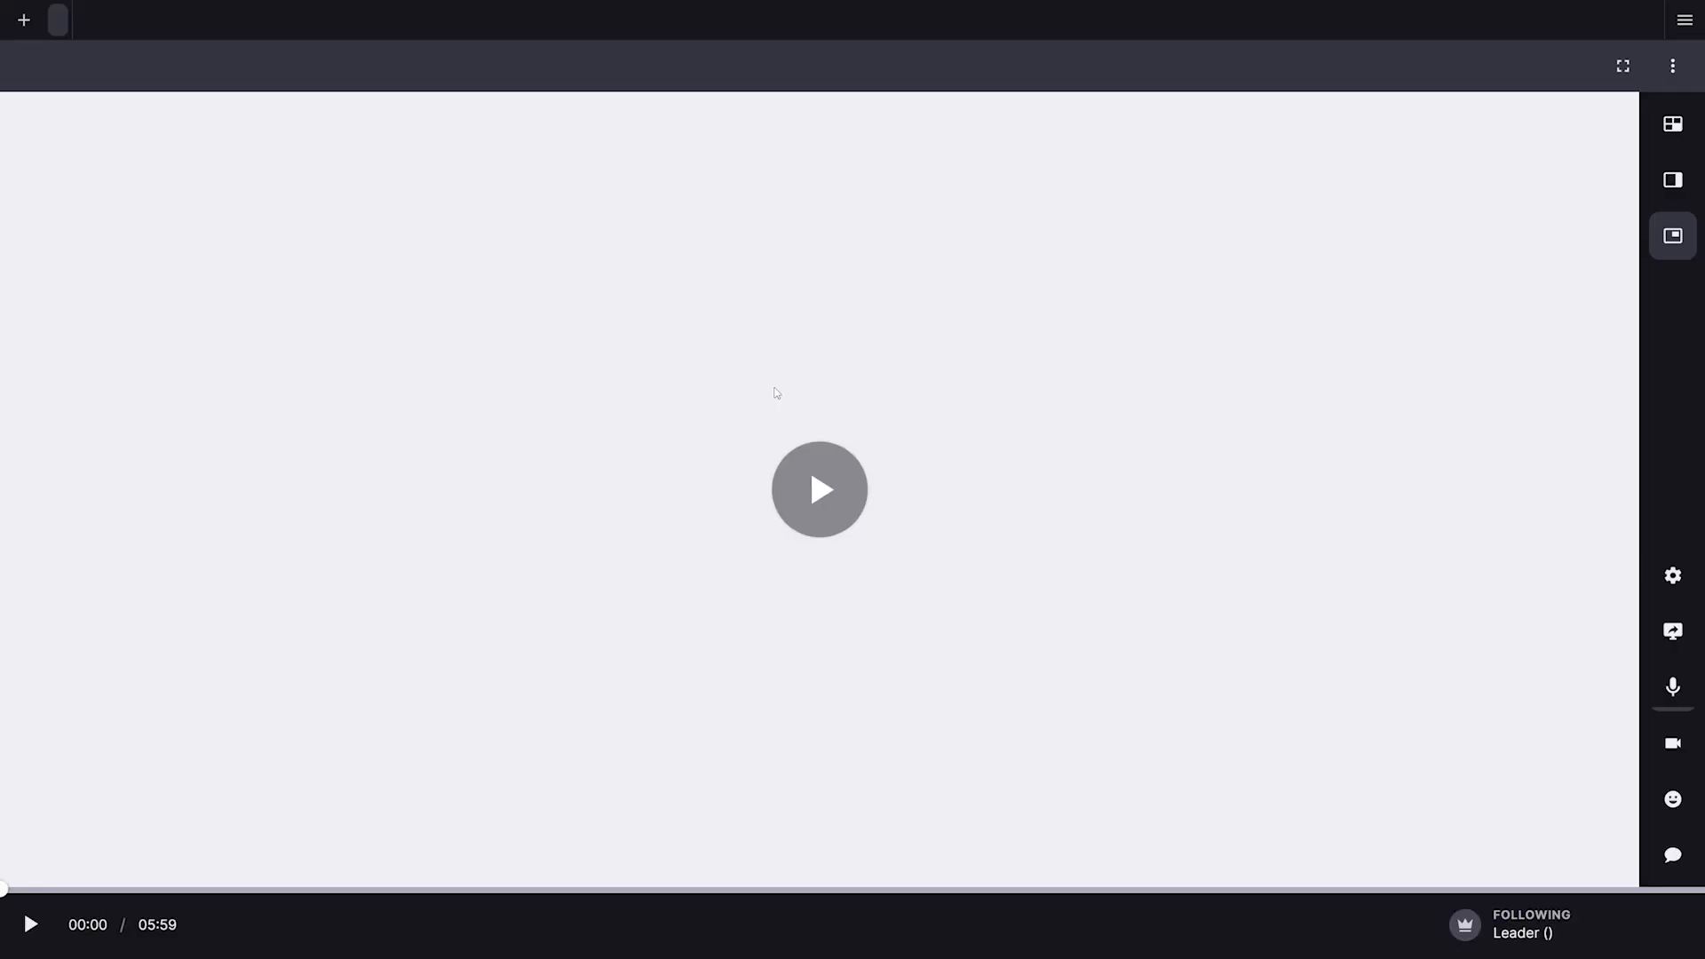
Play the session recording and skip ahead to about 04:45 and on to about 05:38
{"action": "left_click", "coordinate": [820, 489]}
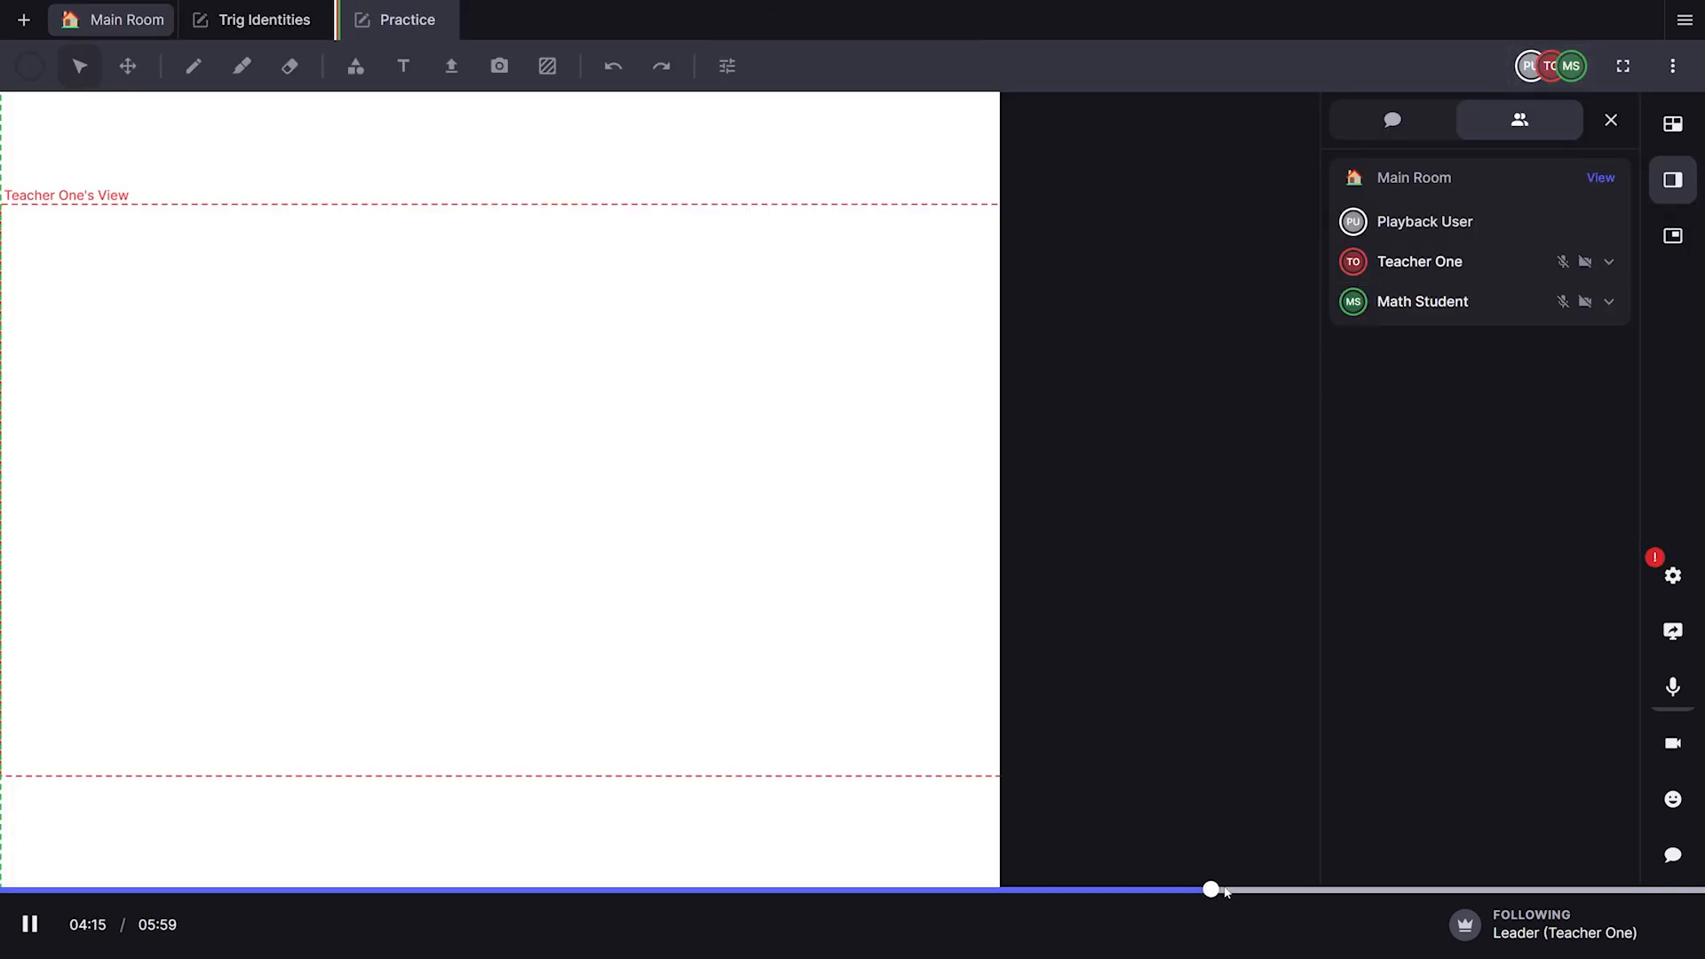
{"action": "left_click", "coordinate": [1350, 889]}
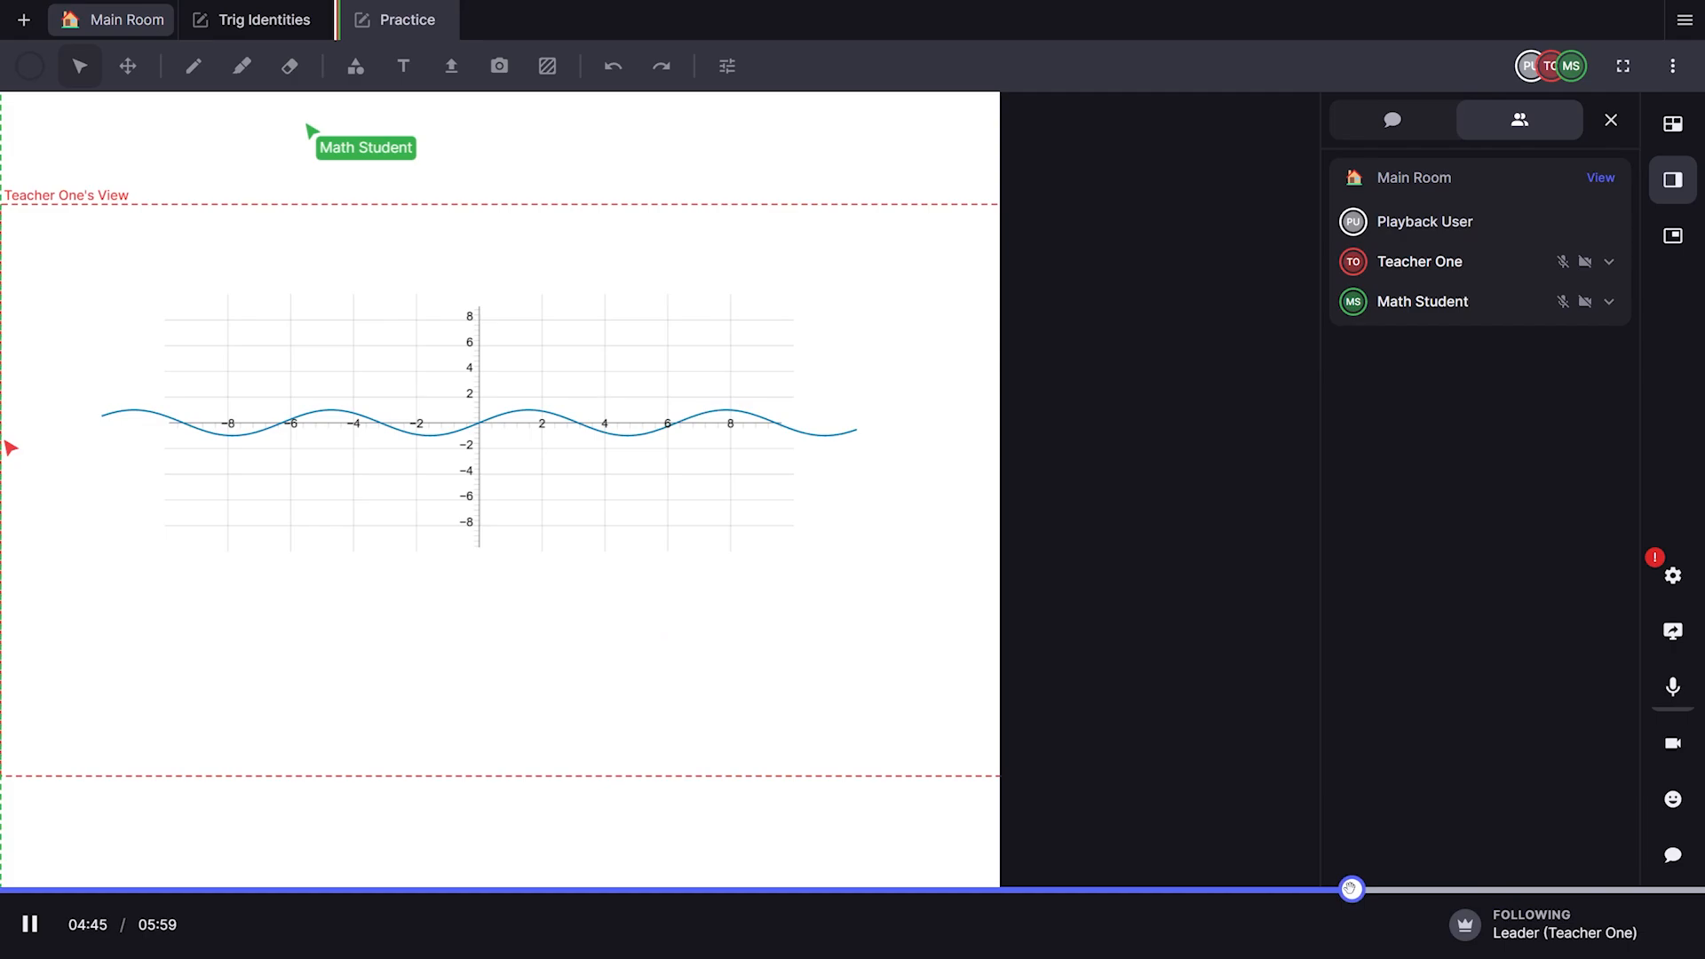
{"action": "left_click_drag", "start_coordinate": [1350, 889], "coordinate": [1598, 889]}
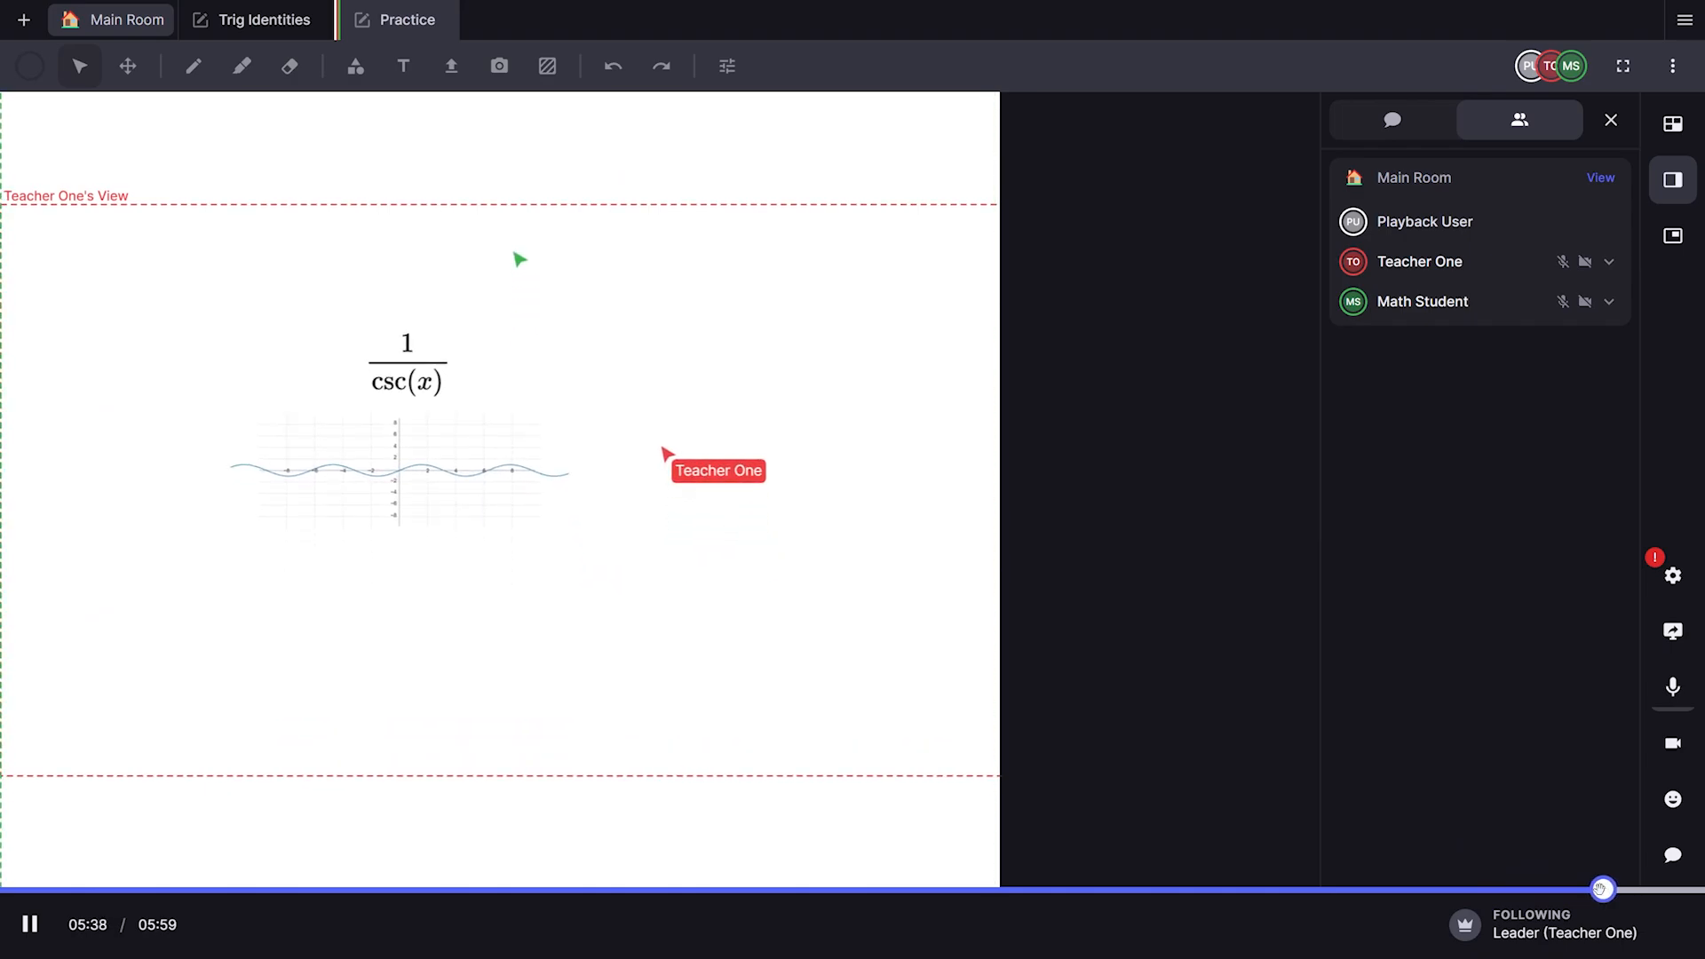